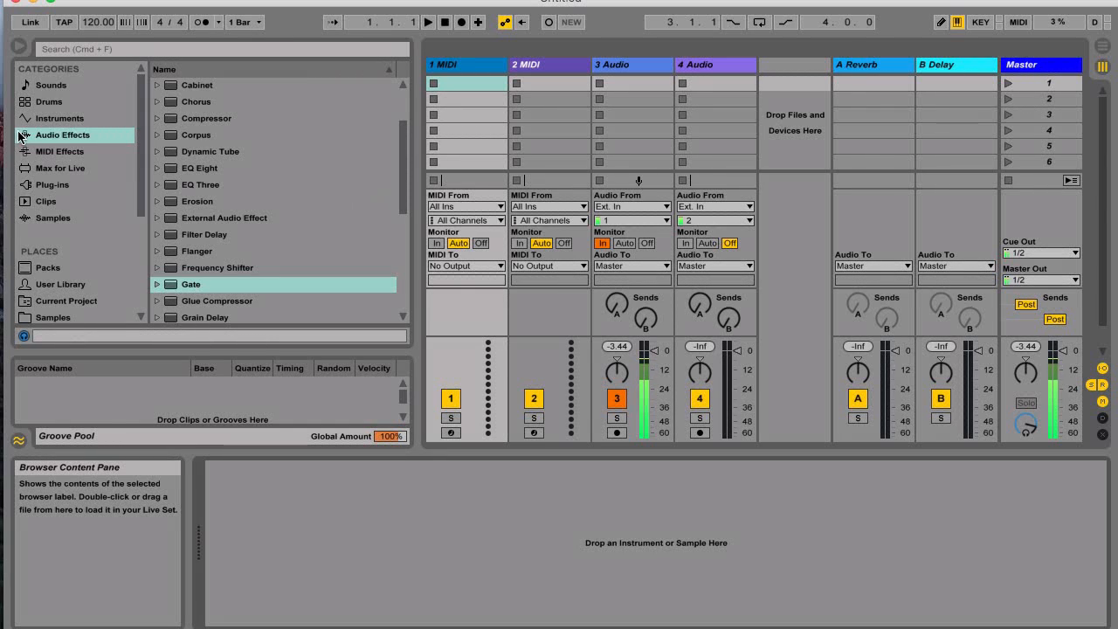
Show Live's built-in instruments, such as Analog, Drum Rack, Operator and Simpler, in the Browser.
left_click(53, 122)
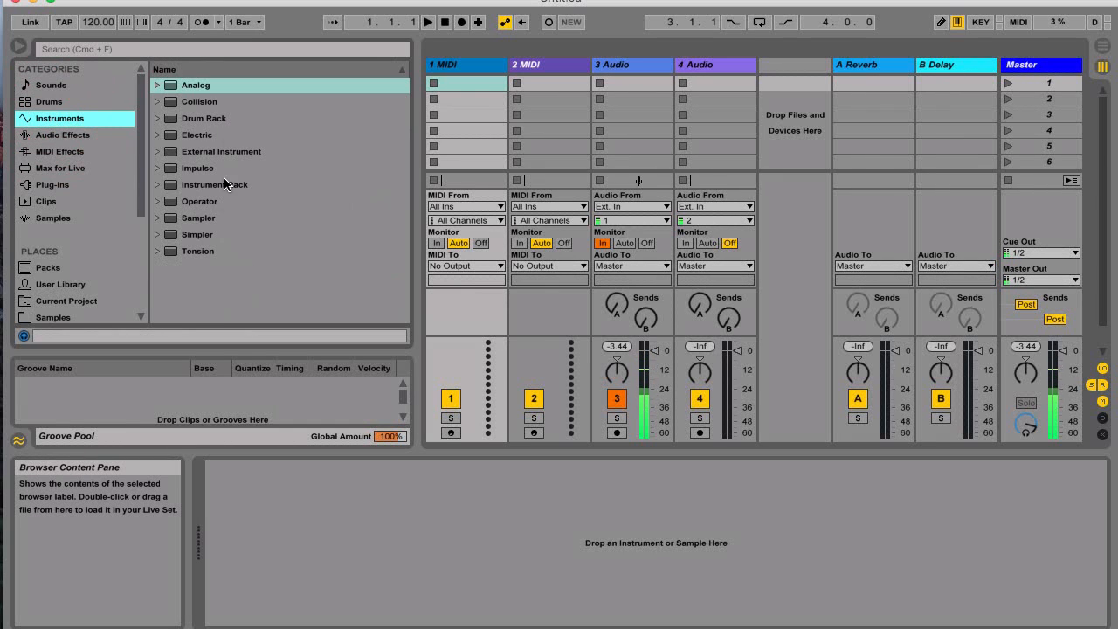
Load Analog from the Browser onto MIDI track 1.
double_click(189, 89)
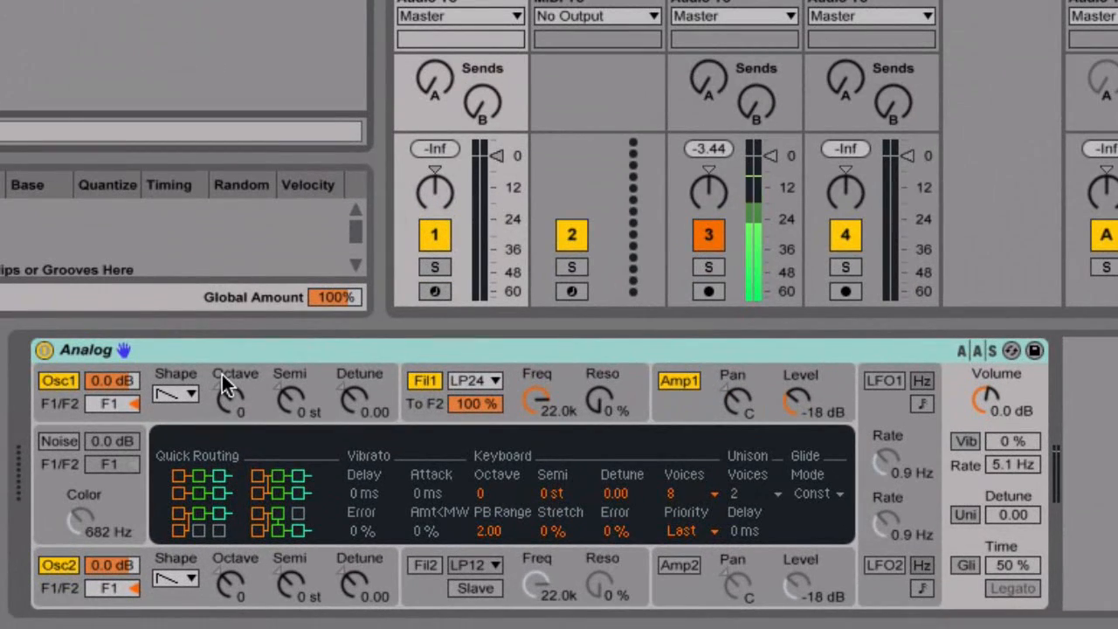
Keep Oscillator 1 on saw, adjust its level, and route it back to F1 only.
left_click(182, 398)
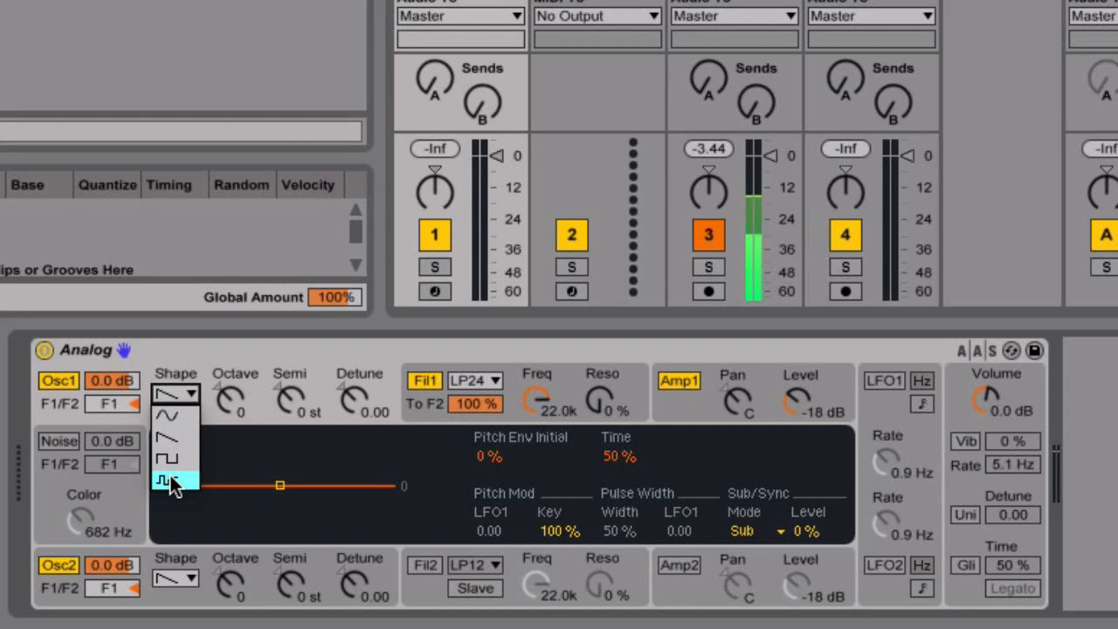
left_click(53, 390)
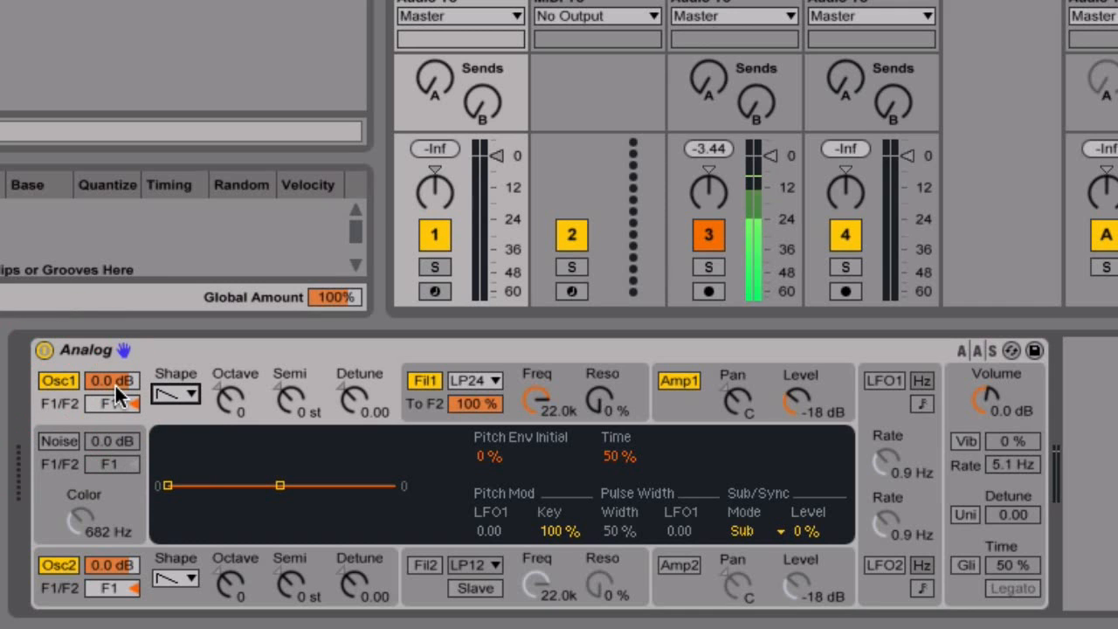
left_click_drag(114, 379, 114, 385)
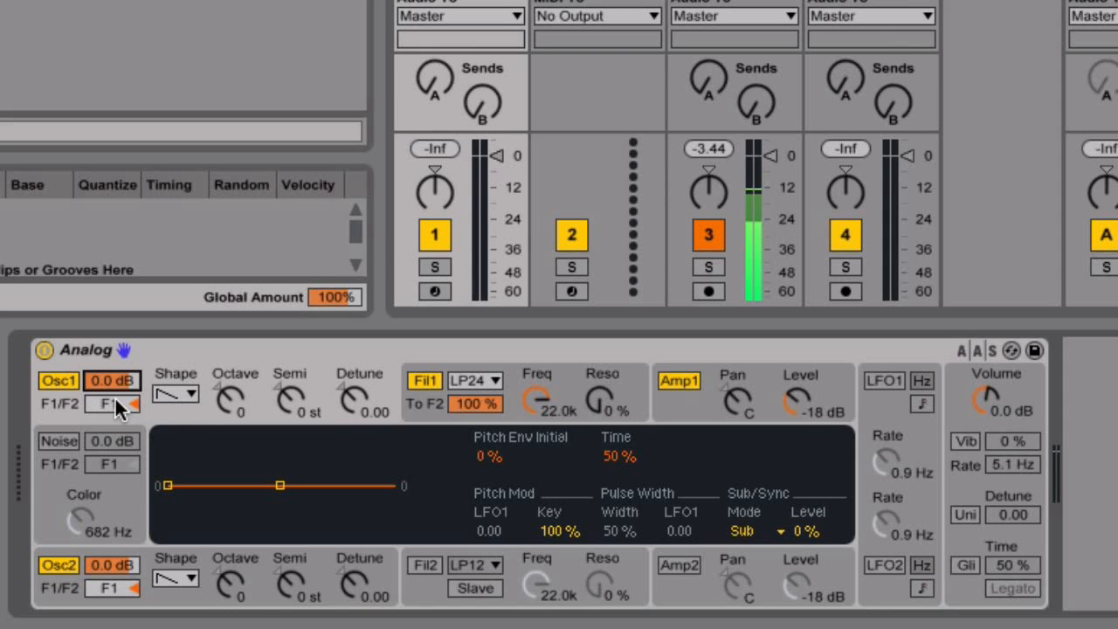
left_click_drag(111, 403, 112, 420)
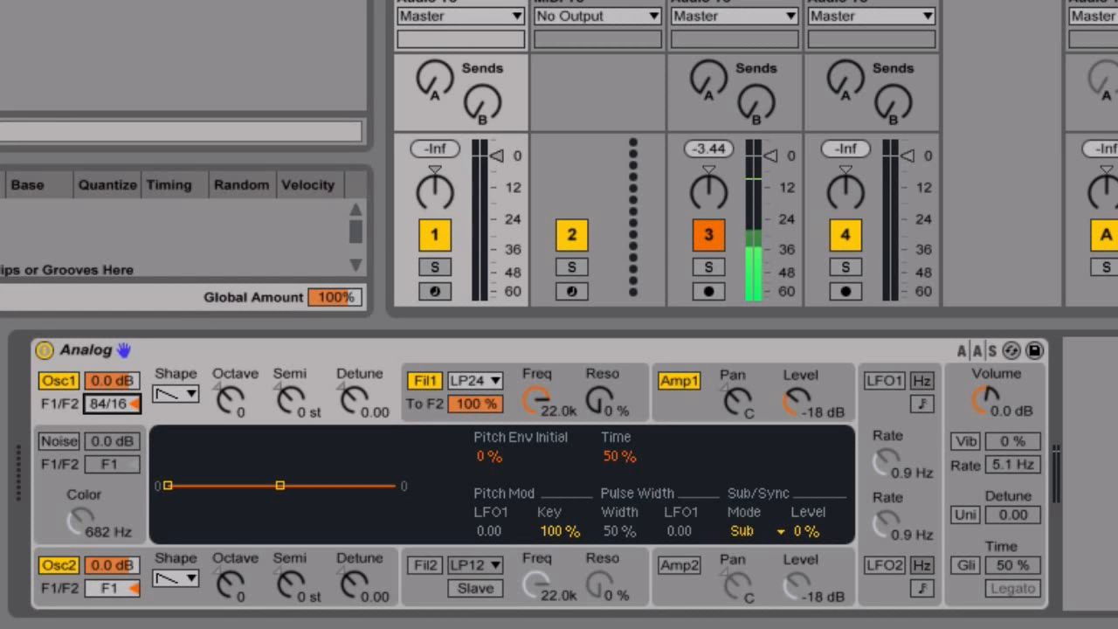
left_click_drag(112, 419, 112, 452)
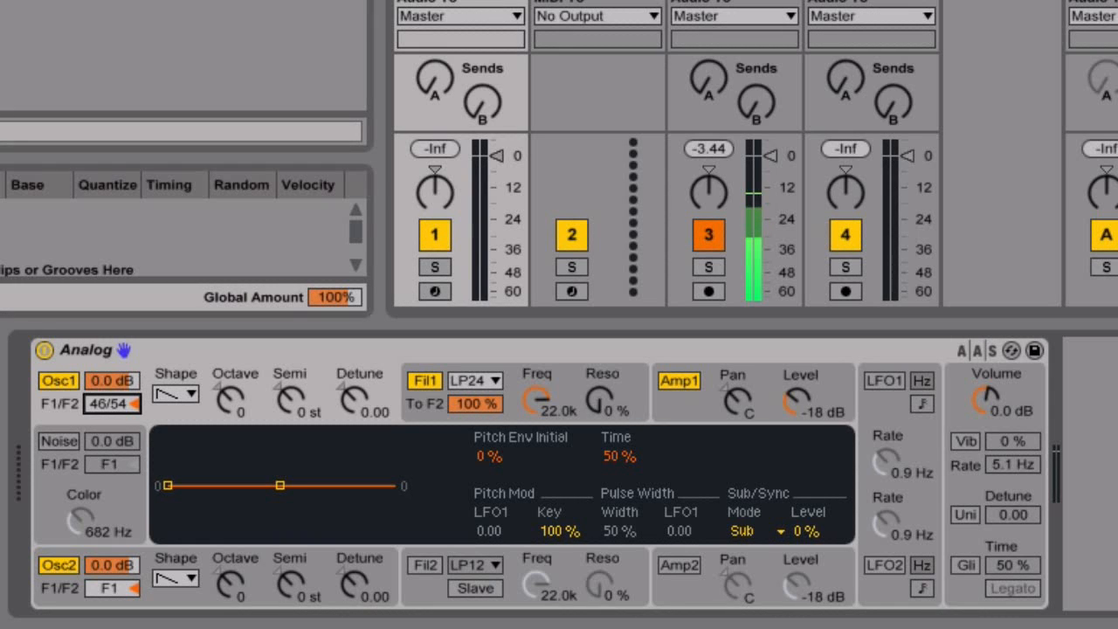
left_click_drag(112, 452, 112, 493)
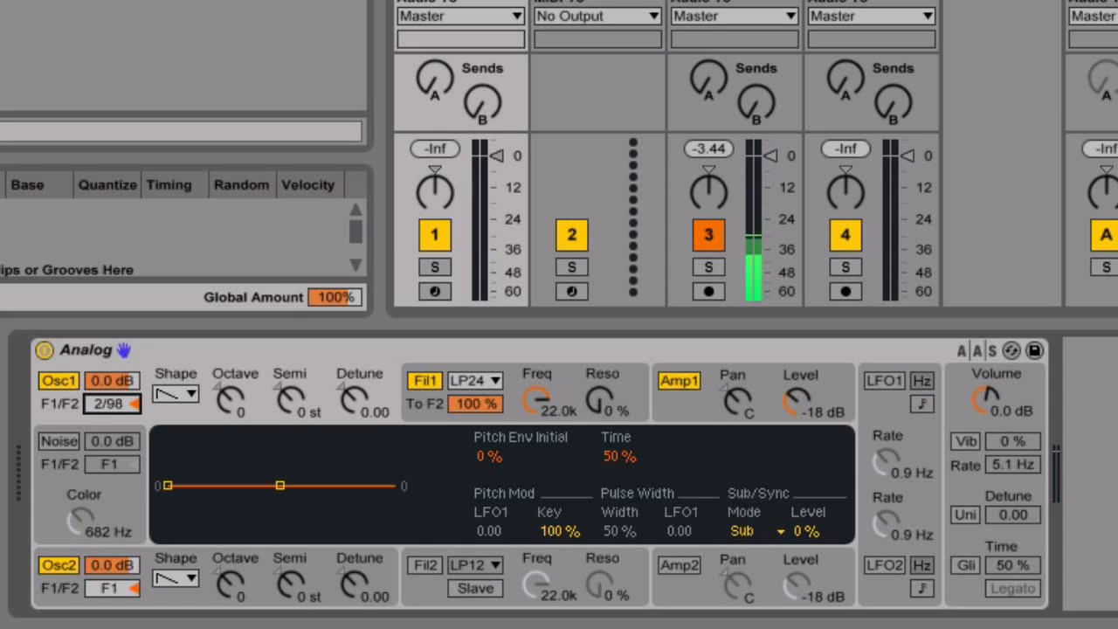
left_click_drag(112, 493, 111, 436)
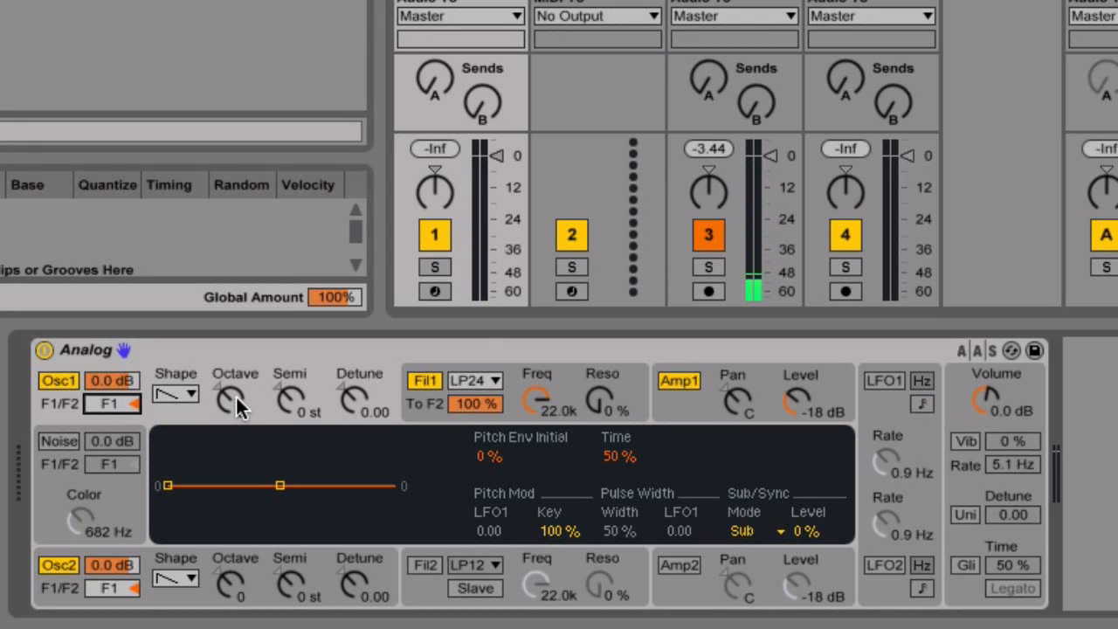
Arm track 1 and try Oscillator 1 octave shifts, returning the octave to 0.
left_click(435, 289)
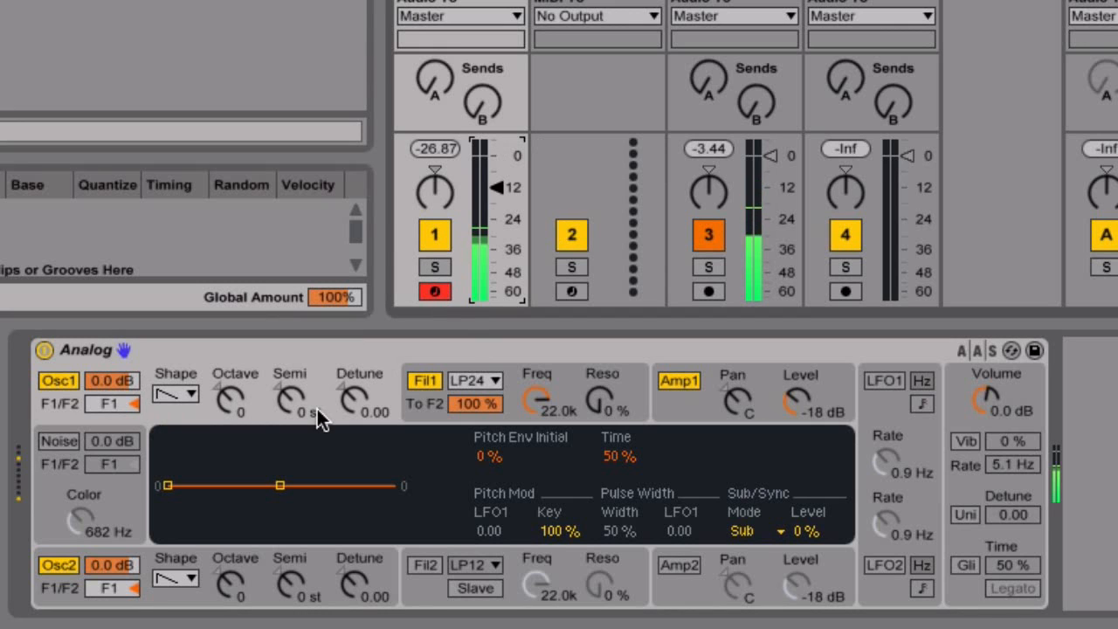
left_click(229, 400)
left_click_drag(229, 400, 228, 415)
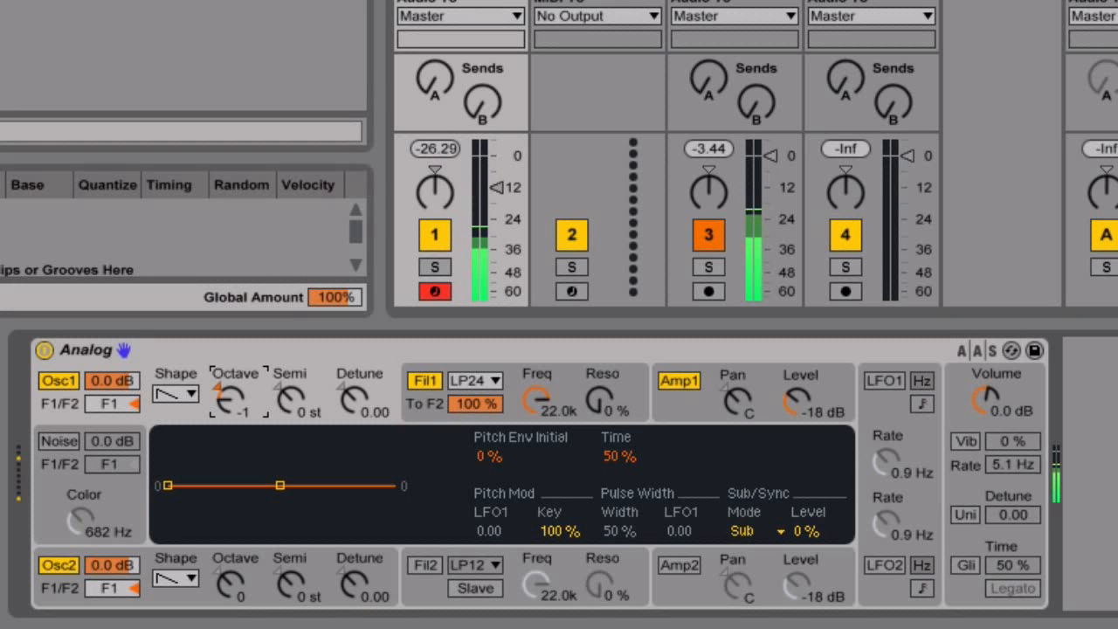
left_click_drag(229, 415, 229, 441)
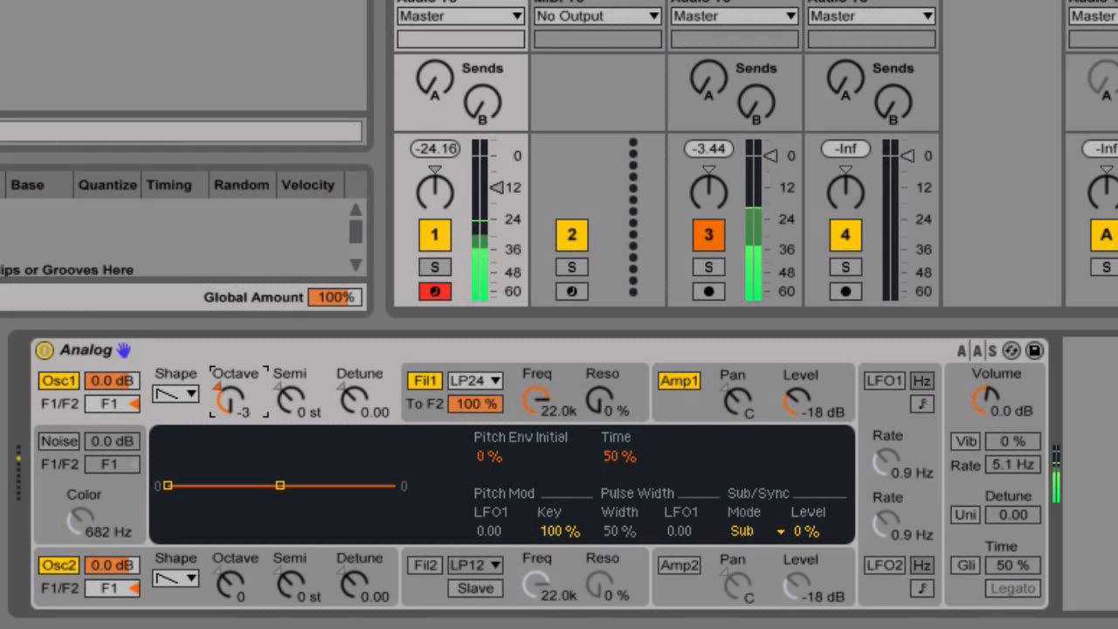
left_click_drag(228, 441, 227, 410)
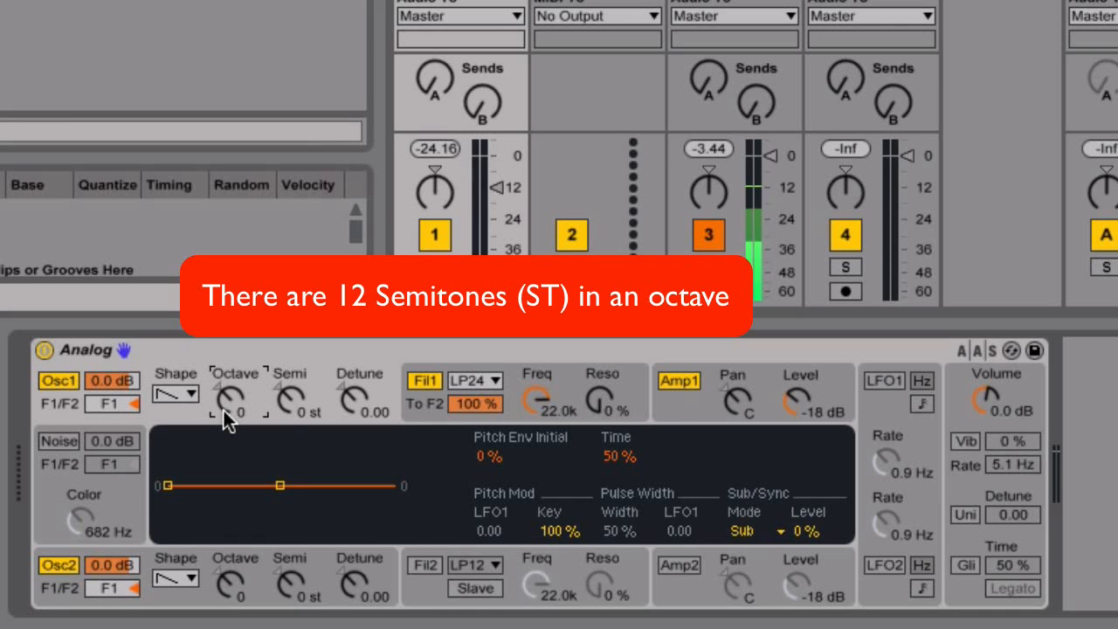
Try Oscillator 1 semitone and detune changes, leaving them at 0 st and 0.00.
left_click_drag(282, 404, 283, 373)
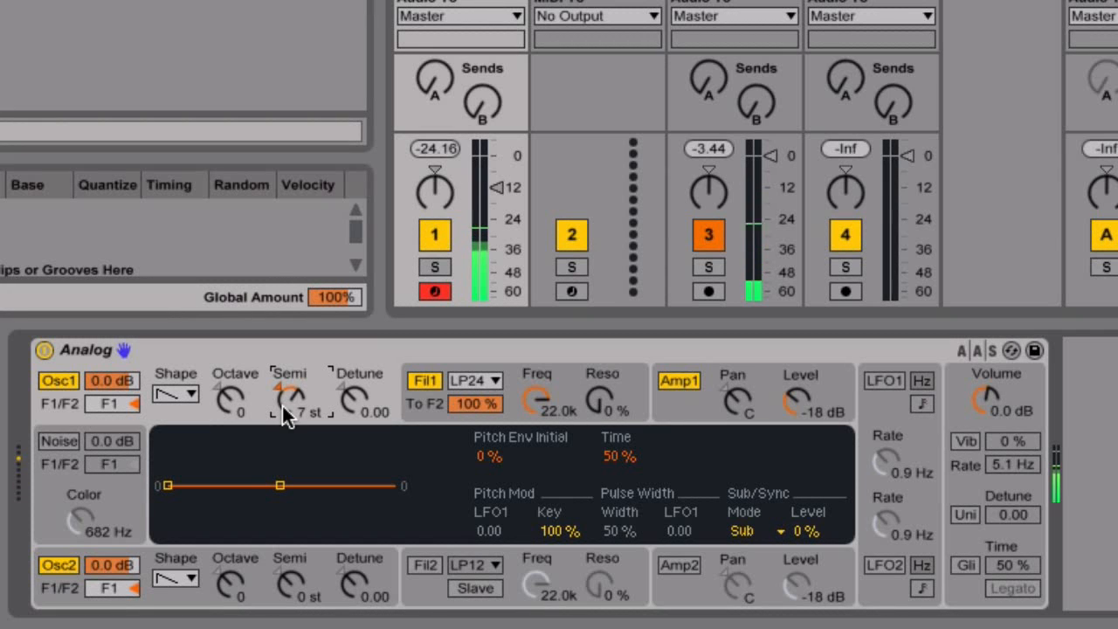
left_click_drag(282, 405, 282, 440)
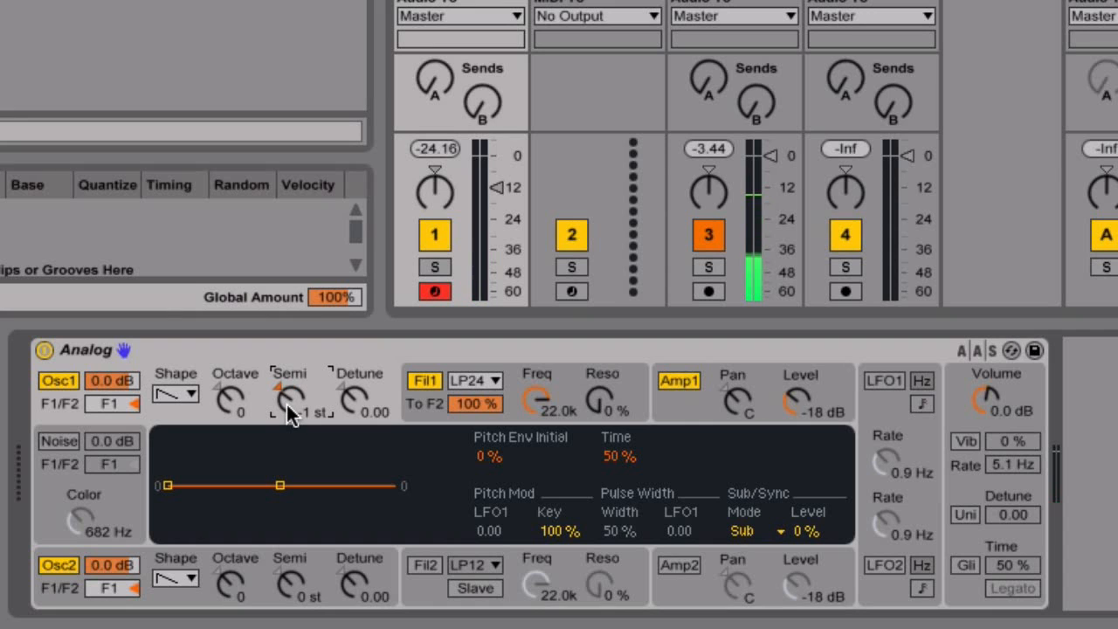
key("Up")
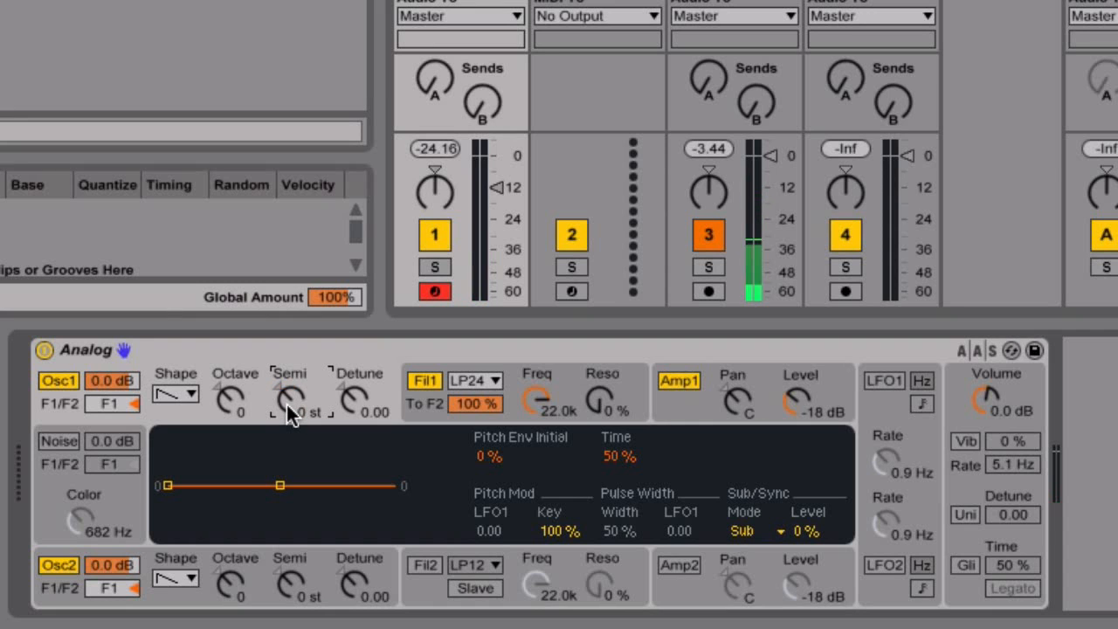
left_click_drag(359, 406, 359, 404)
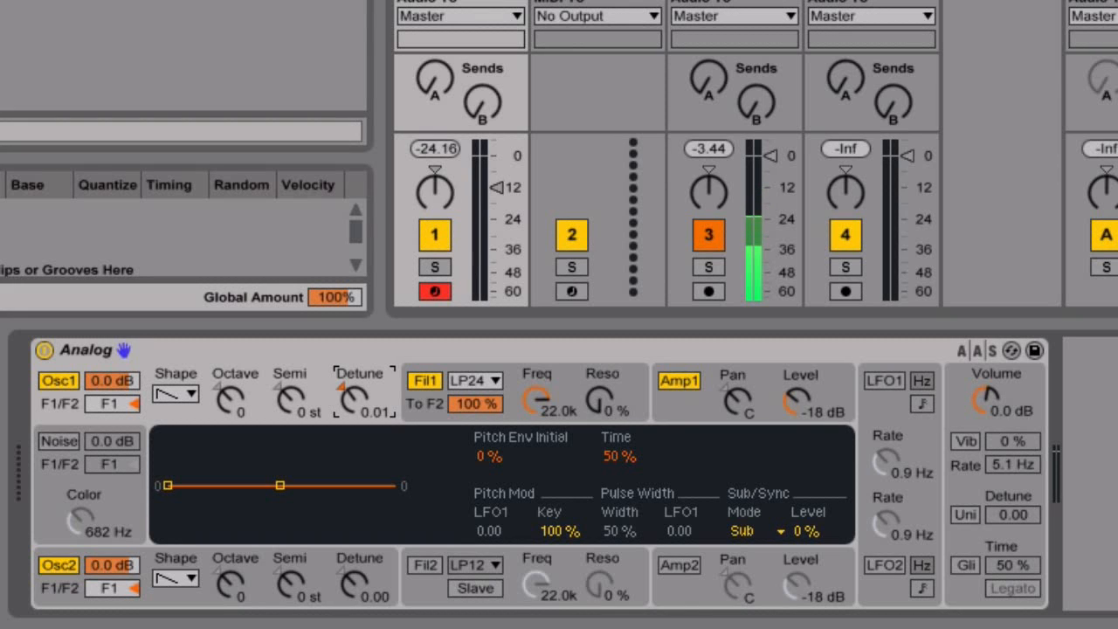
left_click_drag(360, 404, 359, 406)
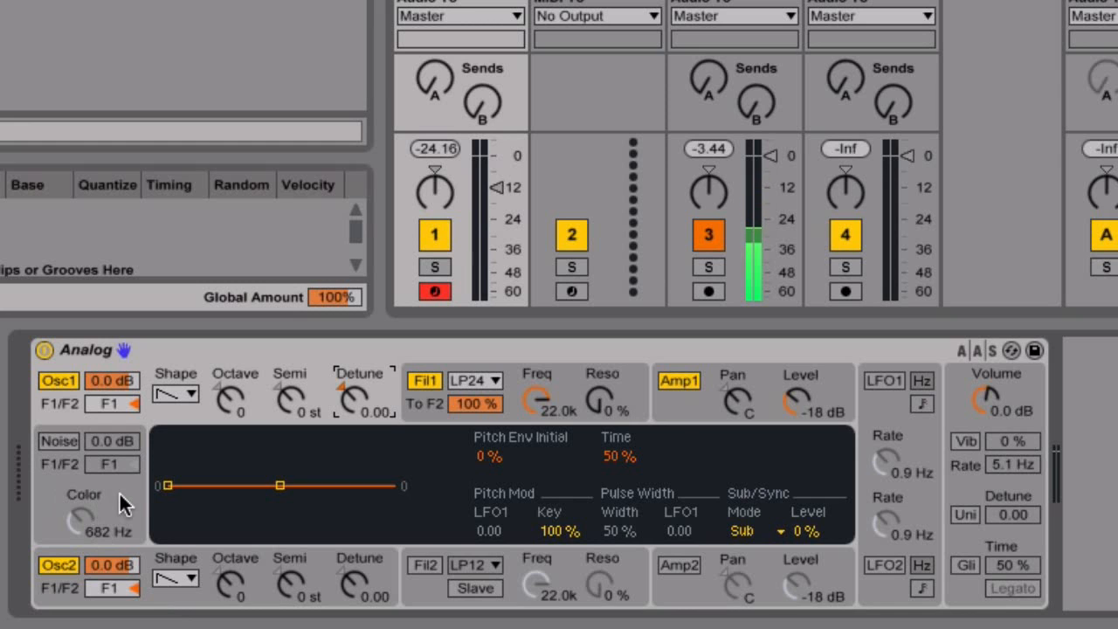
Enable the noise generator at -1.6 dB, split 88/12 between filters 1 and 2.
left_click(56, 442)
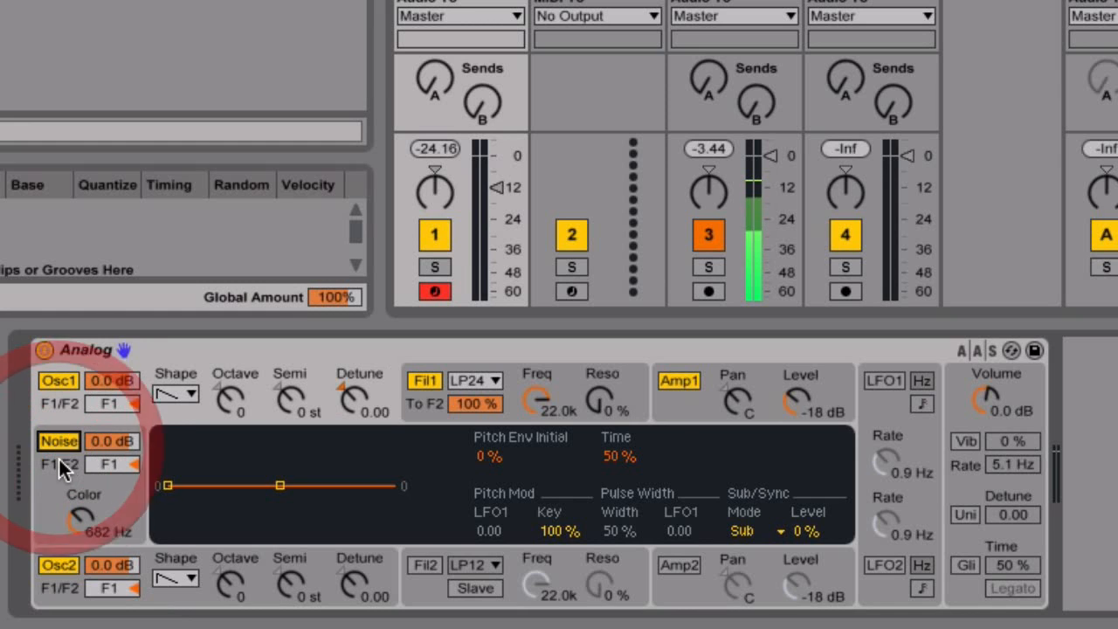
left_click_drag(121, 442, 112, 419)
left_click_drag(114, 466, 115, 442)
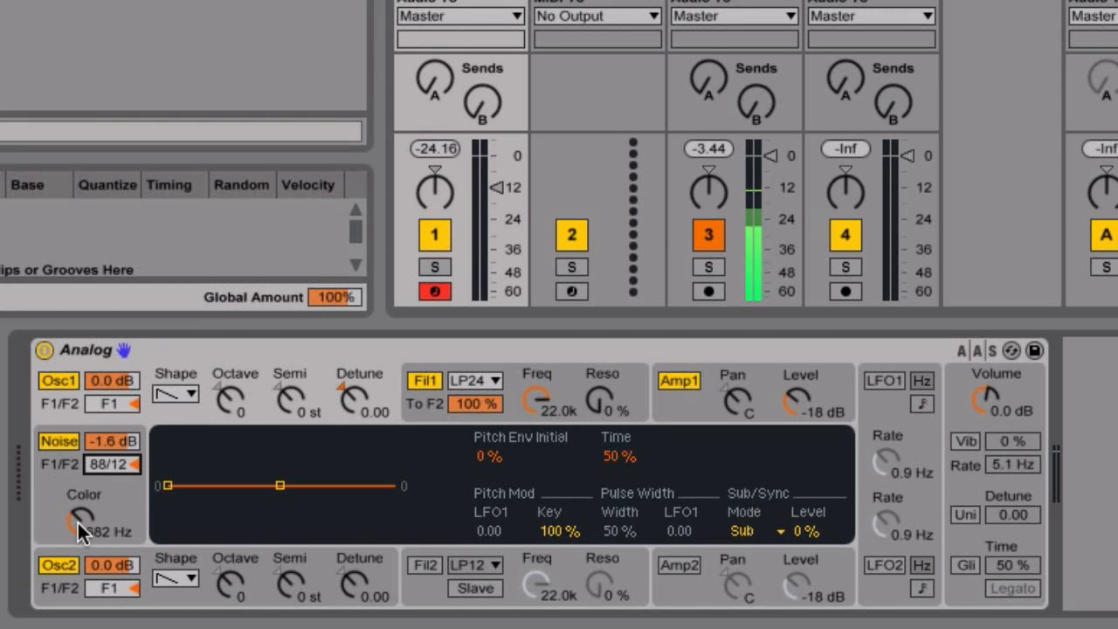
Solo the noise by muting both oscillators, set its colour to 22.0 kHz, then re-enable them.
left_click(58, 381)
left_click(59, 566)
left_click_drag(82, 519, 81, 459)
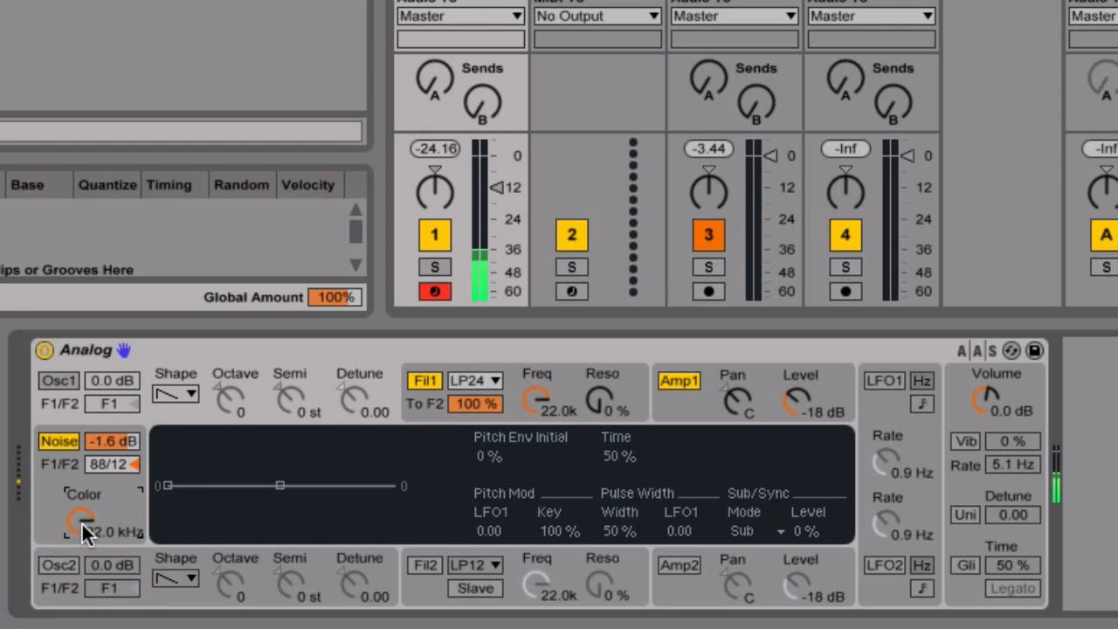
left_click(59, 381)
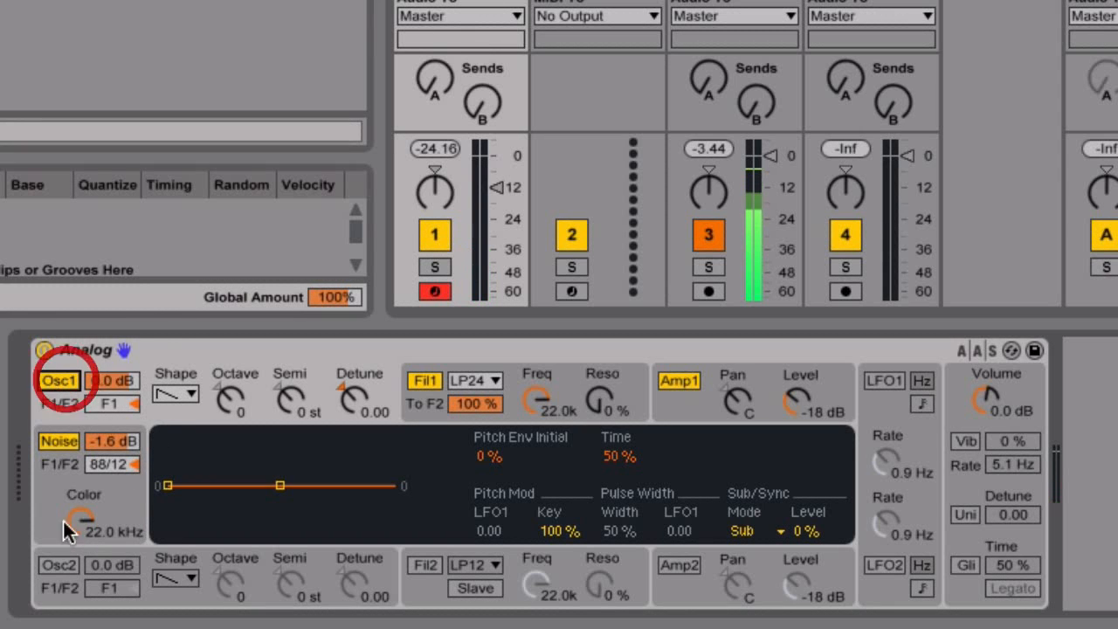
left_click(54, 565)
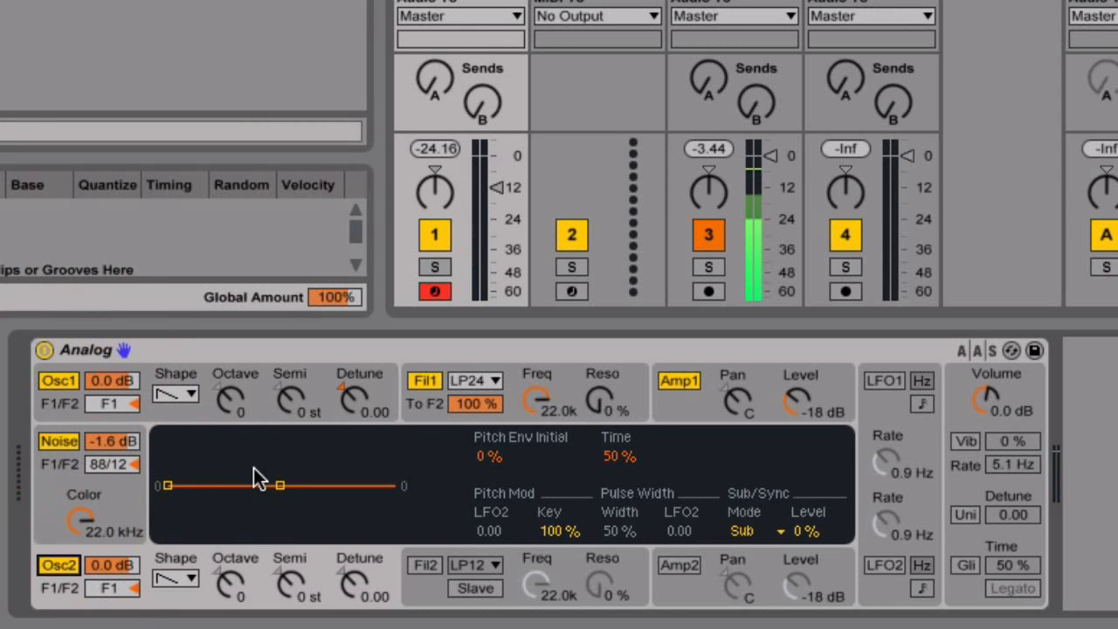
left_click(192, 380)
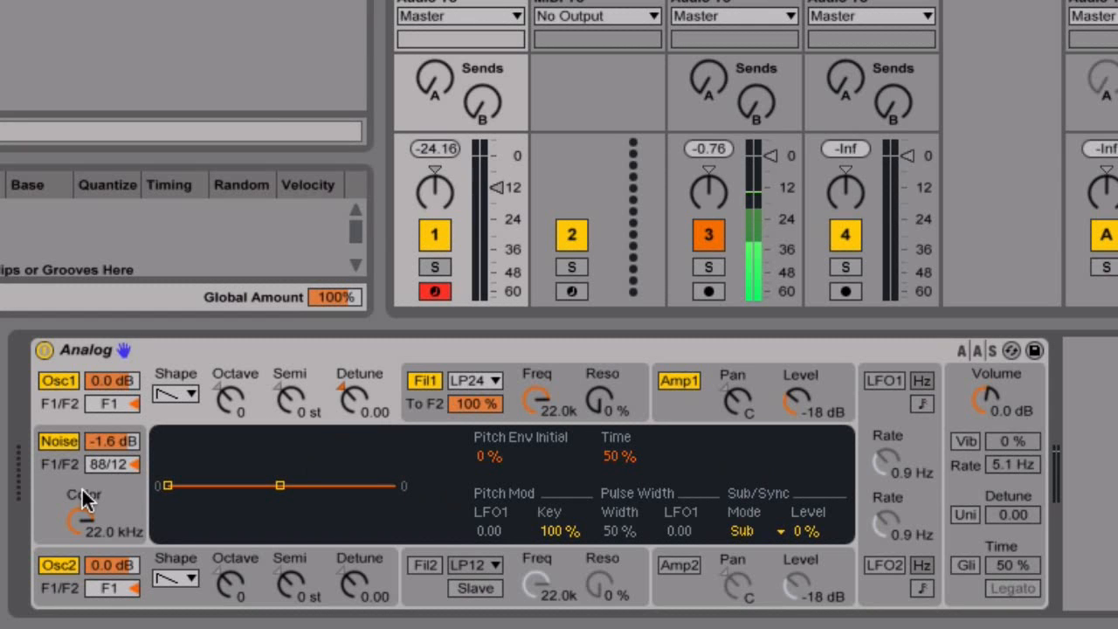
Compare Oscillator 2's and Oscillator 1's pitch modulation settings in Analog's display.
left_click(50, 601)
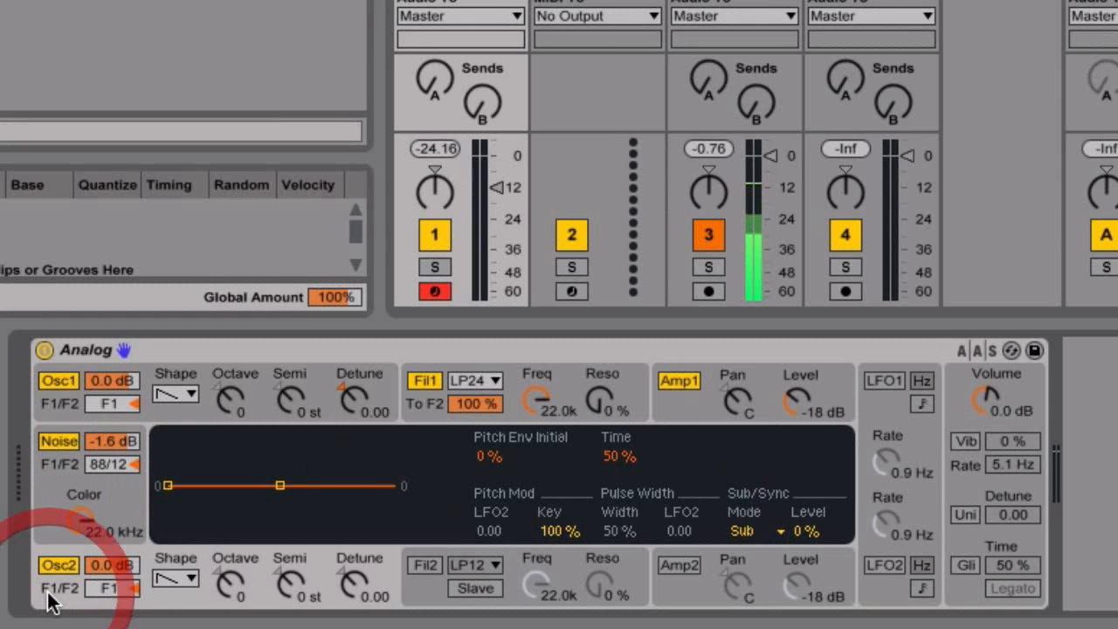
left_click(51, 405)
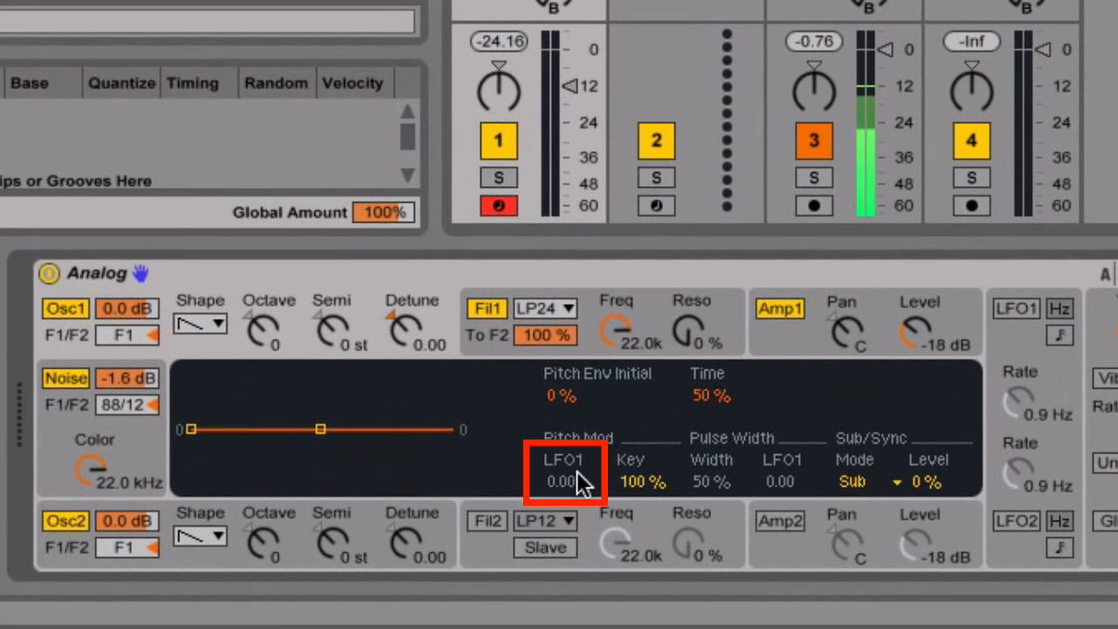
left_click(67, 552)
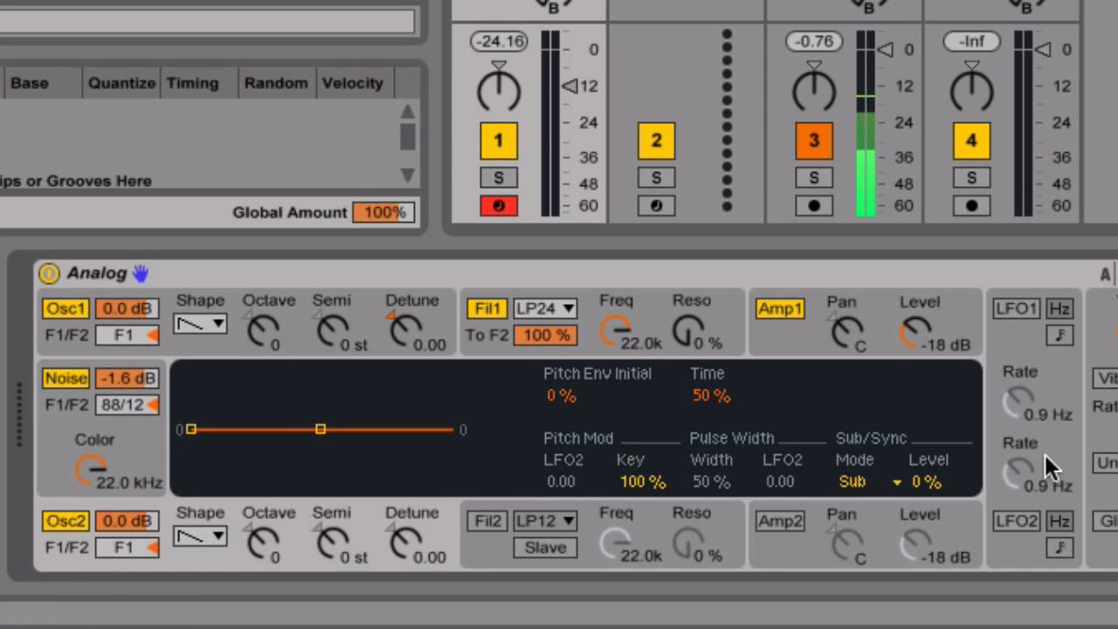
left_click(179, 343)
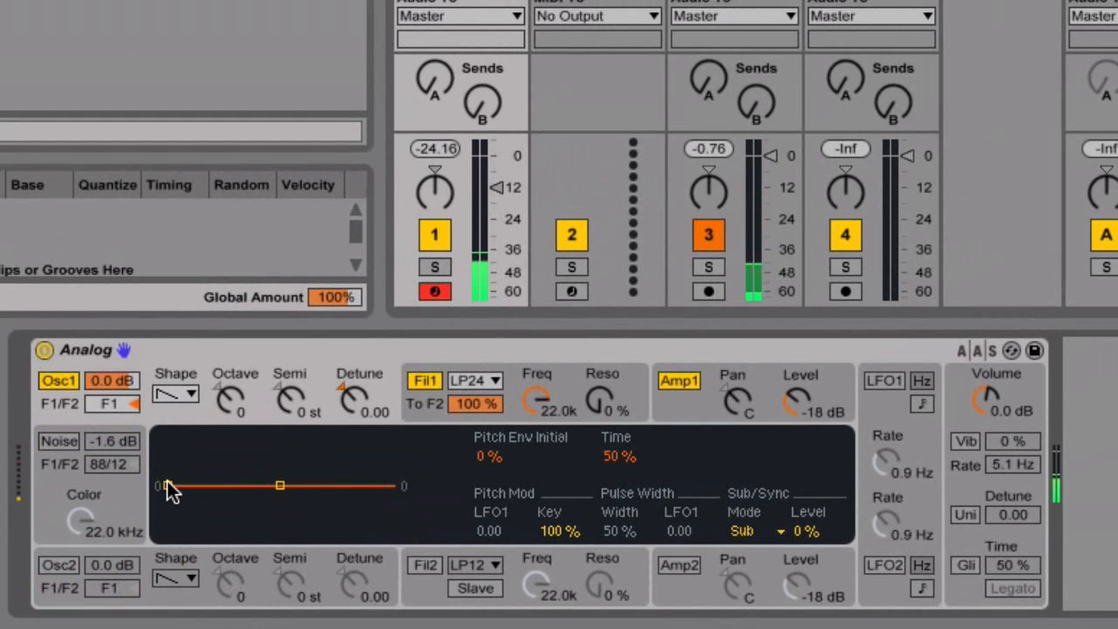
Reshape Osc1's pitch envelope, leaving its initial amount at 0%, and enable LFO1 (sine).
left_click_drag(167, 484, 167, 436)
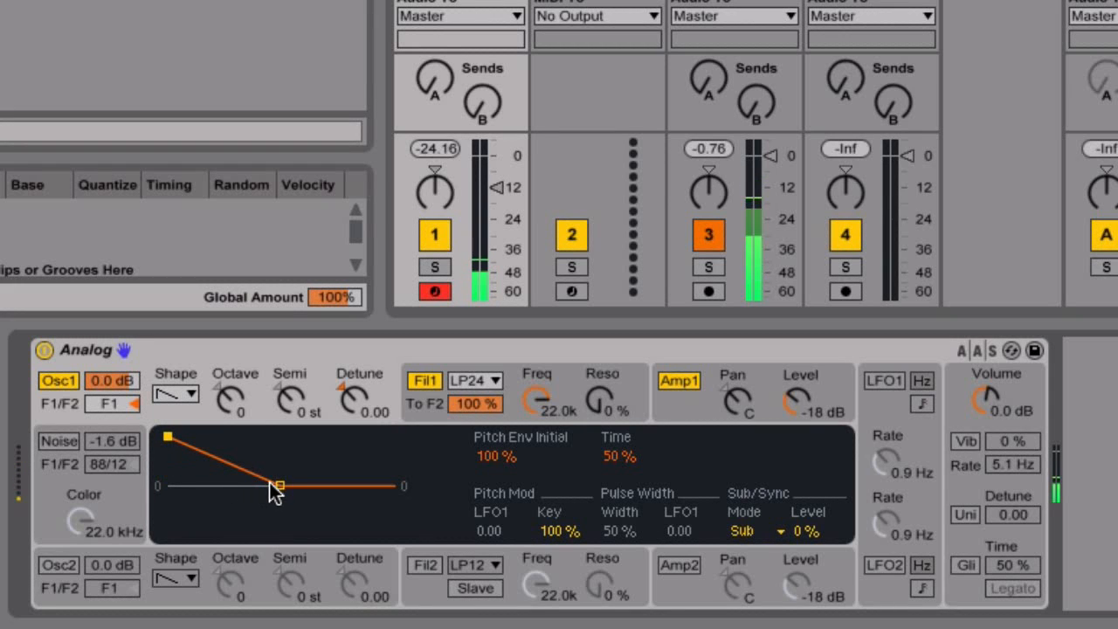
left_click_drag(277, 482, 216, 485)
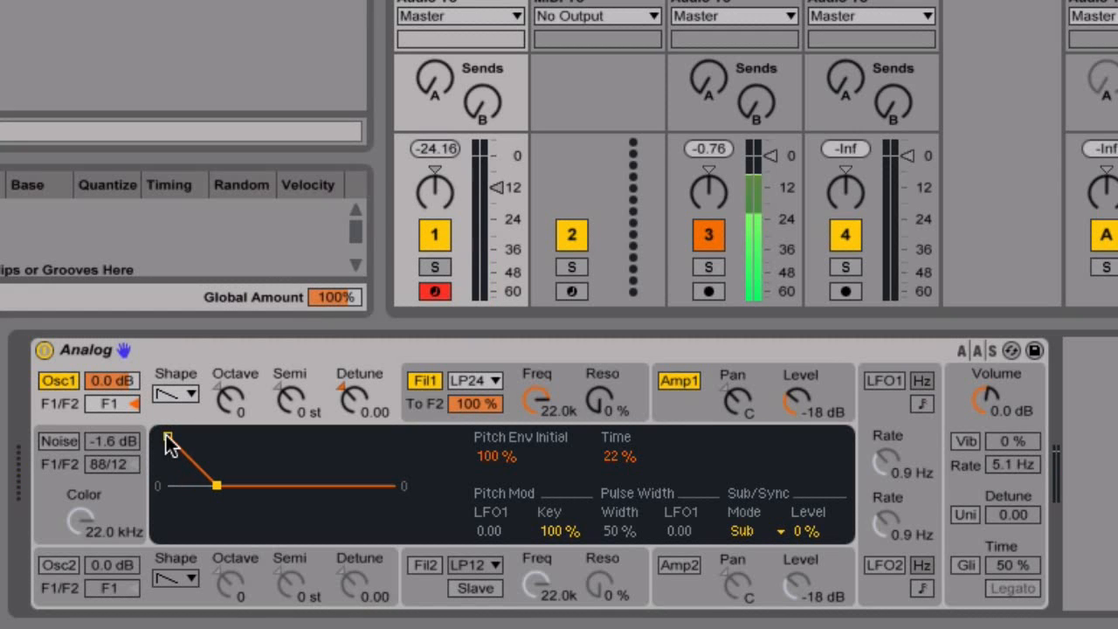
left_click(167, 437)
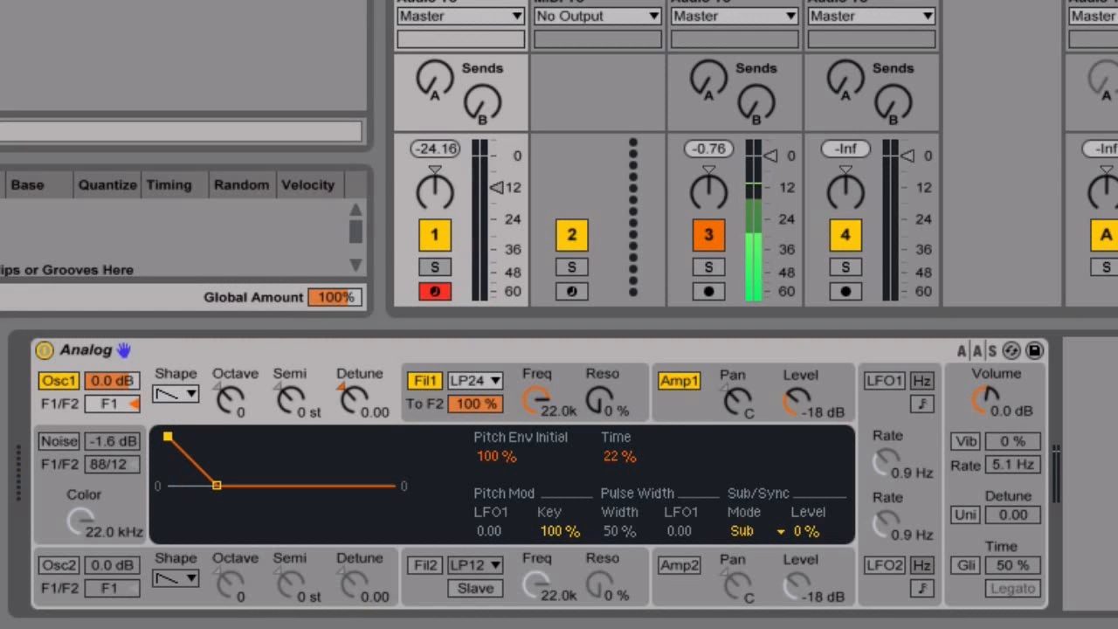
left_click_drag(167, 437, 167, 485)
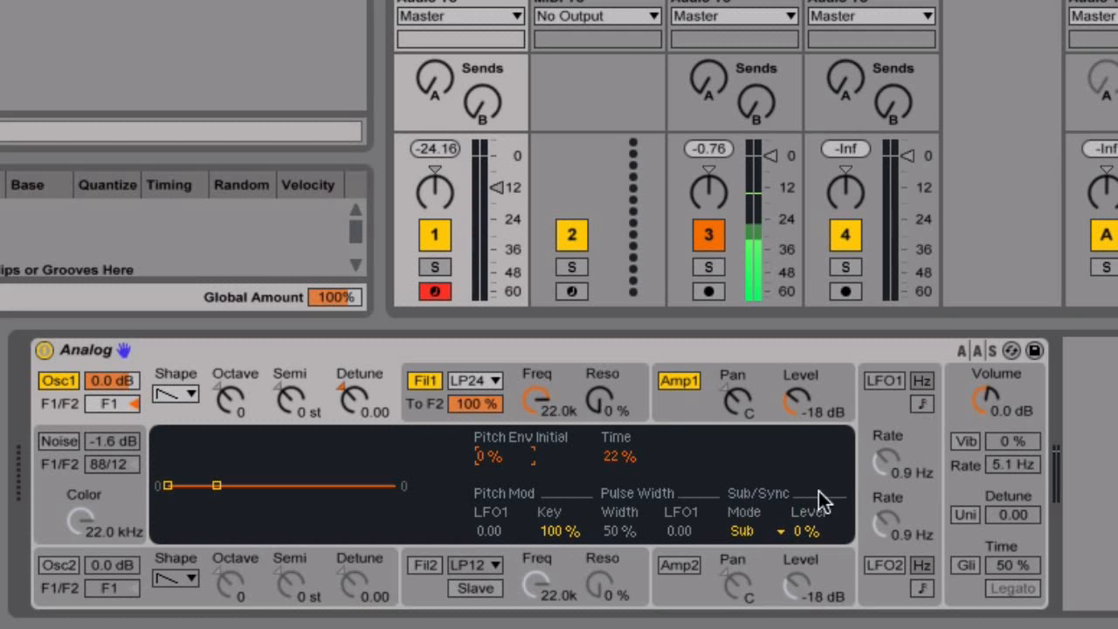
left_click(881, 384)
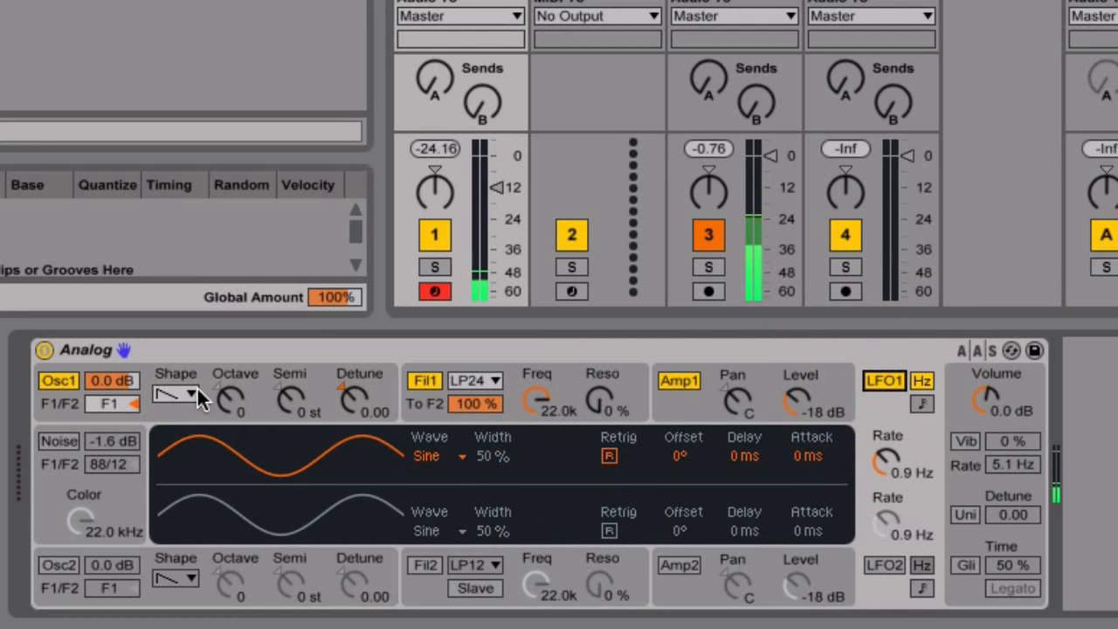
Try Osc1's LFO1 pitch modulation, then sync LFO1 to tempo at a 1/4t rate.
left_click(187, 409)
left_click_drag(492, 537, 492, 515)
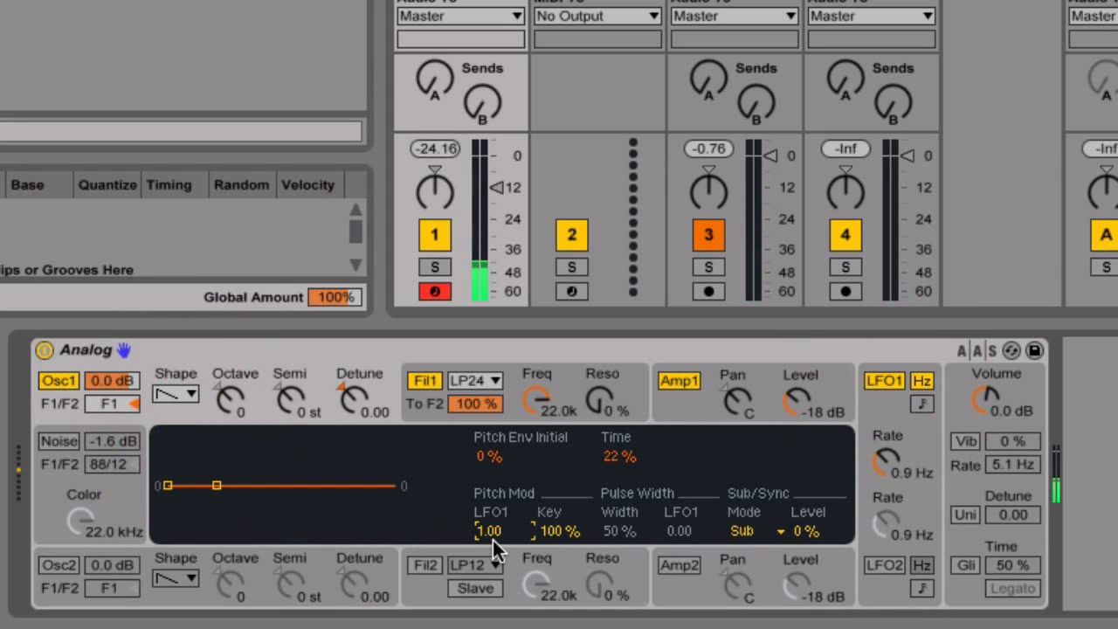
mouse_move(493, 539)
left_mouse_down()
mouse_move(498, 574)
mouse_move(490, 531)
left_mouse_up()
left_click(922, 404)
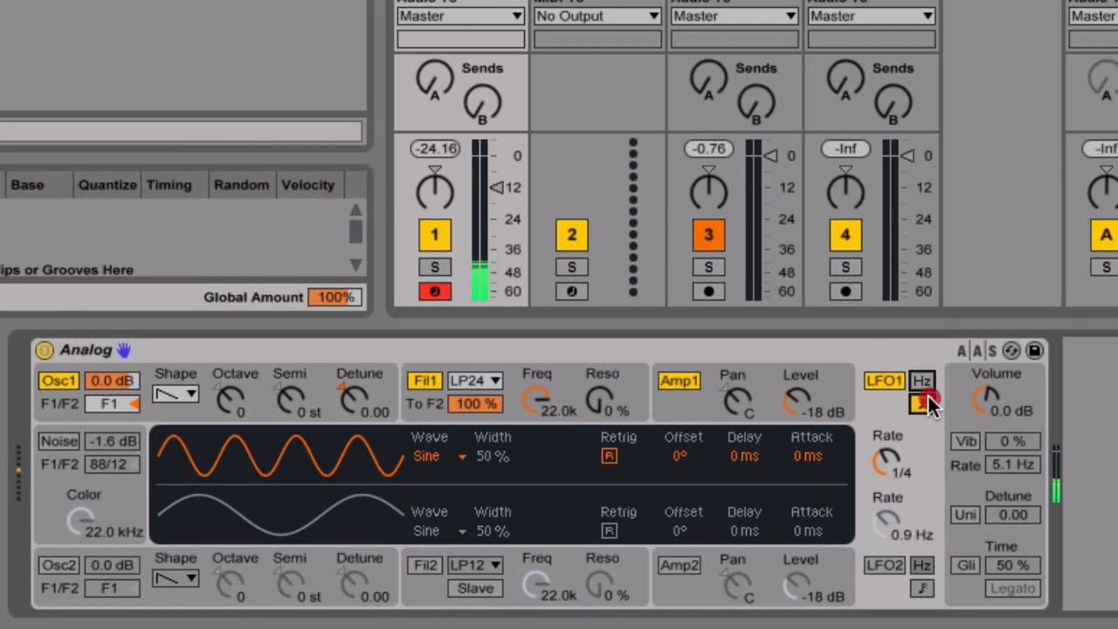
mouse_move(886, 463)
left_mouse_down()
mouse_move(886, 447)
mouse_move(886, 460)
left_mouse_up()
Toggle LFO1 off and on, and set Osc1's LFO1 pitch modulation to 0.00.
left_click(884, 381)
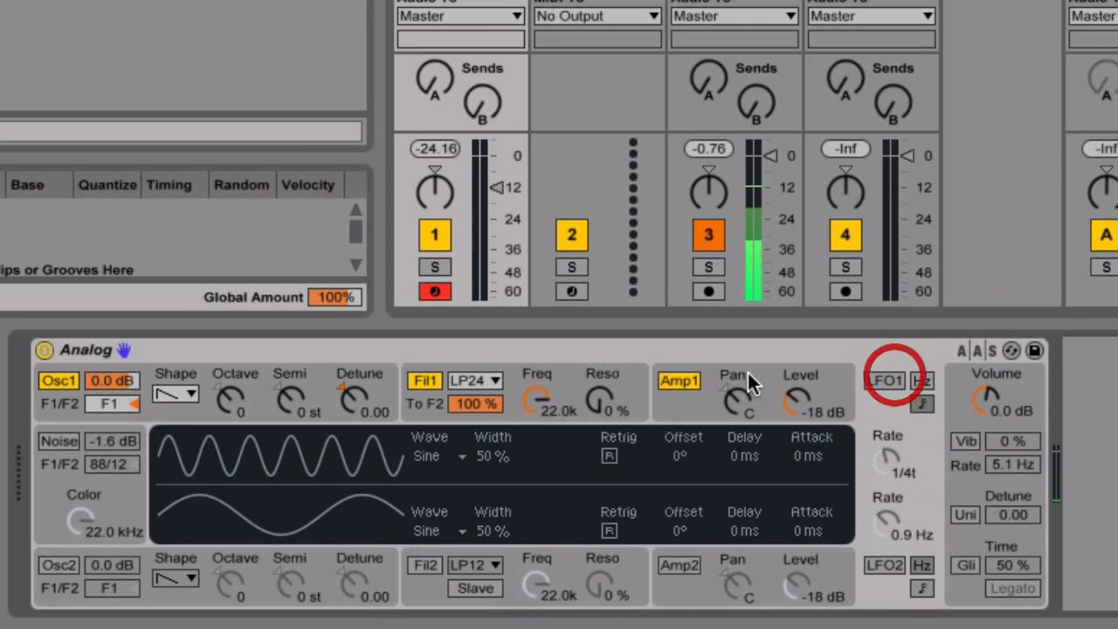
left_click(66, 404)
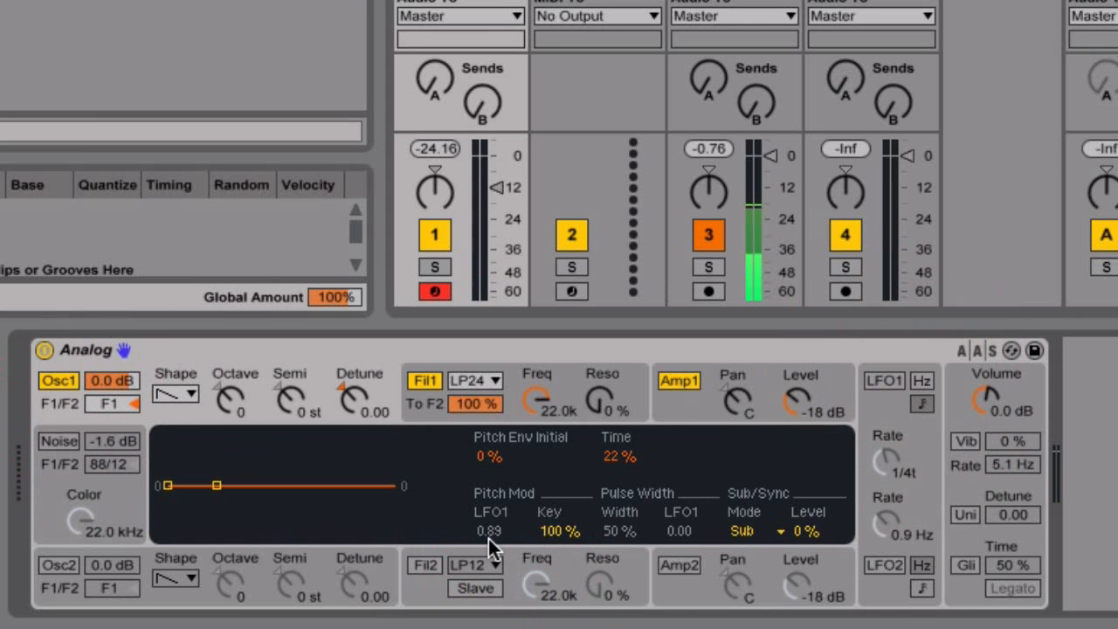
left_click(905, 379)
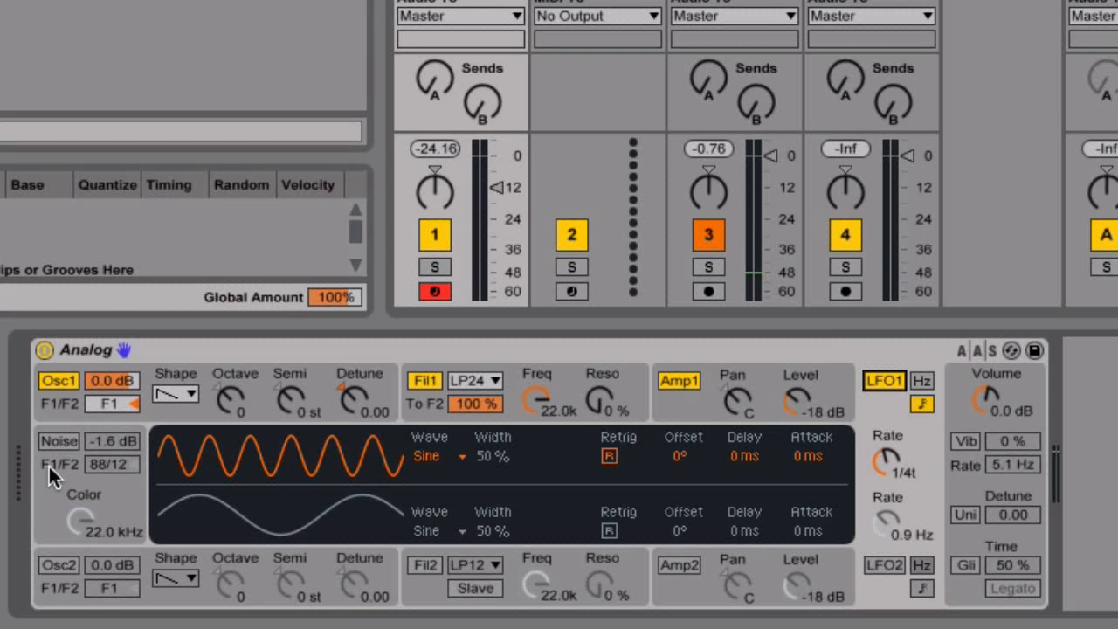
left_click(61, 405)
type("0")
key("Return")
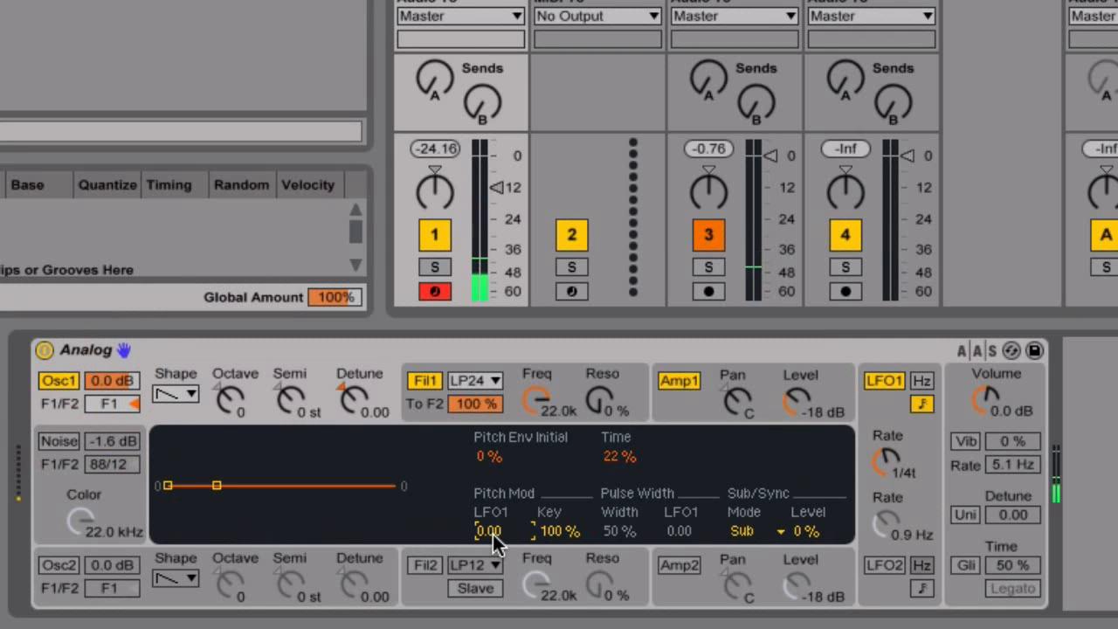
Show Filter 1's settings and turn its cutoff frequency down to 30.
left_click(518, 393)
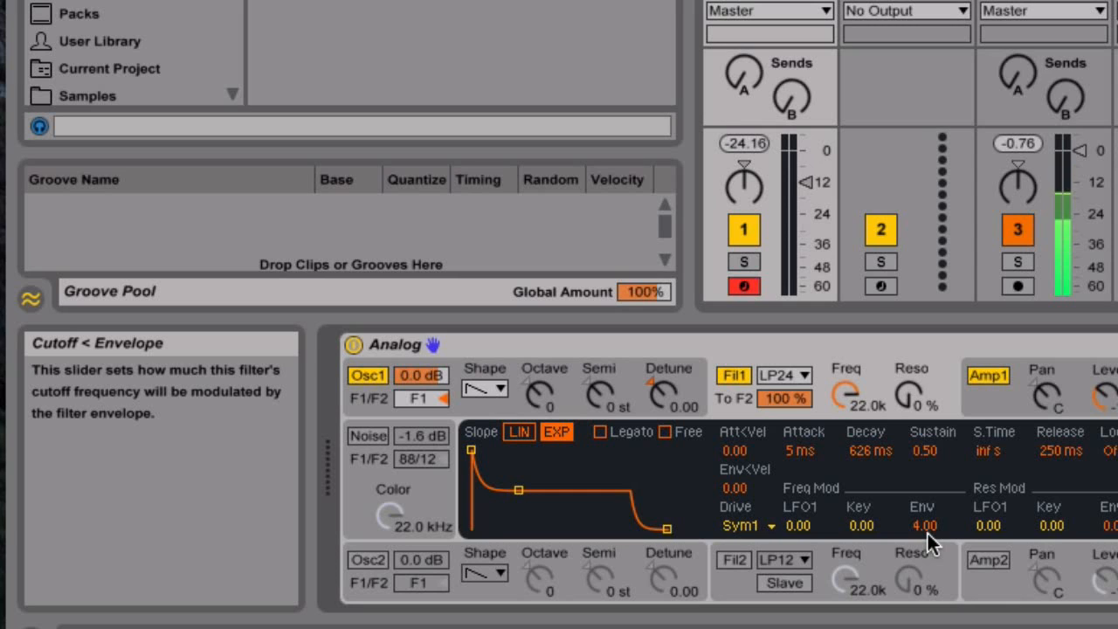
left_click_drag(924, 528, 924, 560)
left_click_drag(927, 526, 928, 513)
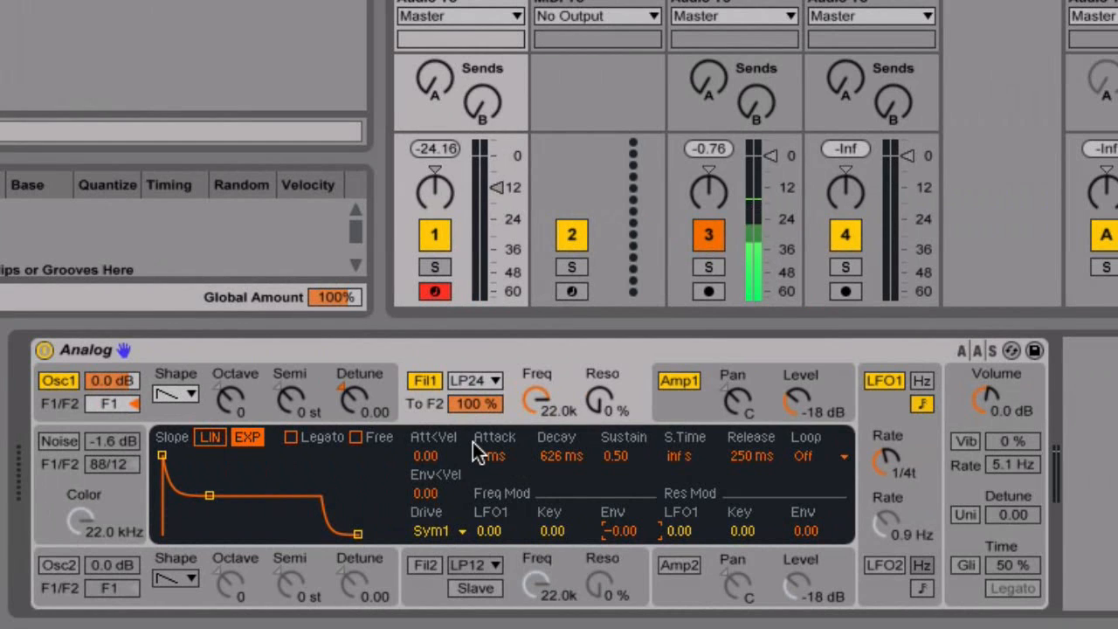
left_click(541, 387)
left_click_drag(540, 387, 541, 418)
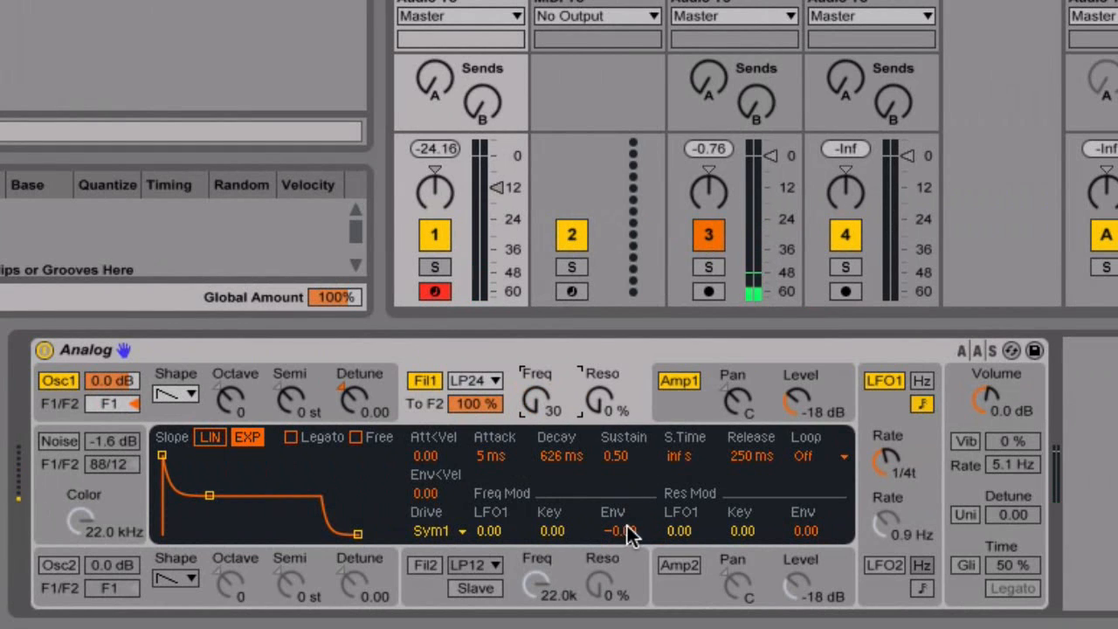
Give Filter 1's envelope a 406 ms decay, zero sustain and a 16.00 amount.
left_click_drag(207, 496, 205, 534)
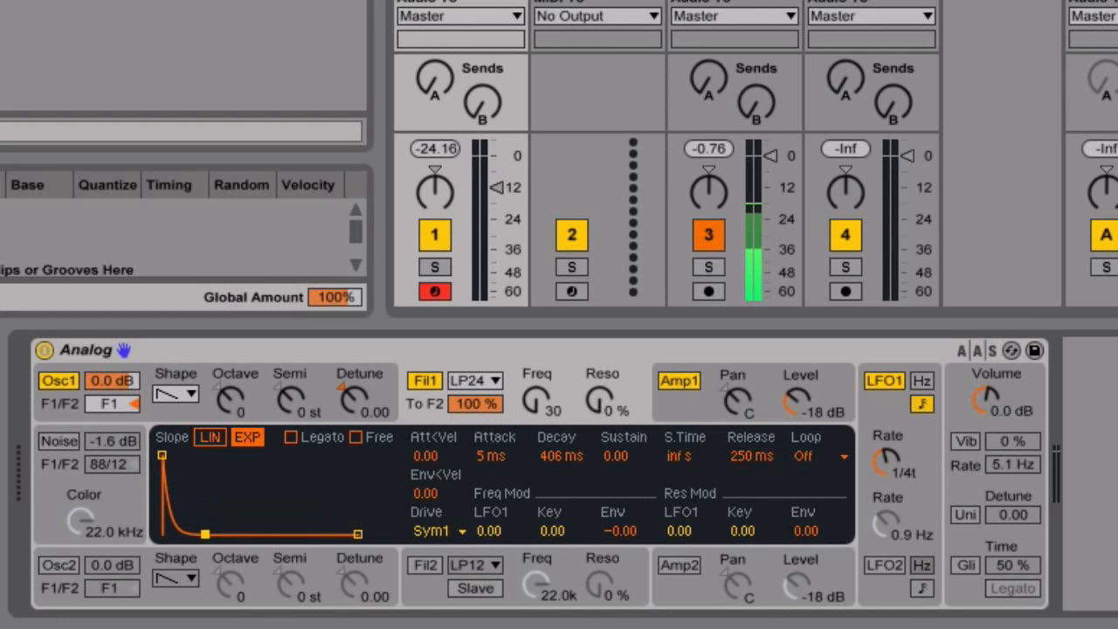
left_click(618, 531)
left_click_drag(617, 531, 617, 514)
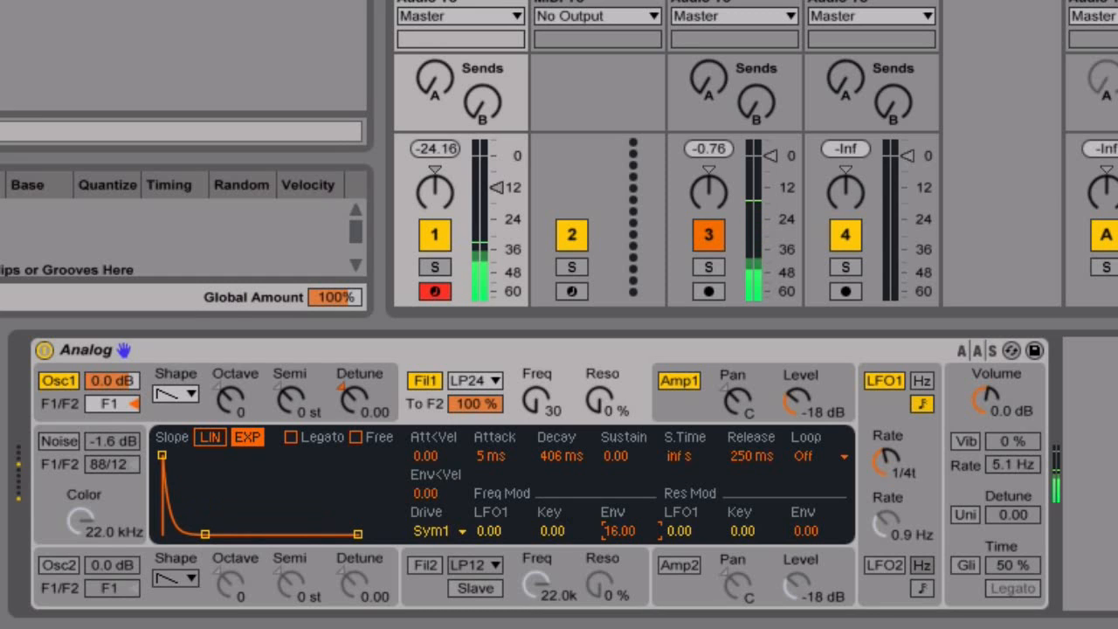
mouse_move(618, 531)
left_mouse_down()
mouse_move(618, 551)
mouse_move(618, 531)
left_mouse_up()
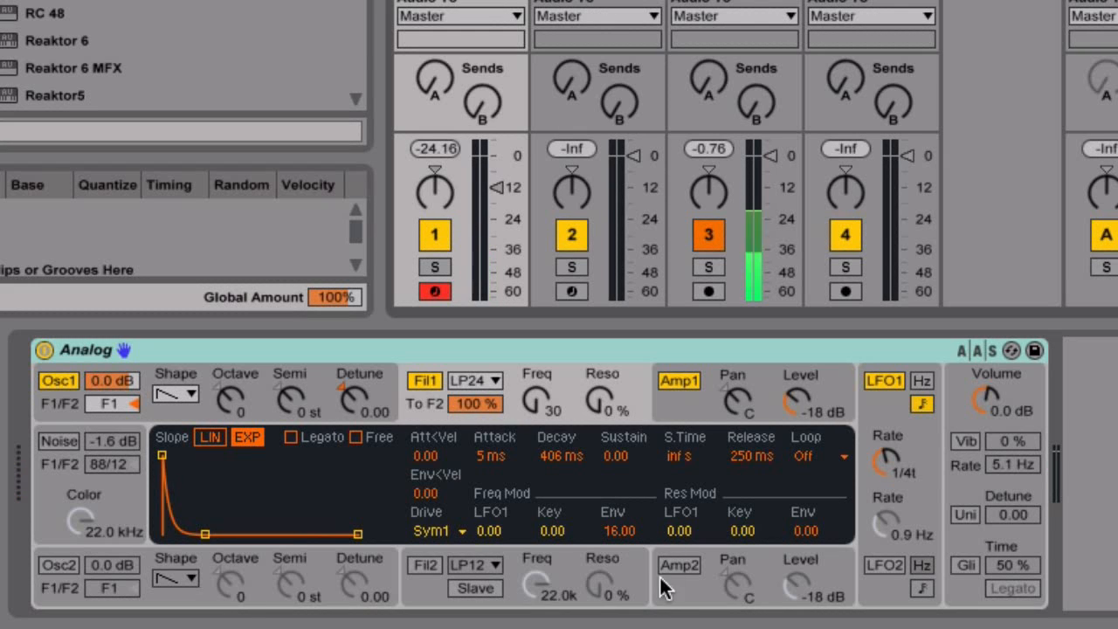
Reset Filter 1's envelope frequency modulation to 0.00.
left_click(619, 532)
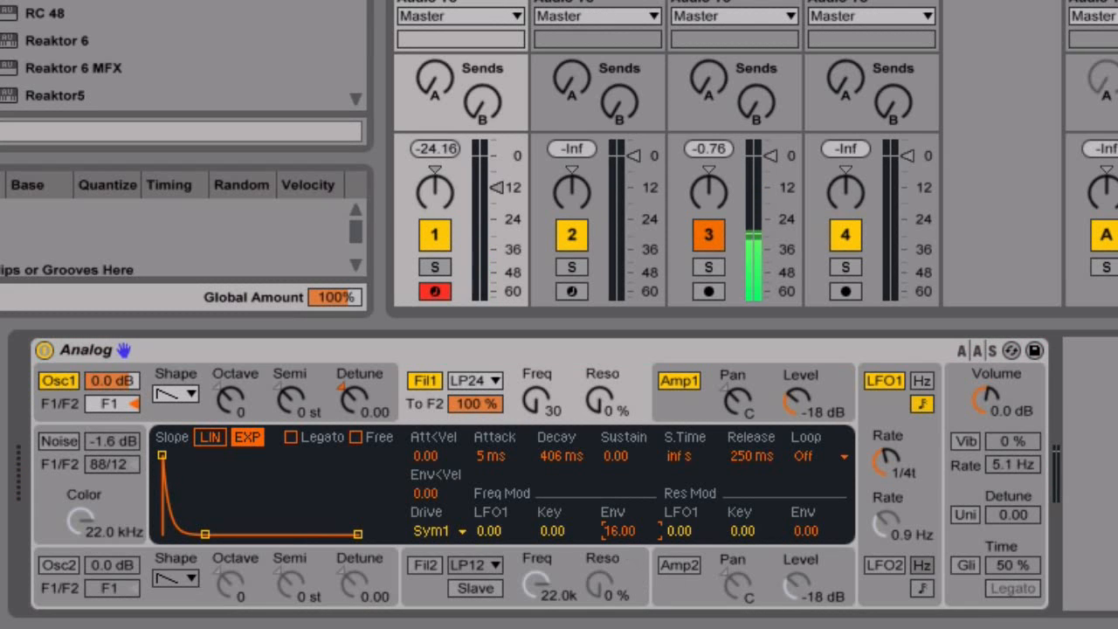
type("0")
left_click(622, 538)
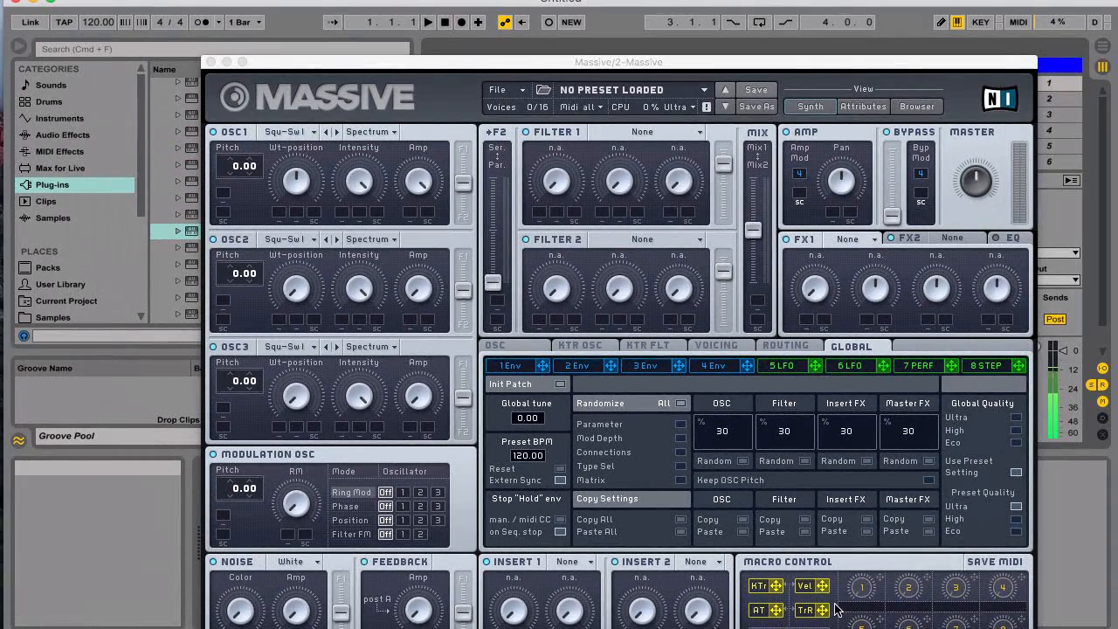
Assign Massive's macro 1 to Filter 1's first parameter, then return to Analog on track 1.
left_click_drag(879, 579, 545, 216)
left_click_drag(542, 214, 523, 102)
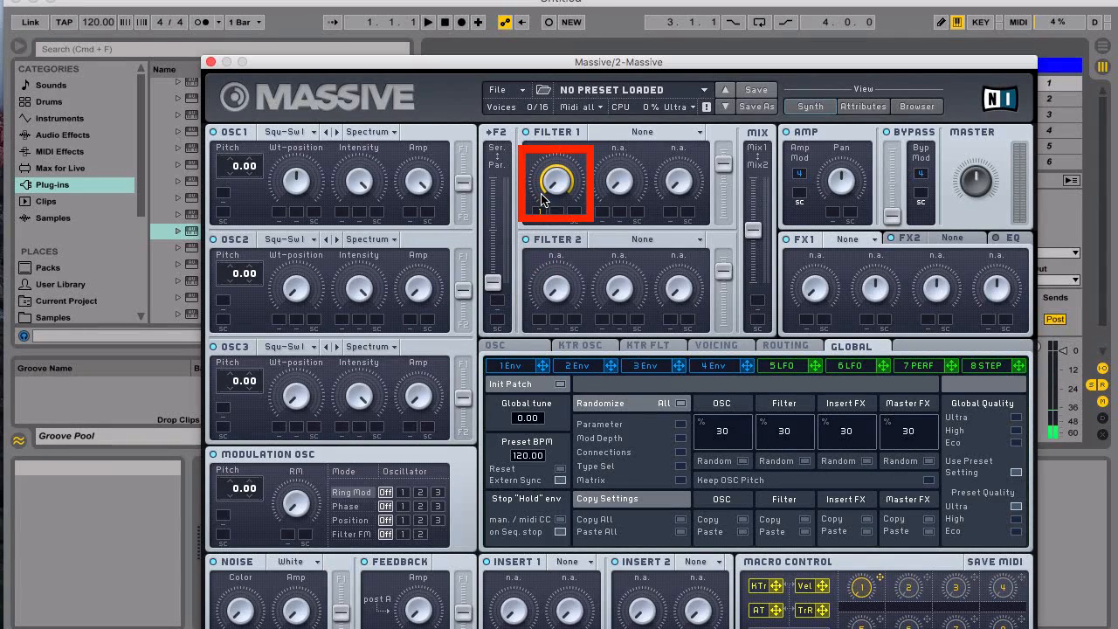
left_click(211, 61)
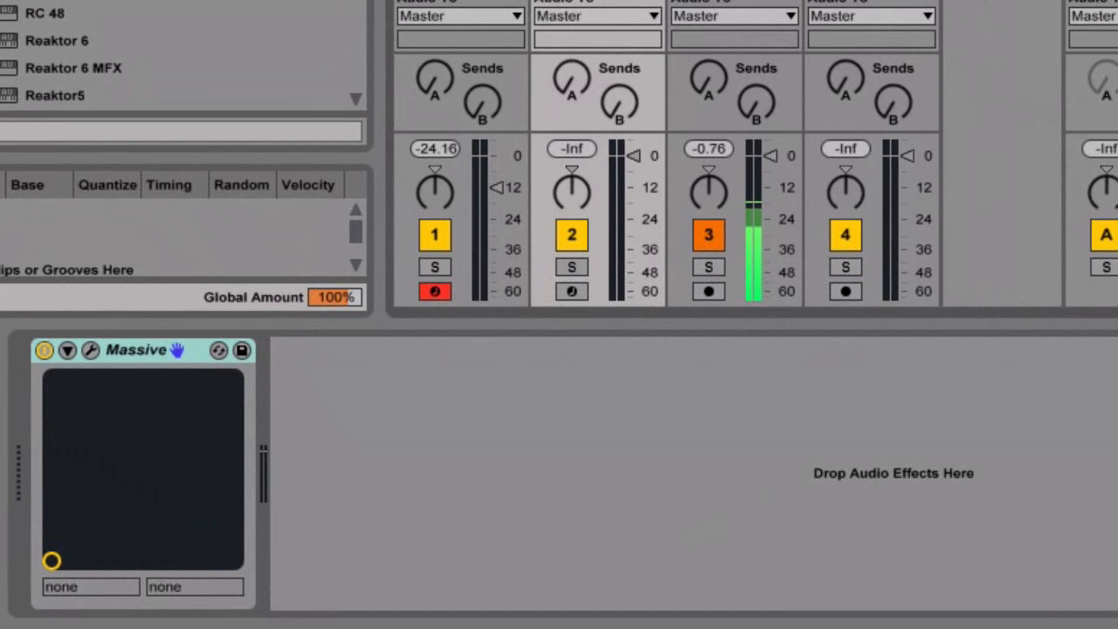
left_click(460, 1)
left_click(620, 532)
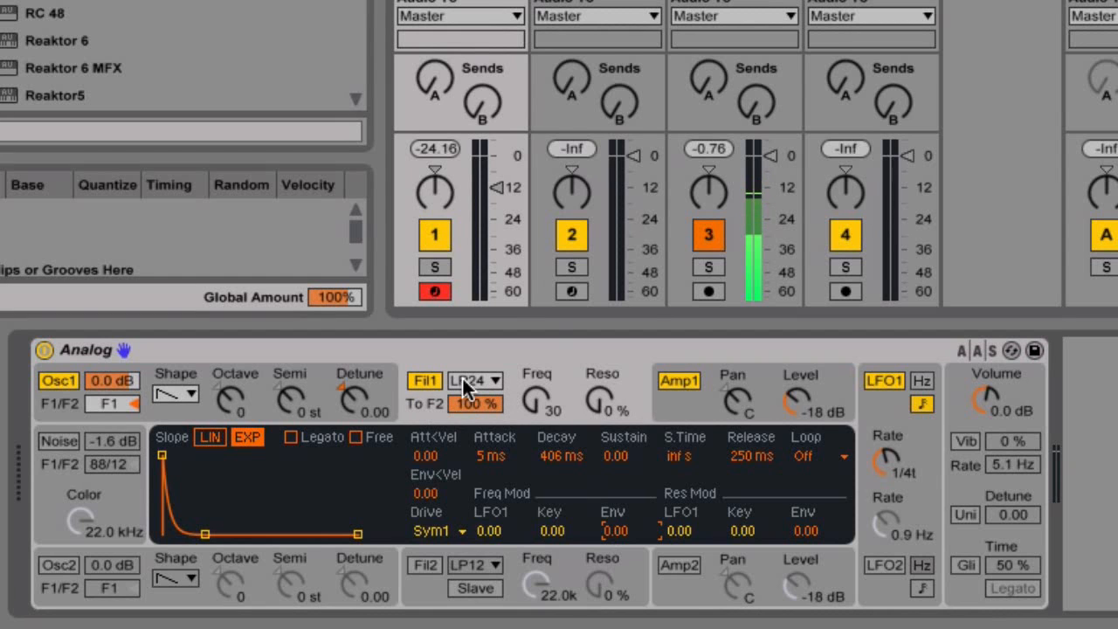
left_click(431, 378)
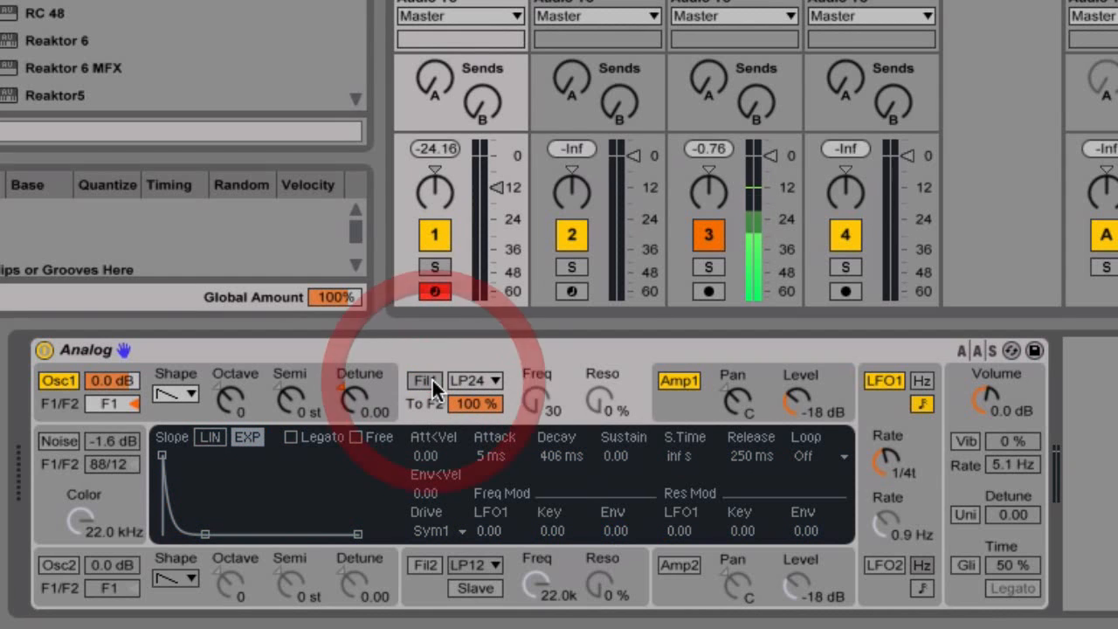
left_click(481, 381)
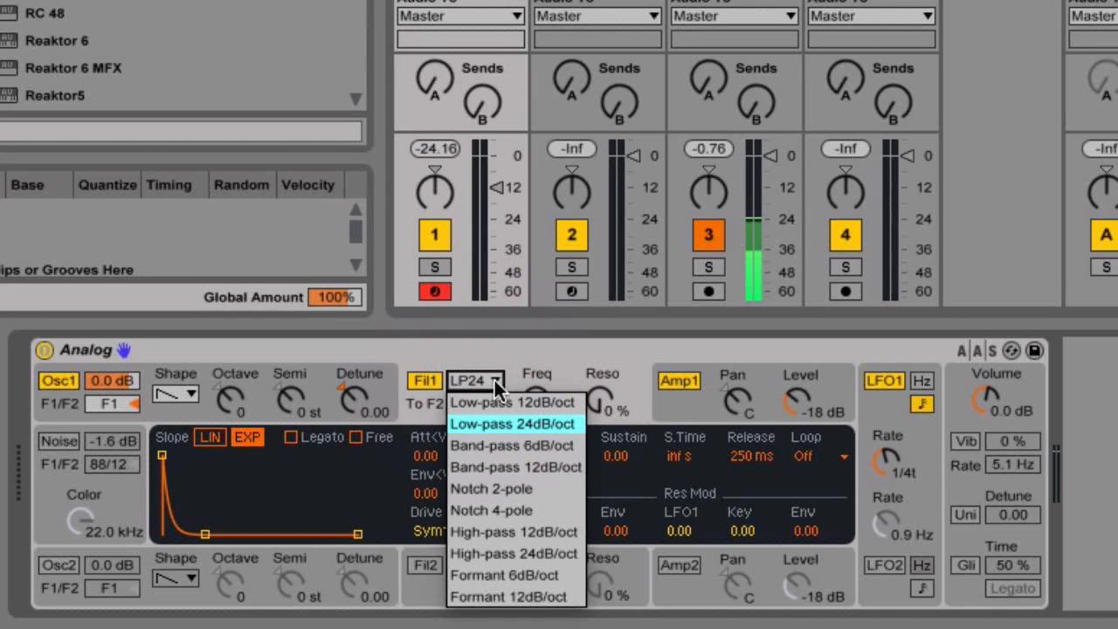
left_click(540, 379)
left_click(493, 381)
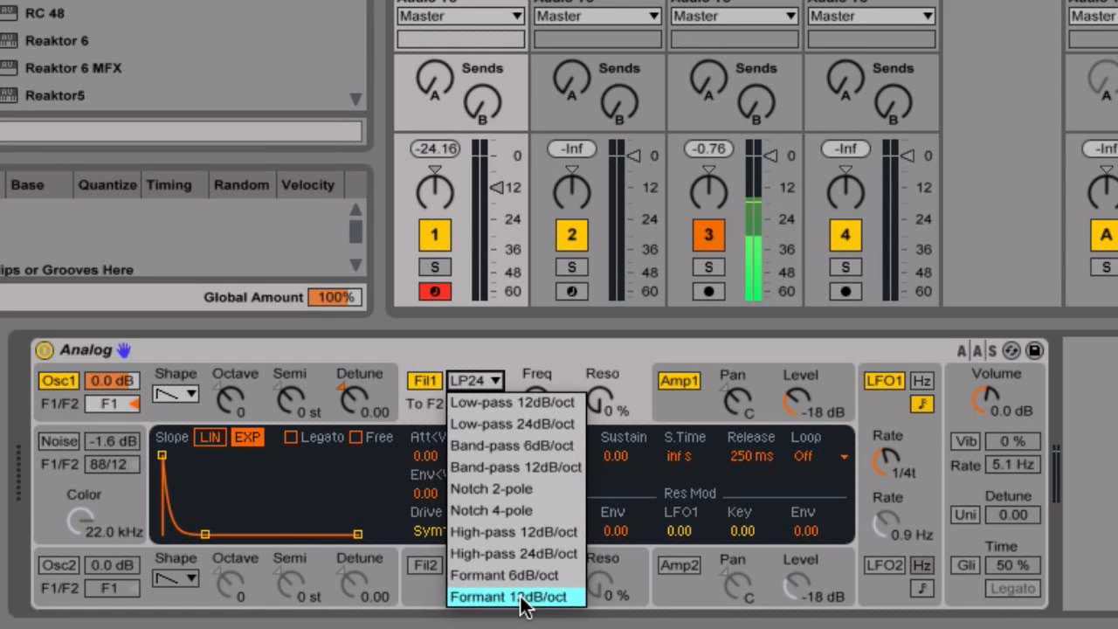
left_click(585, 357)
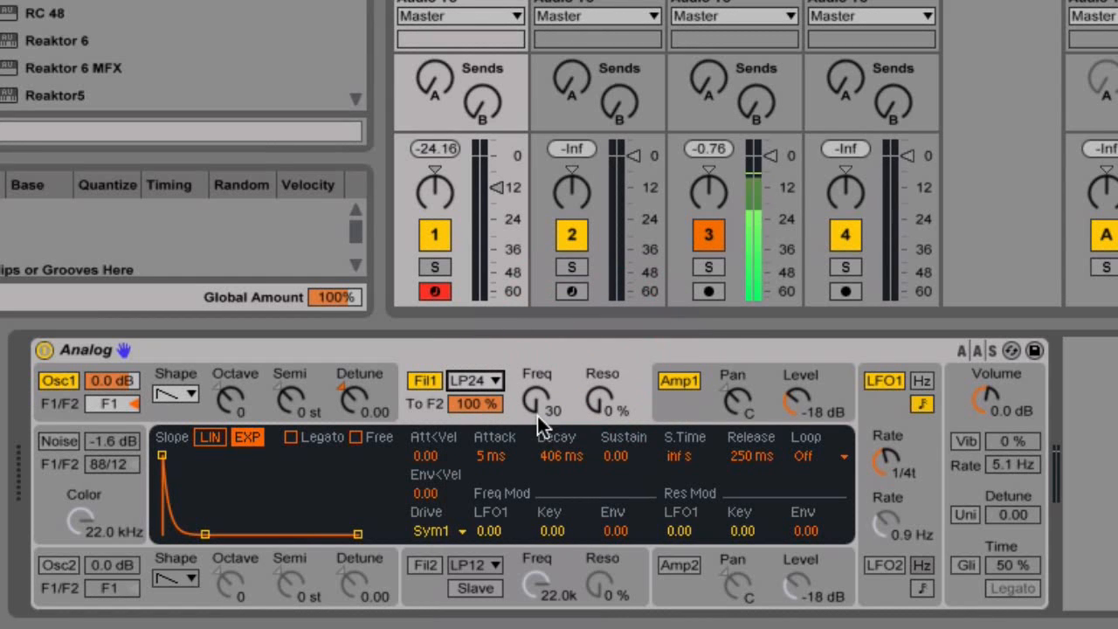
left_click_drag(536, 408, 596, 404)
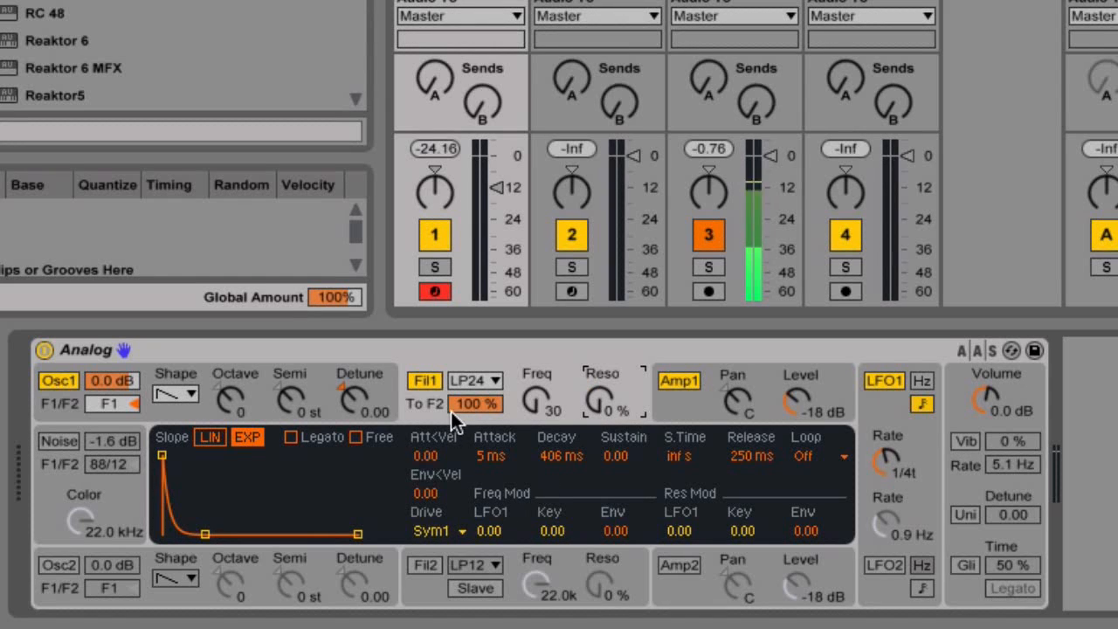
mouse_move(479, 406)
left_mouse_down()
mouse_move(479, 451)
mouse_move(479, 406)
left_mouse_up()
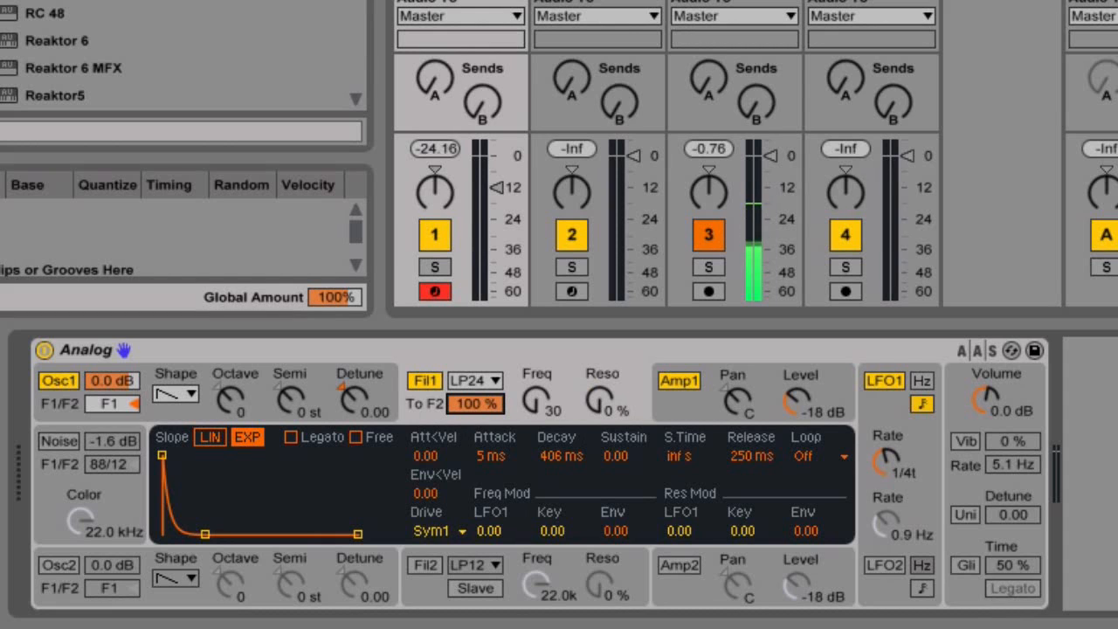
left_click_drag(478, 406, 478, 495)
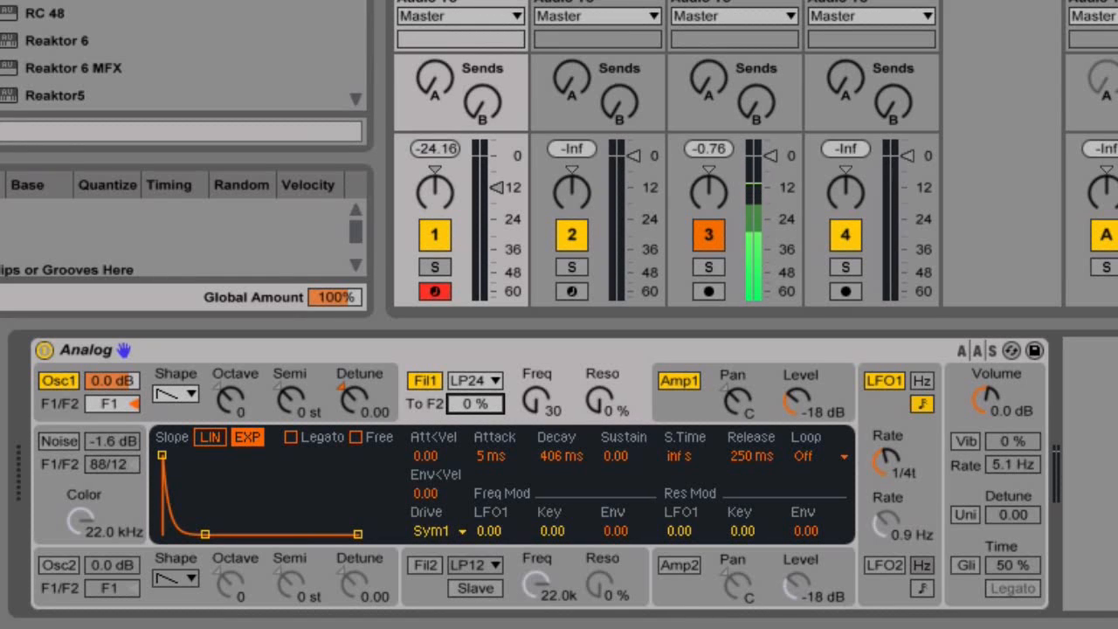
left_click_drag(479, 406, 479, 319)
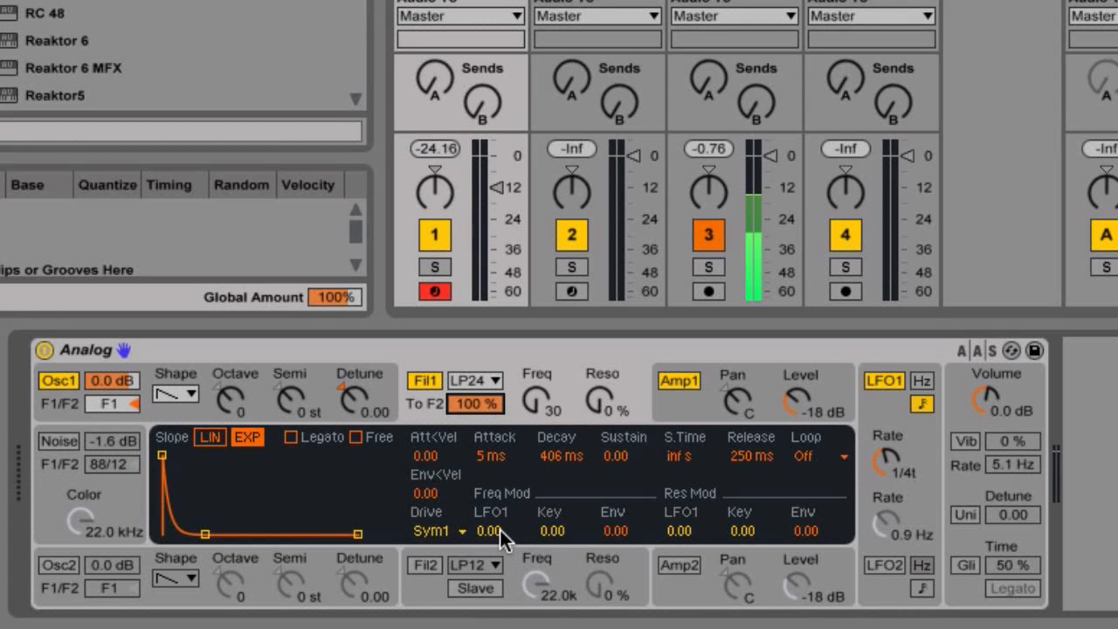
left_click(417, 604)
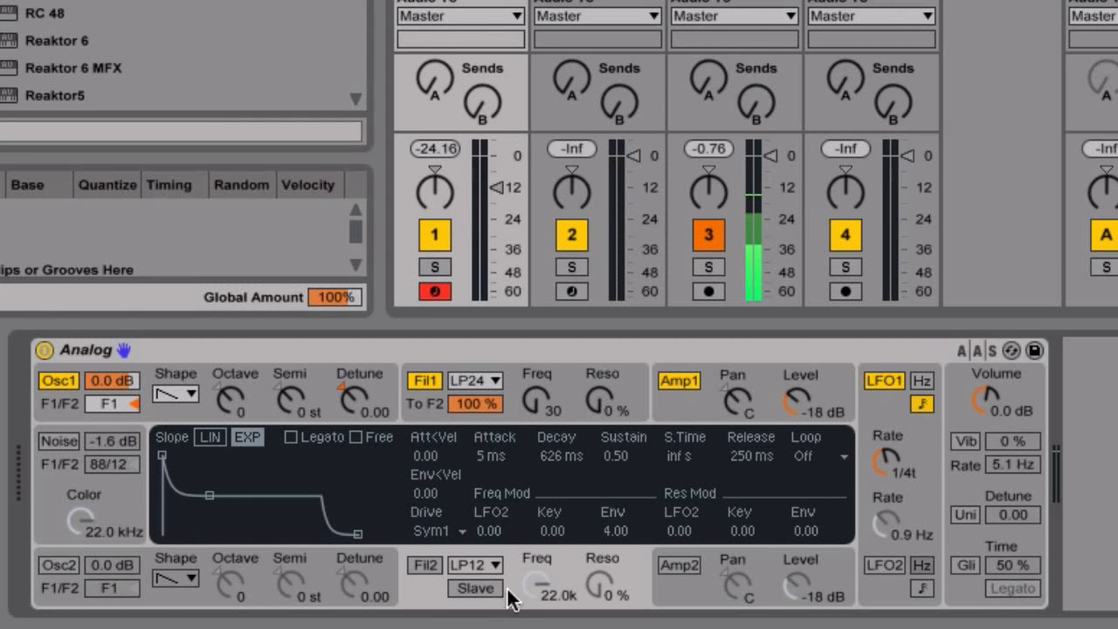
left_click(414, 395)
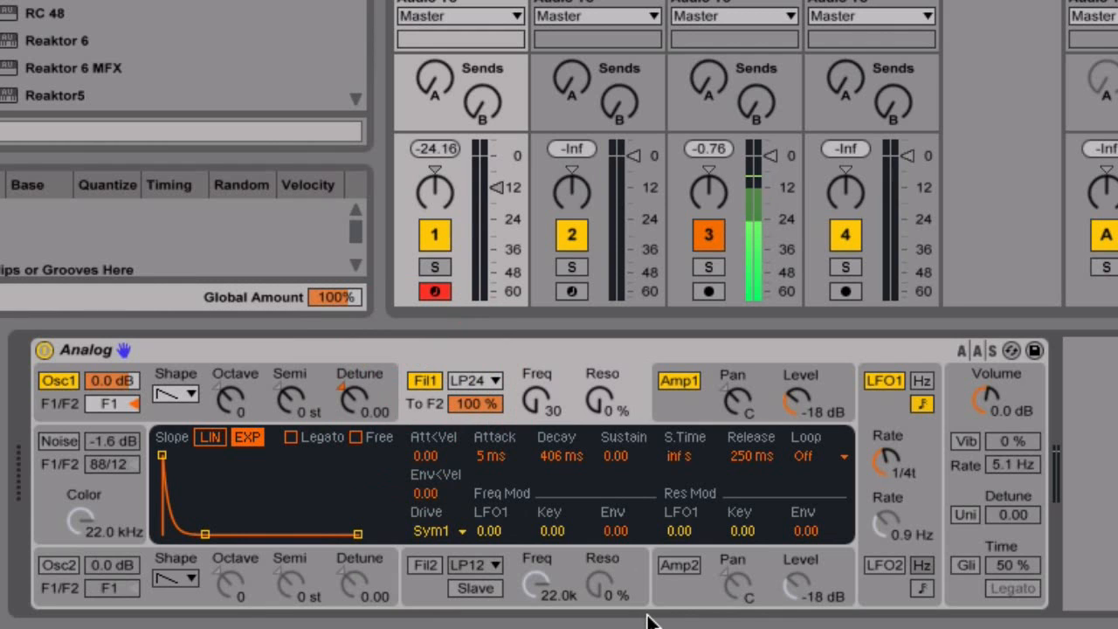
left_click(680, 396)
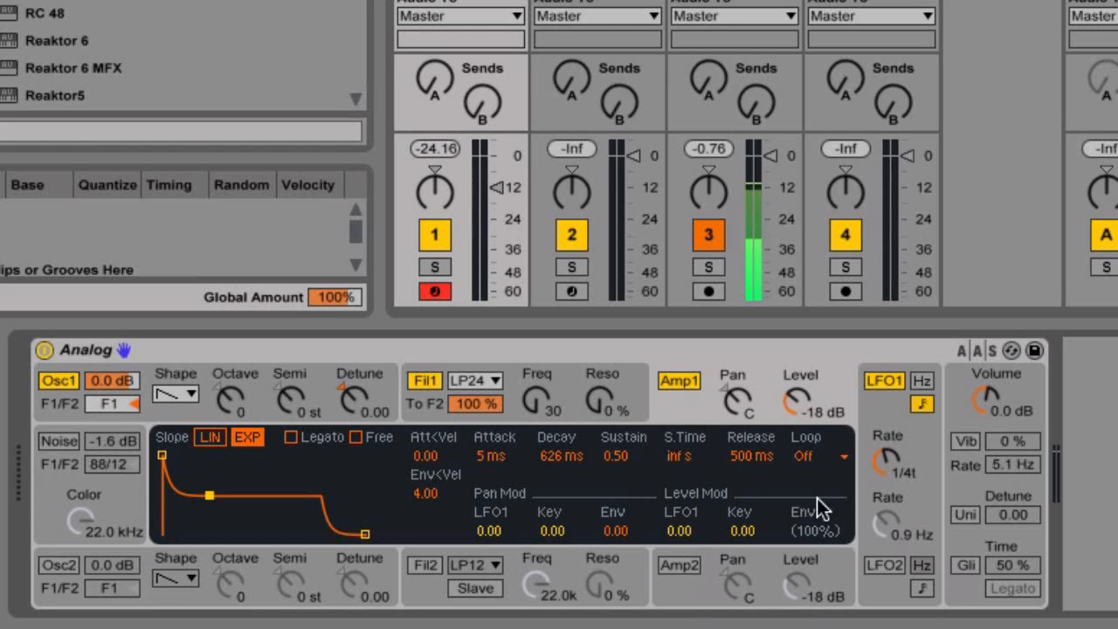
Move Analog's display from the amp envelopes to LFO1's waveform settings, tempo-synced at 1/4t.
left_click(664, 602)
left_click(680, 389)
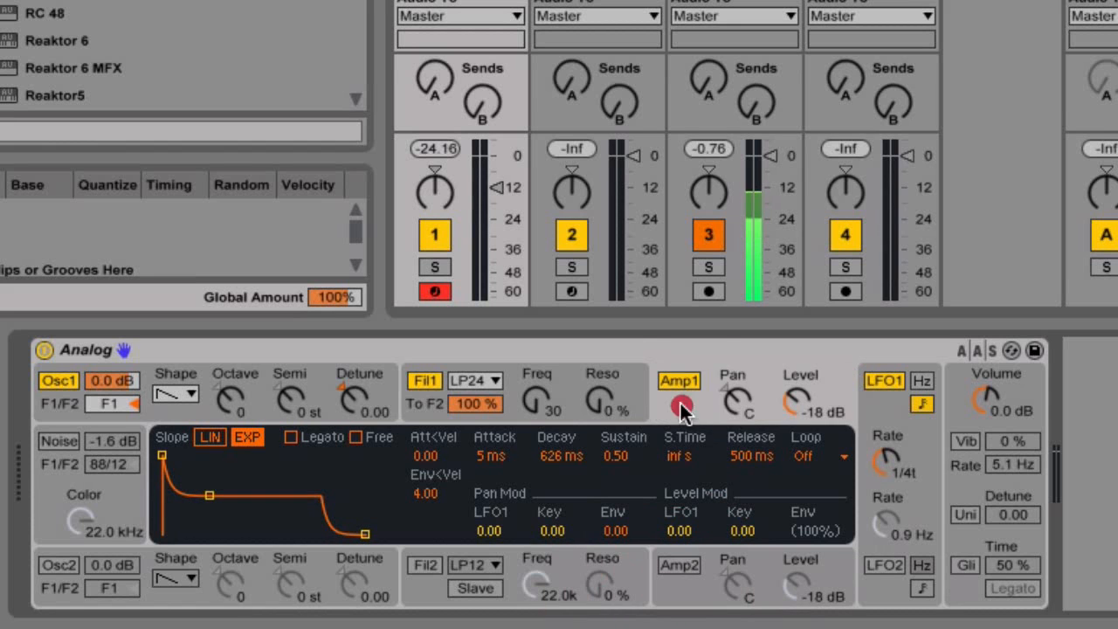
left_click(883, 384)
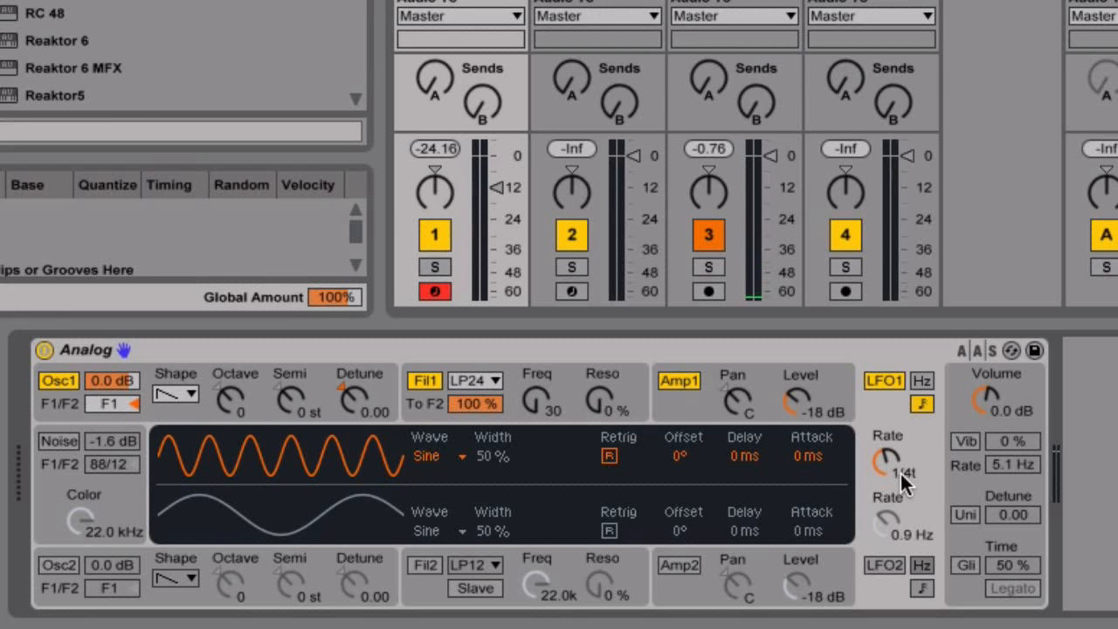
Set Analog's LFO1 to run freely at 0.9 Hz instead of tempo sync.
left_click(923, 380)
left_click(926, 402)
left_click(922, 381)
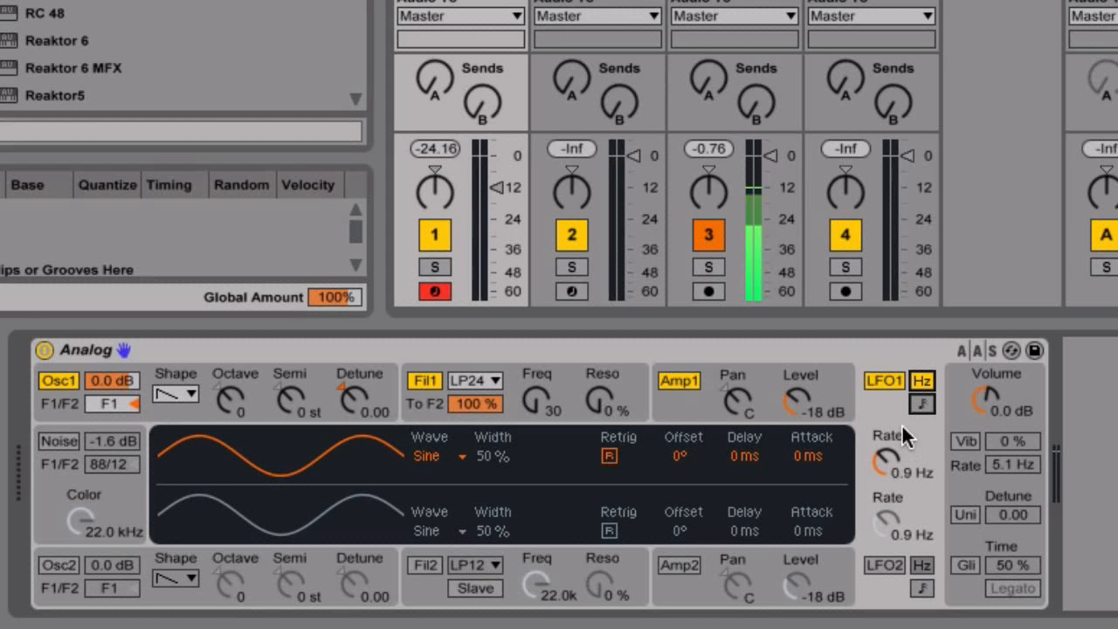
Toggle LFO1 Retrig on and off, then show Analog's global voice and glide settings.
left_click(609, 456)
left_click(609, 456)
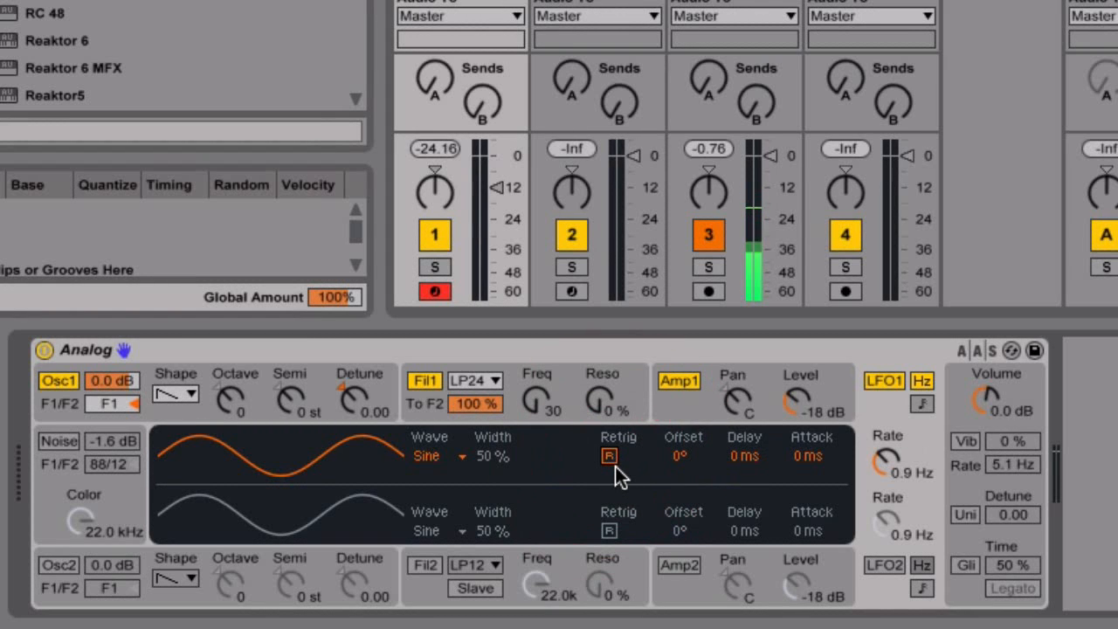
left_click(610, 456)
left_click(610, 456)
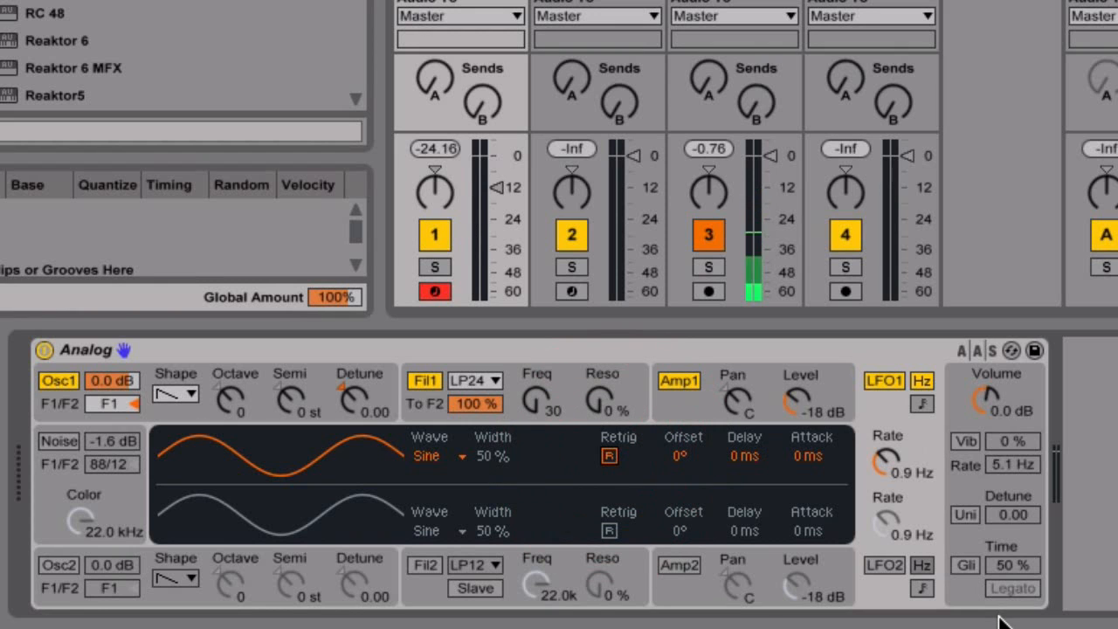
left_click(968, 387)
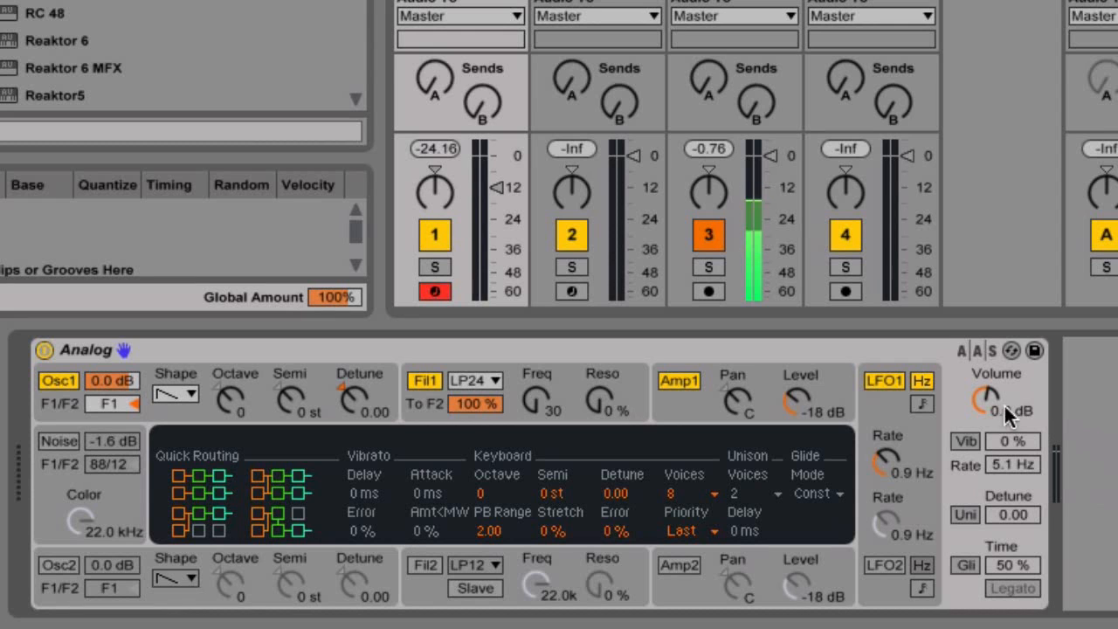
left_click(970, 441)
left_click(971, 441)
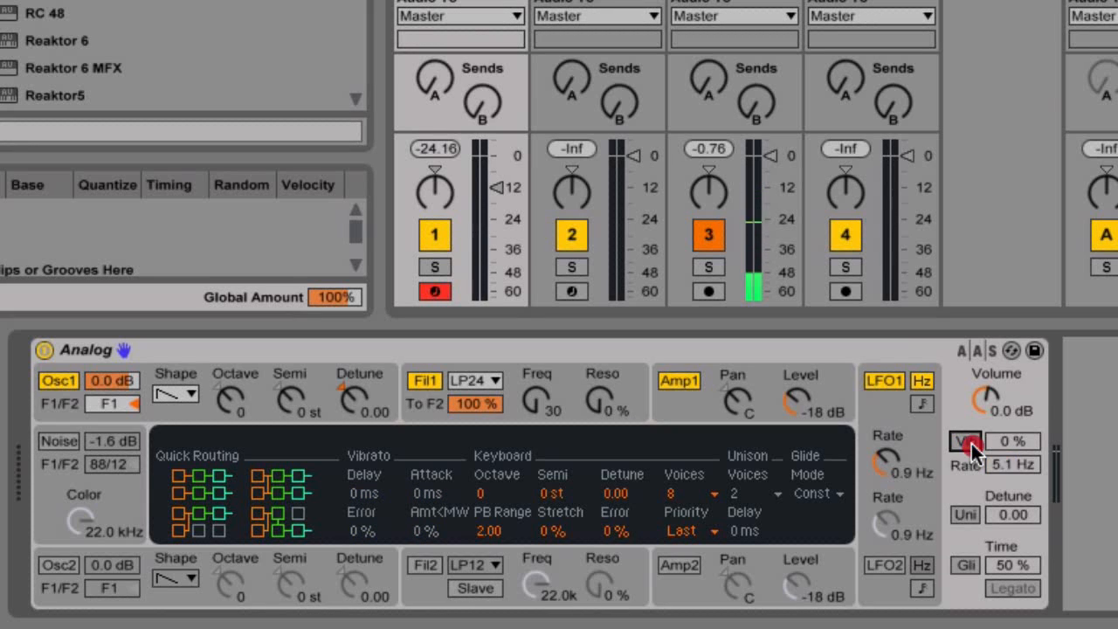
left_click(967, 516)
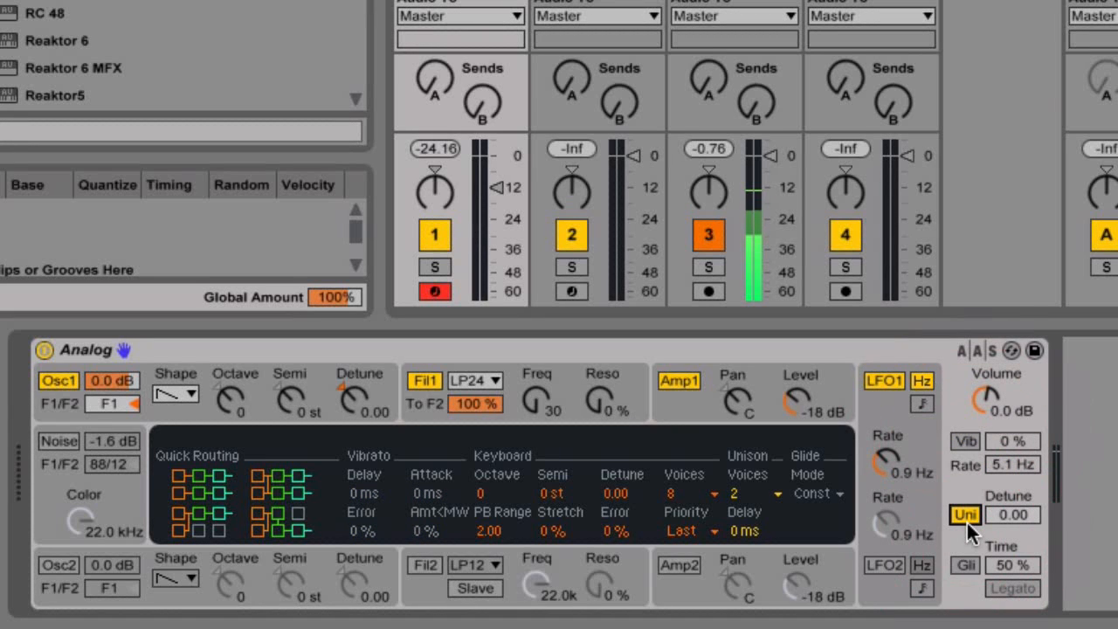
left_click(966, 515)
left_click(965, 566)
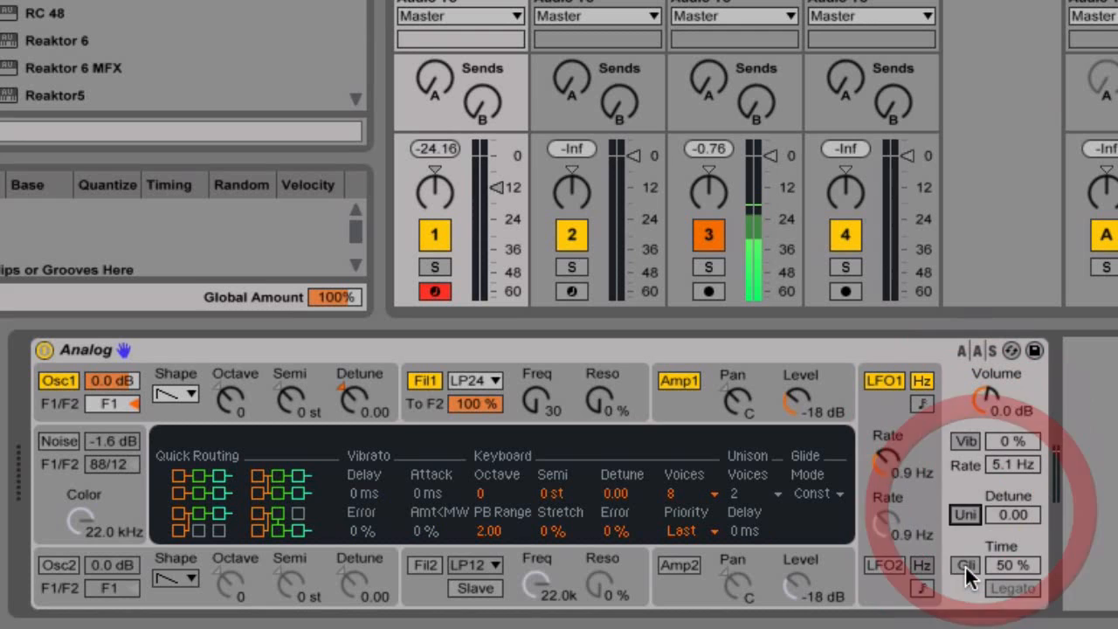
left_click(964, 566)
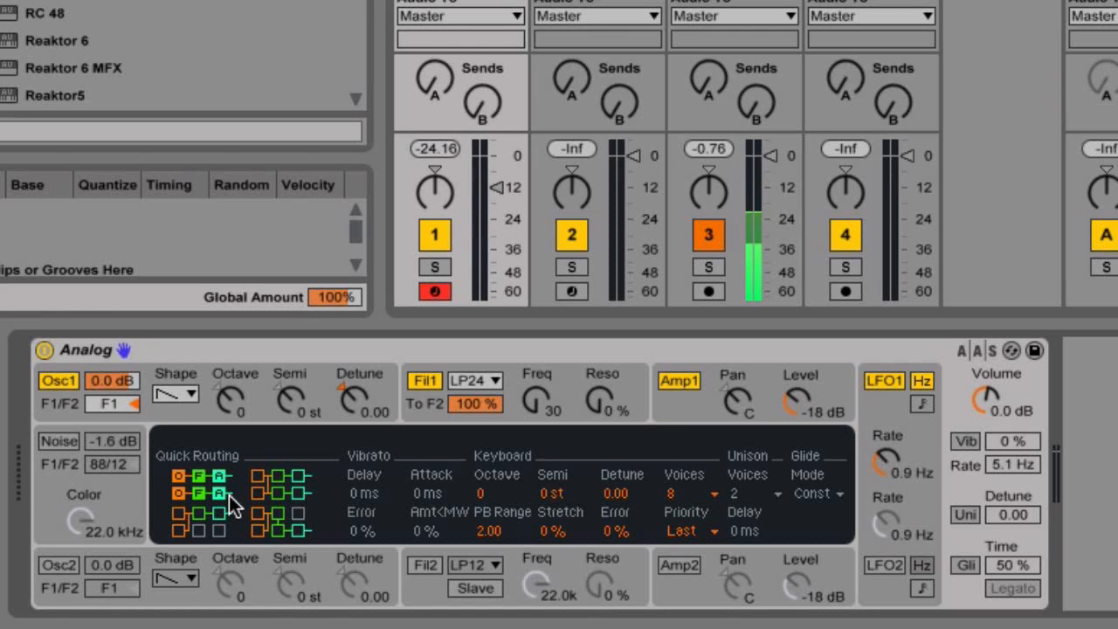
Try the Quick Routing presets, ending on series filters, and raise pitch-bend range to 12.00.
left_click(209, 530)
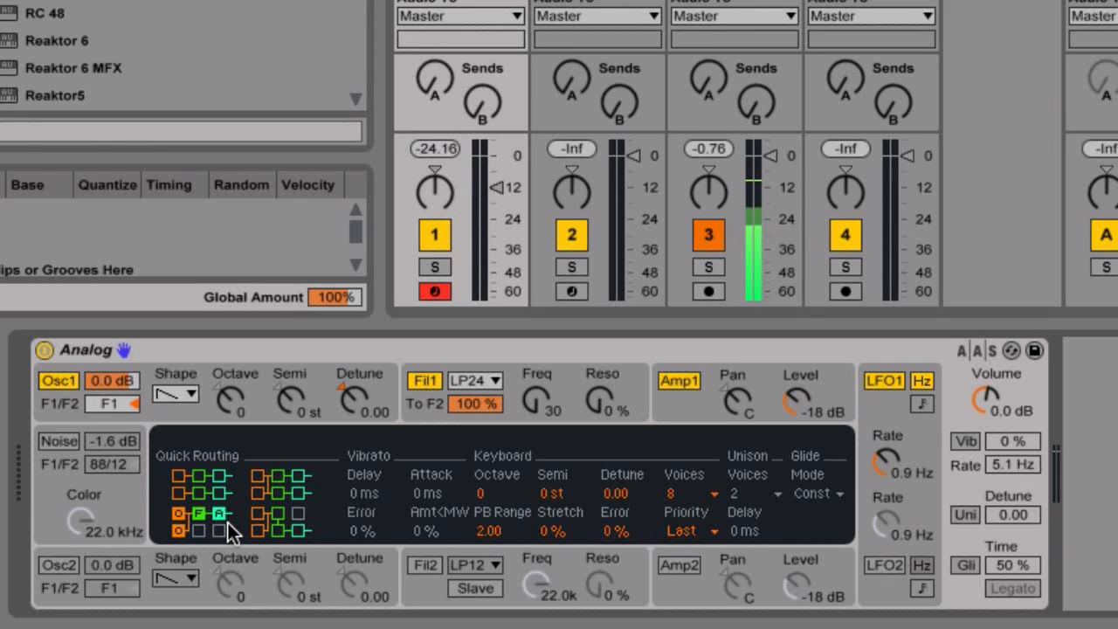
left_click(289, 485)
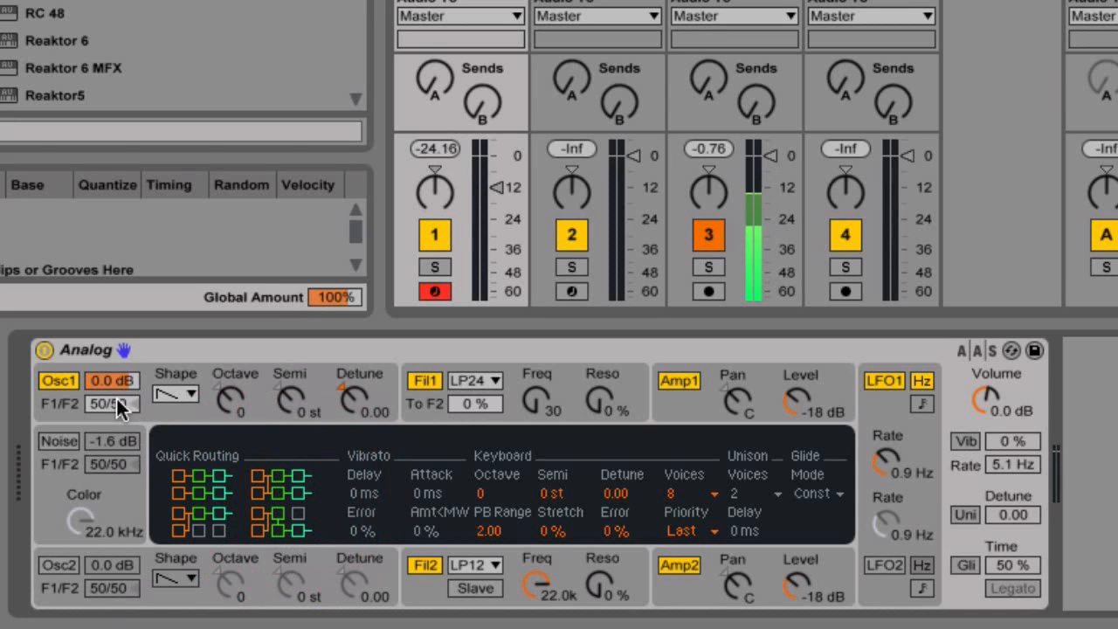
left_click(263, 529)
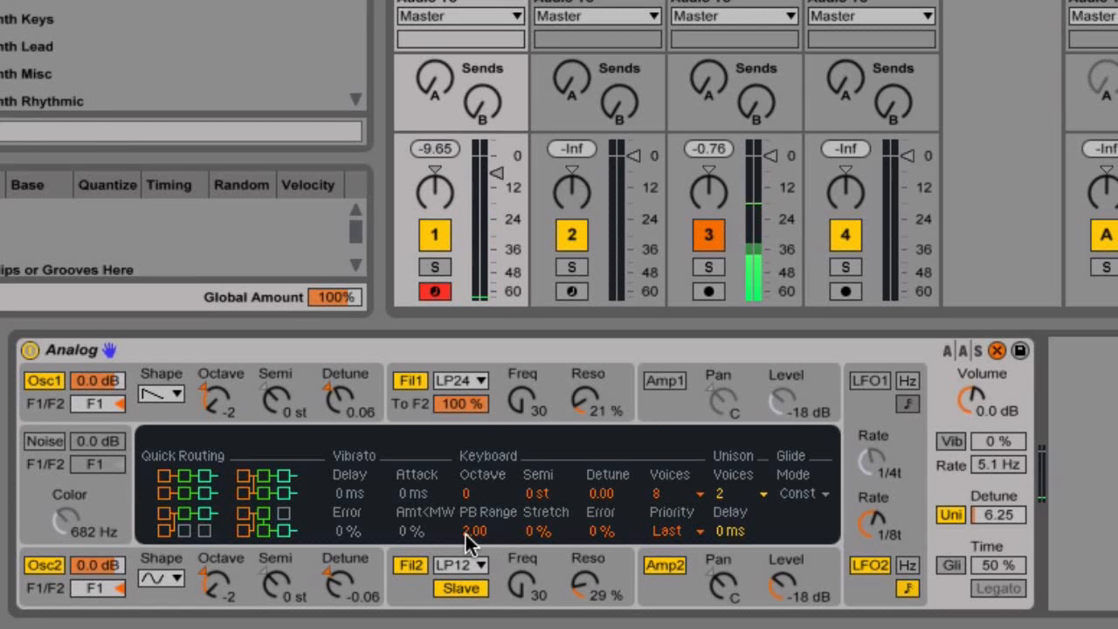
left_click_drag(466, 535, 465, 489)
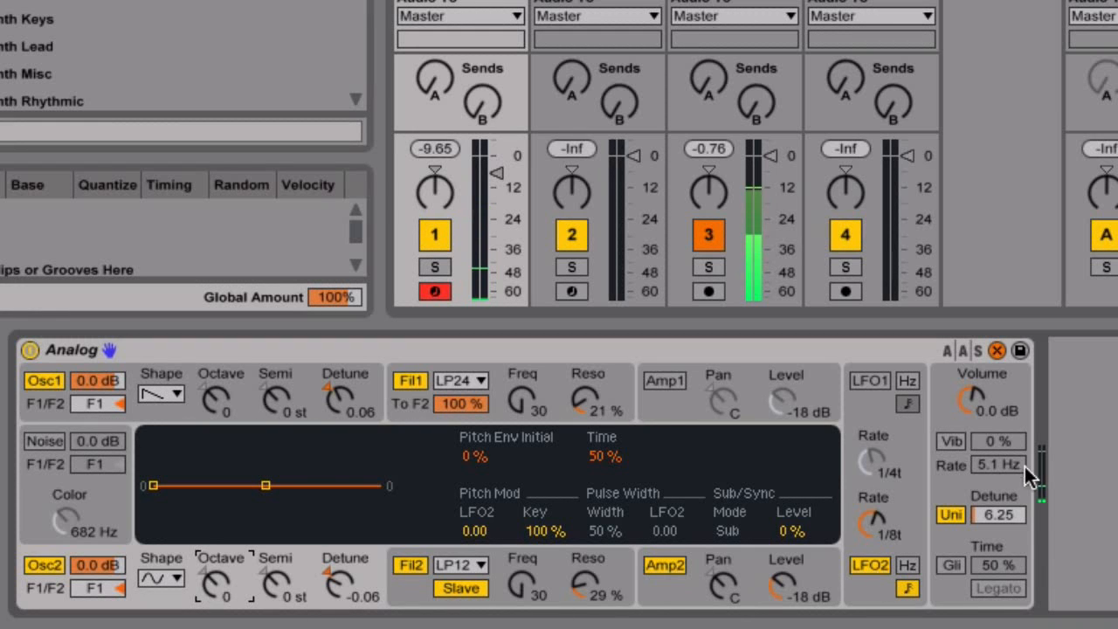
Return Analog's display to the global Quick Routing, Keyboard and Unison settings.
left_click(949, 418)
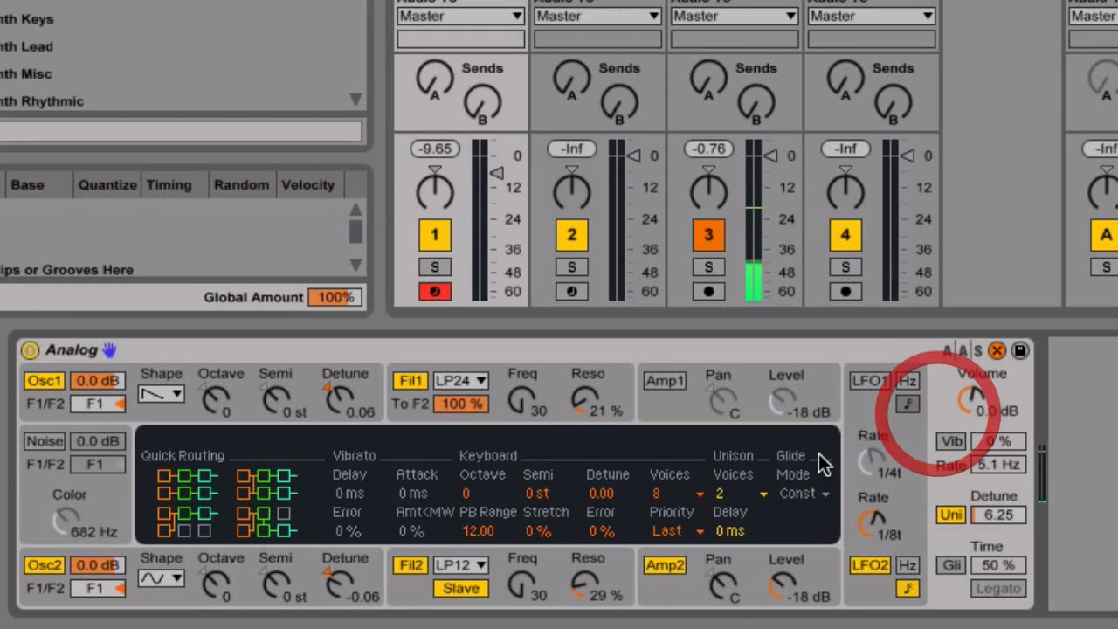
Change Analog's Keyboard Voices from 8 to 32, then to Mono.
left_click(677, 495)
left_click(678, 474)
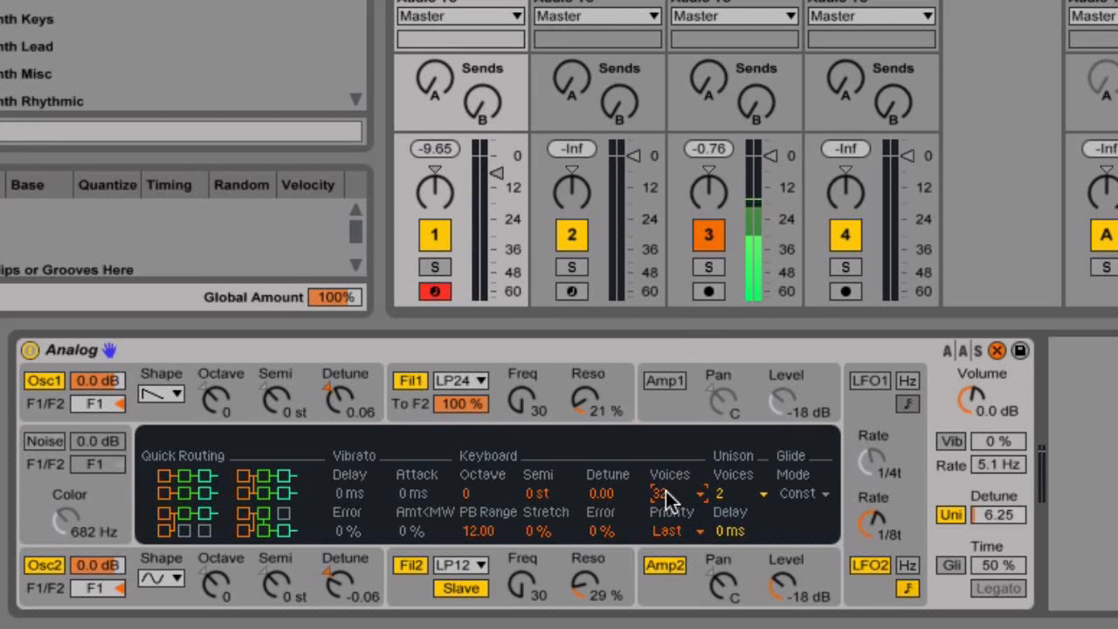
left_click(667, 497)
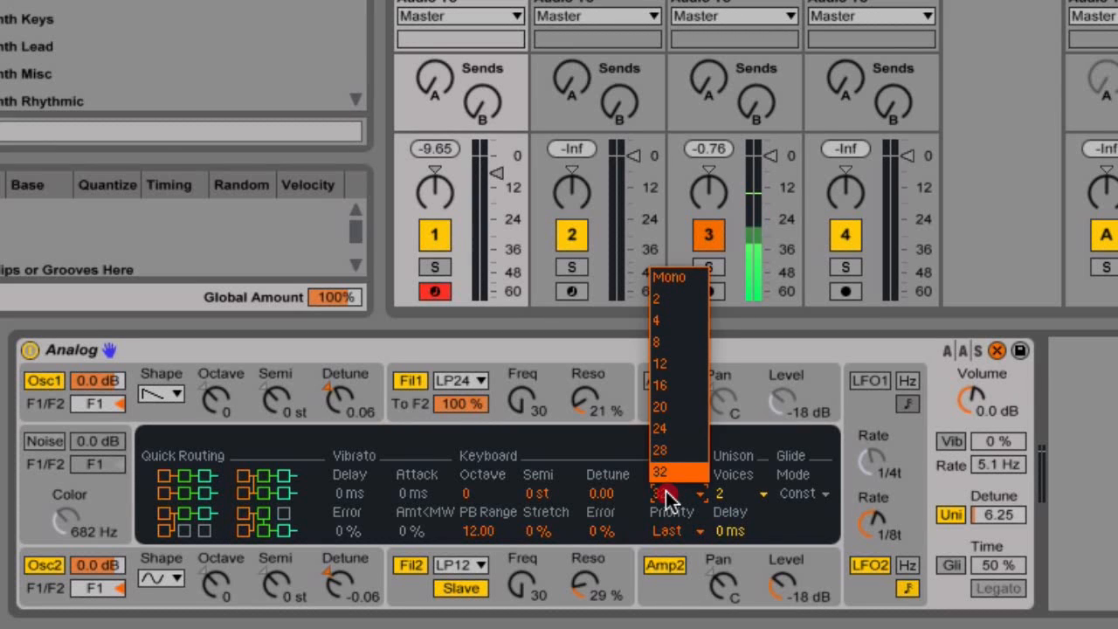
left_click(669, 278)
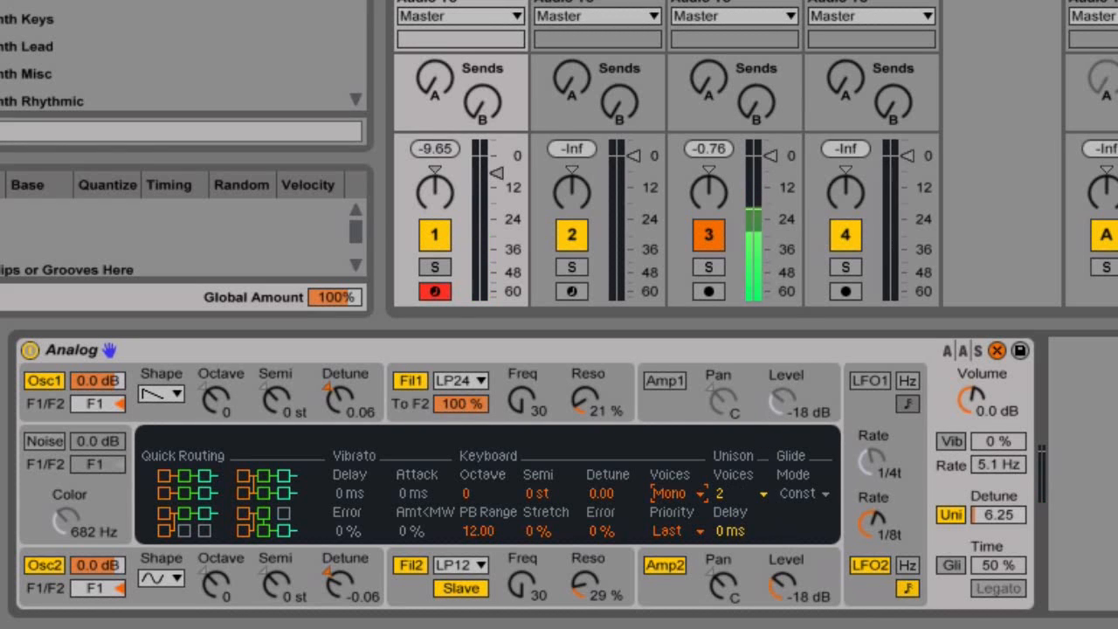
Enable glide with about 80% glide time and switch off Osc2 and Filter 2.
left_click(950, 567)
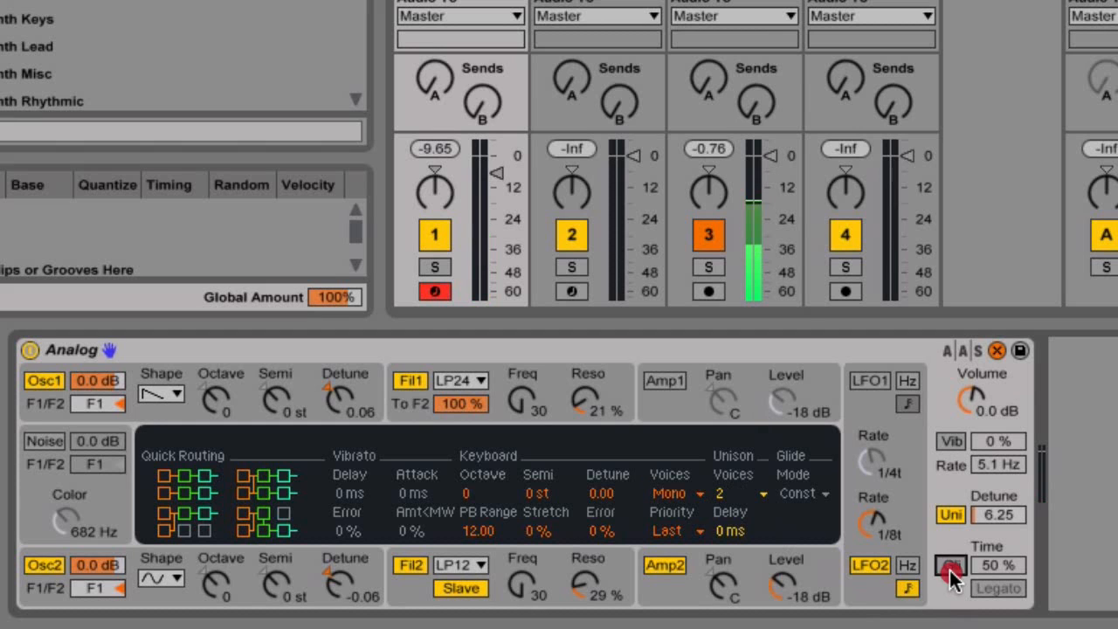
left_click_drag(1004, 566, 1004, 540)
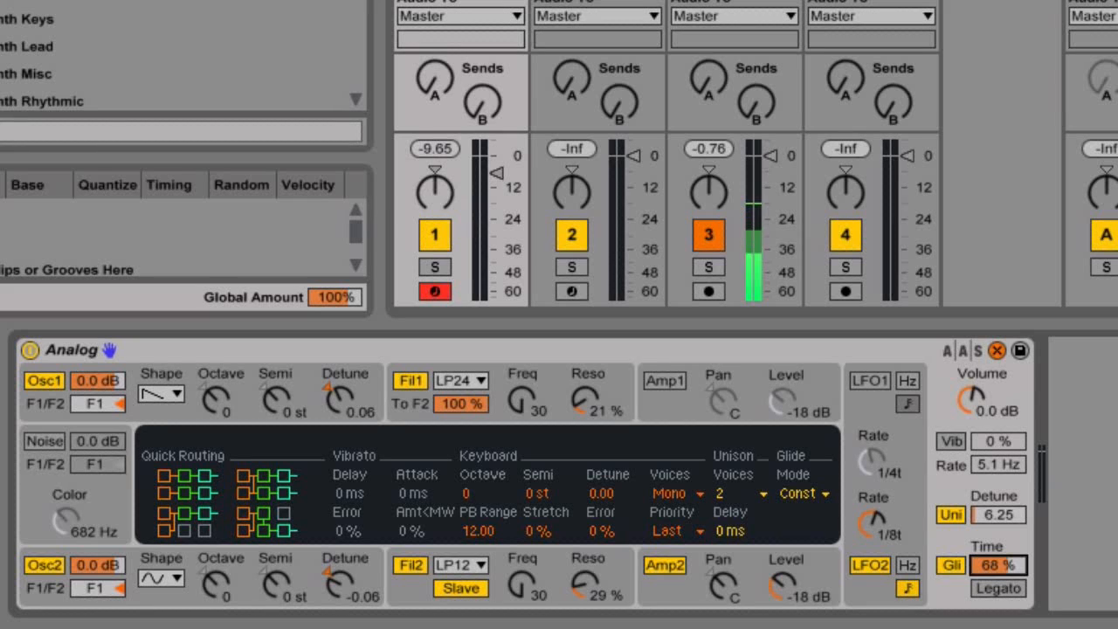
left_click(44, 566)
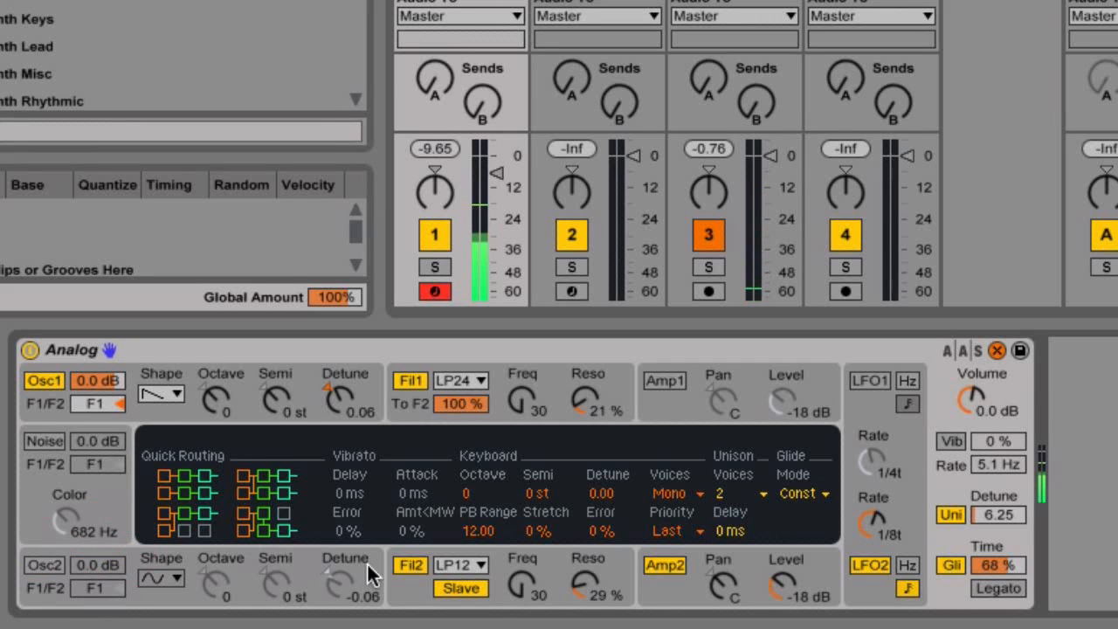
left_click(412, 564)
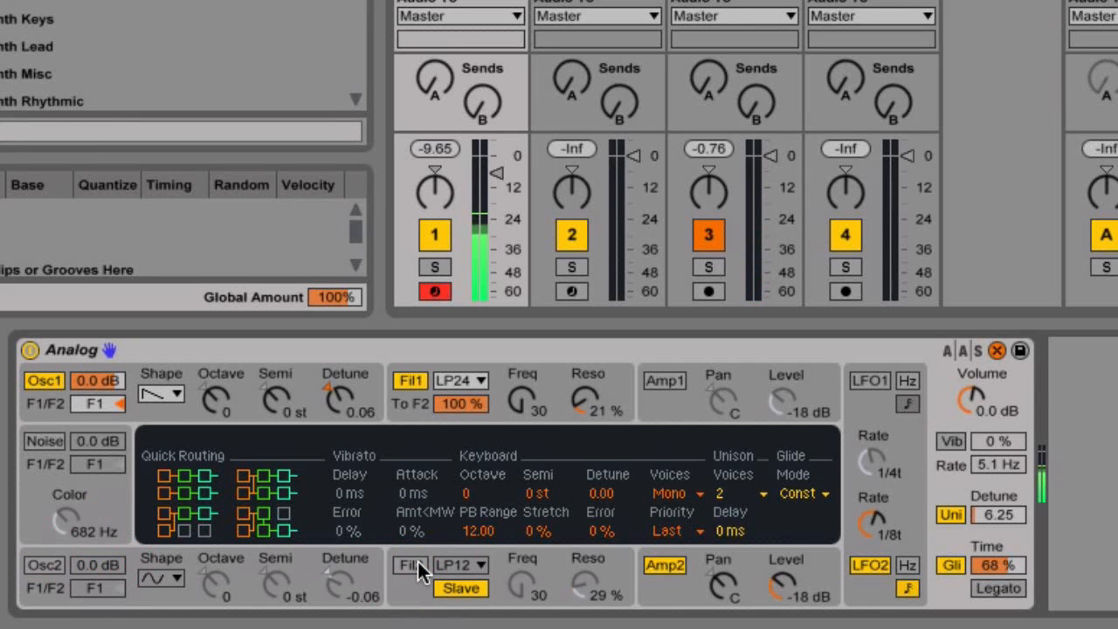
left_click_drag(984, 566, 983, 515)
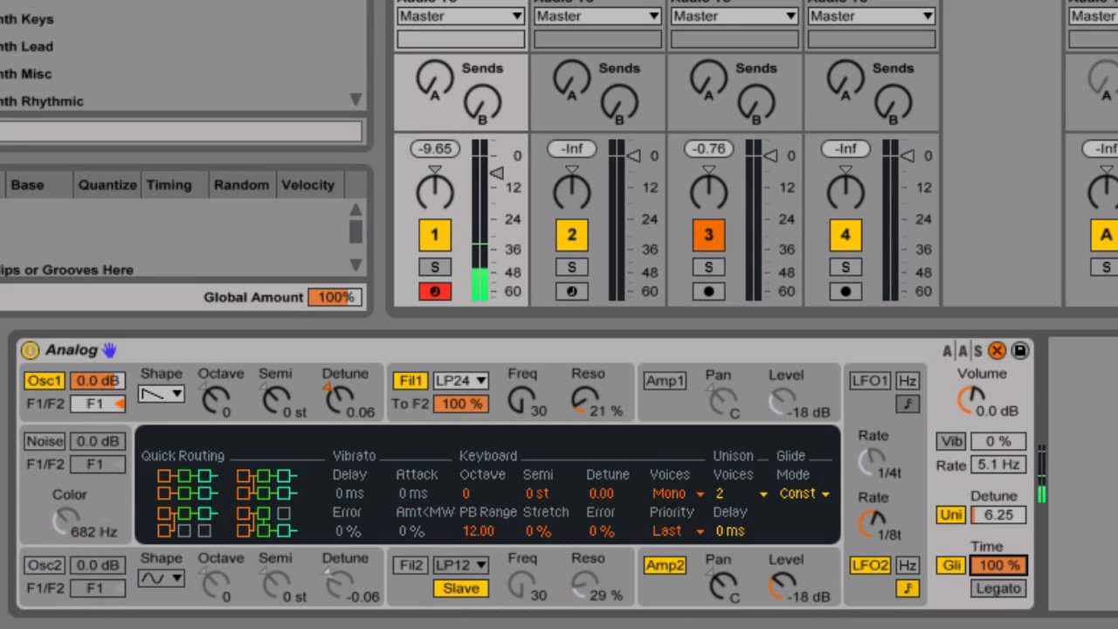
left_click_drag(981, 565, 981, 581)
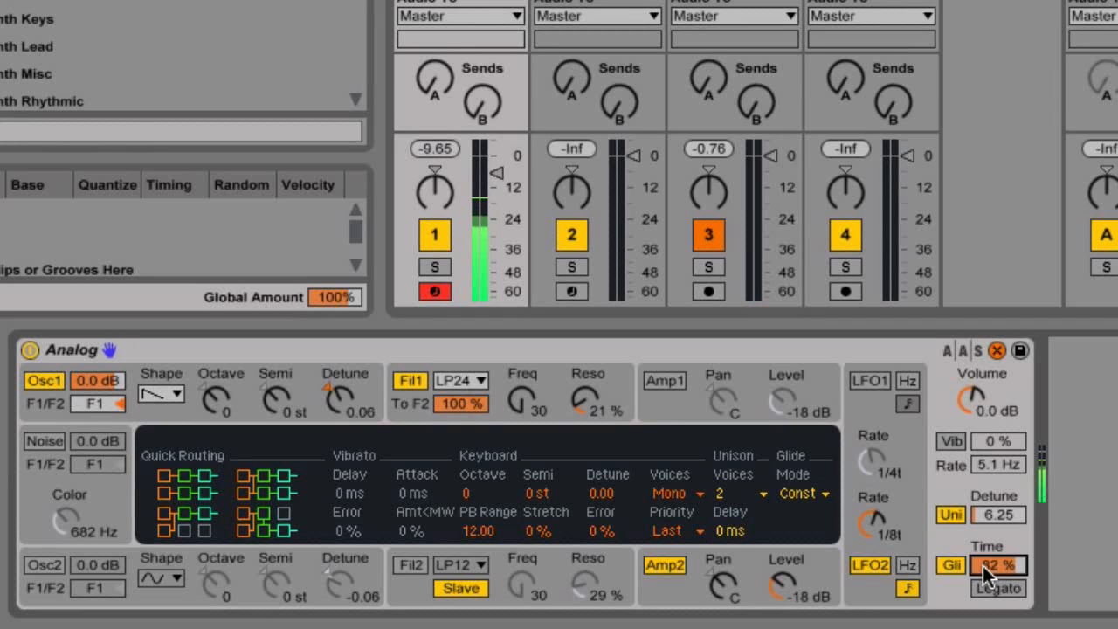
left_click_drag(983, 566, 982, 591)
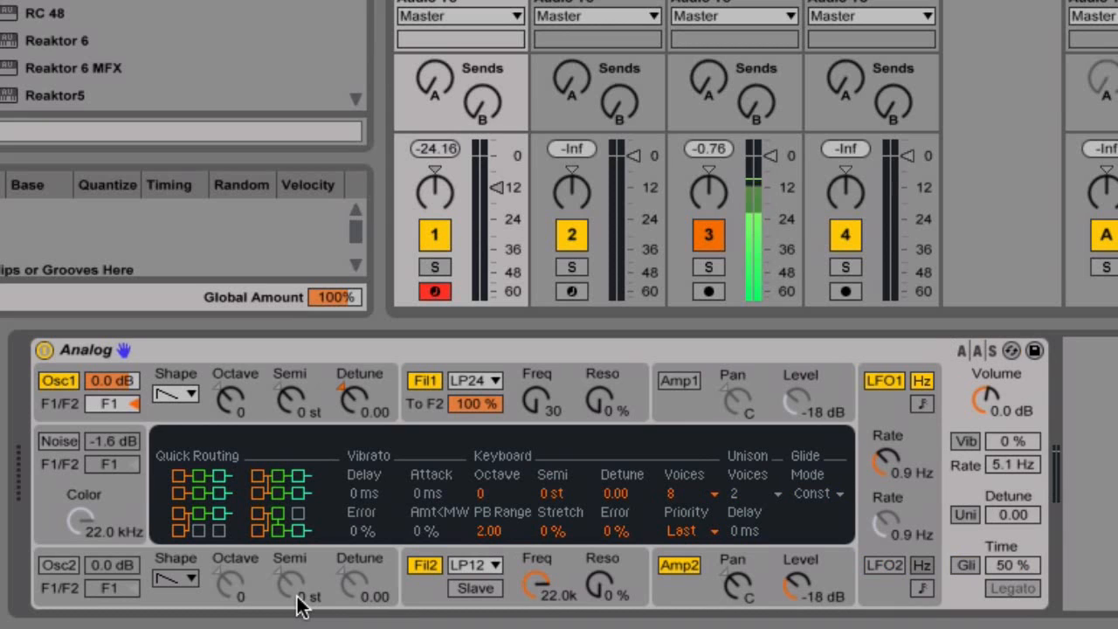
Apply a single-filter Quick Routing preset and switch oscillator 2 on.
left_click(193, 533)
left_click(56, 566)
left_click(59, 566)
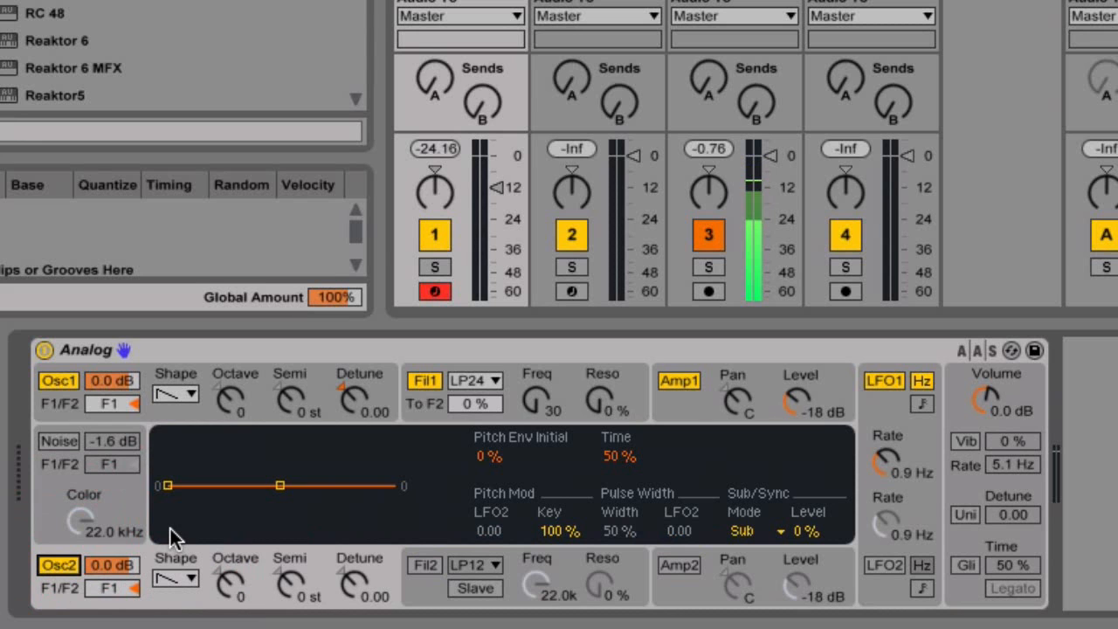
Make oscillator 1 a sine wave at octave -1 and switch Osc2 back off.
left_click(159, 406)
left_click(185, 397)
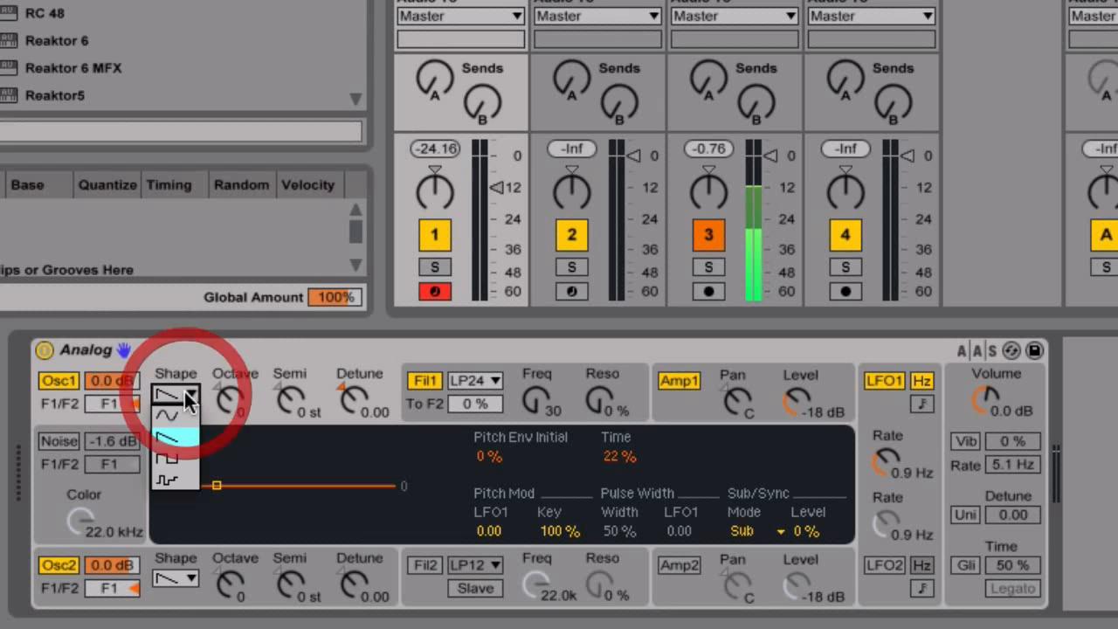
left_click(180, 408)
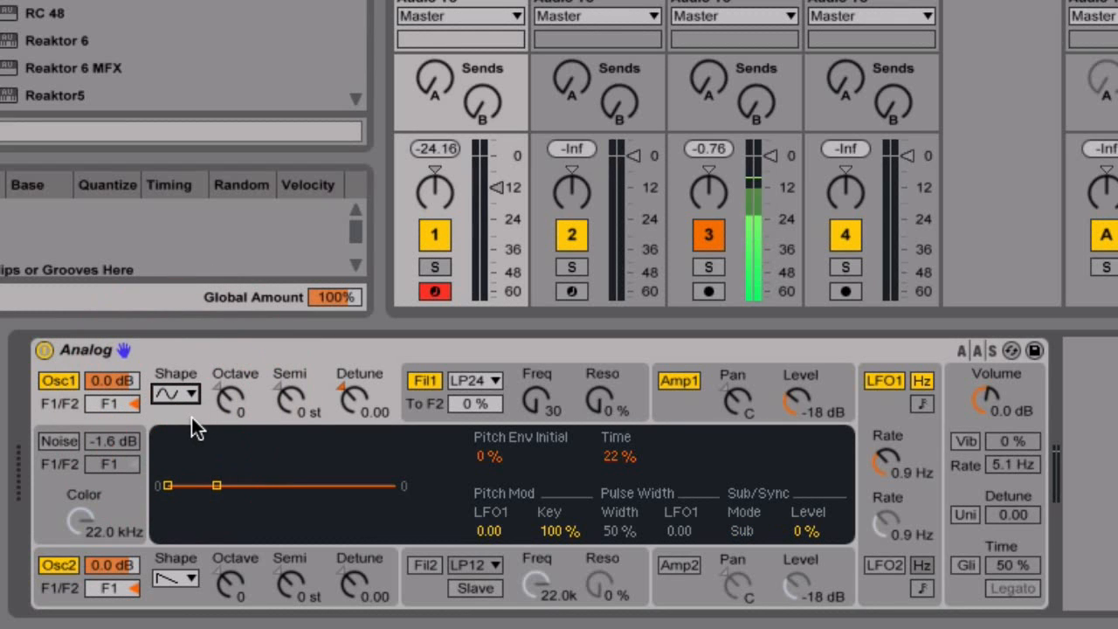
left_click(225, 406)
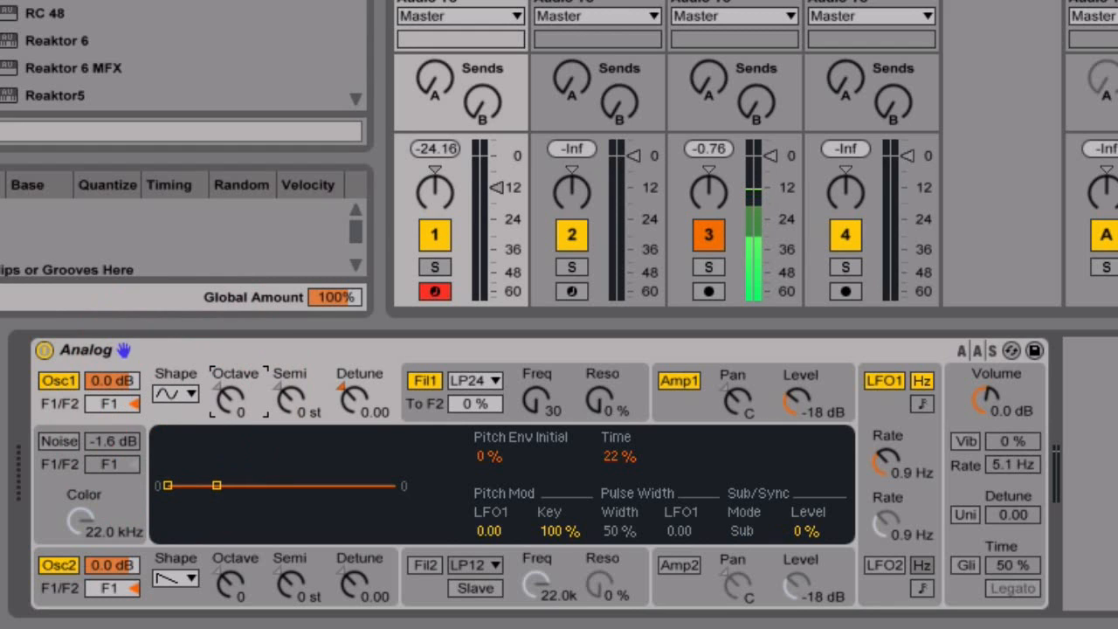
left_click_drag(229, 402, 228, 416)
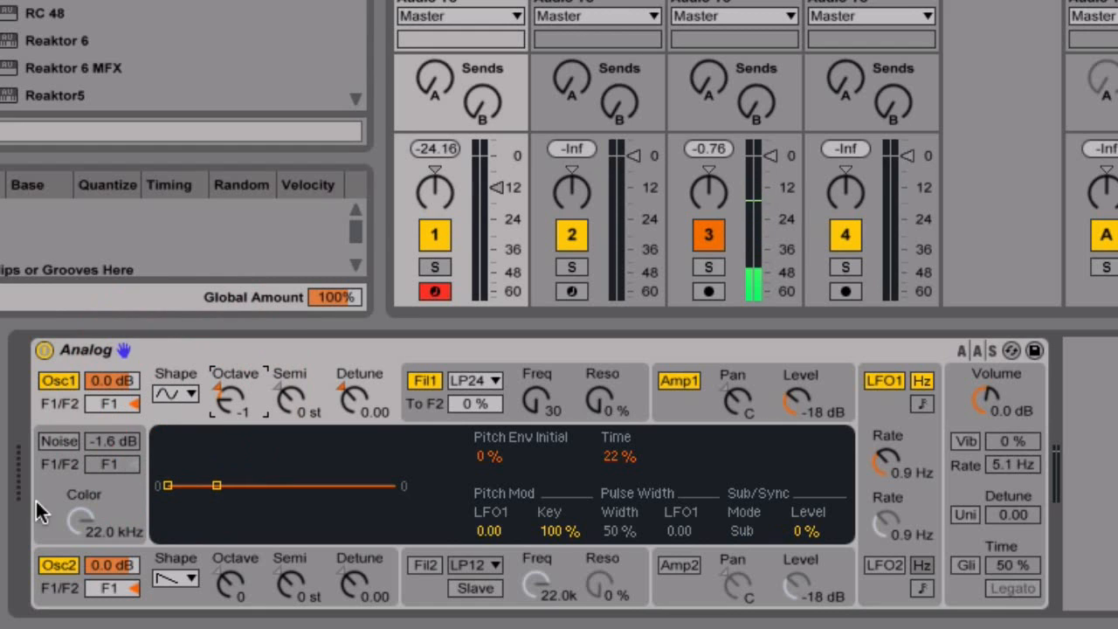
left_click(59, 565)
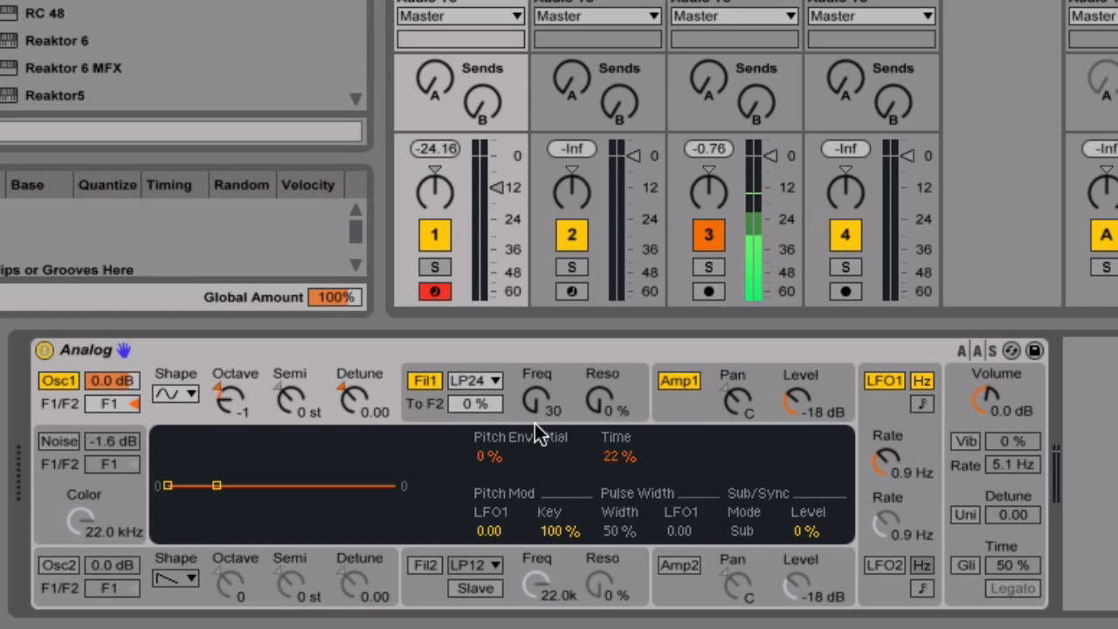
Raise Filter 1's envelope frequency modulation and lengthen its envelope decay to 1.11 s.
left_click(573, 393)
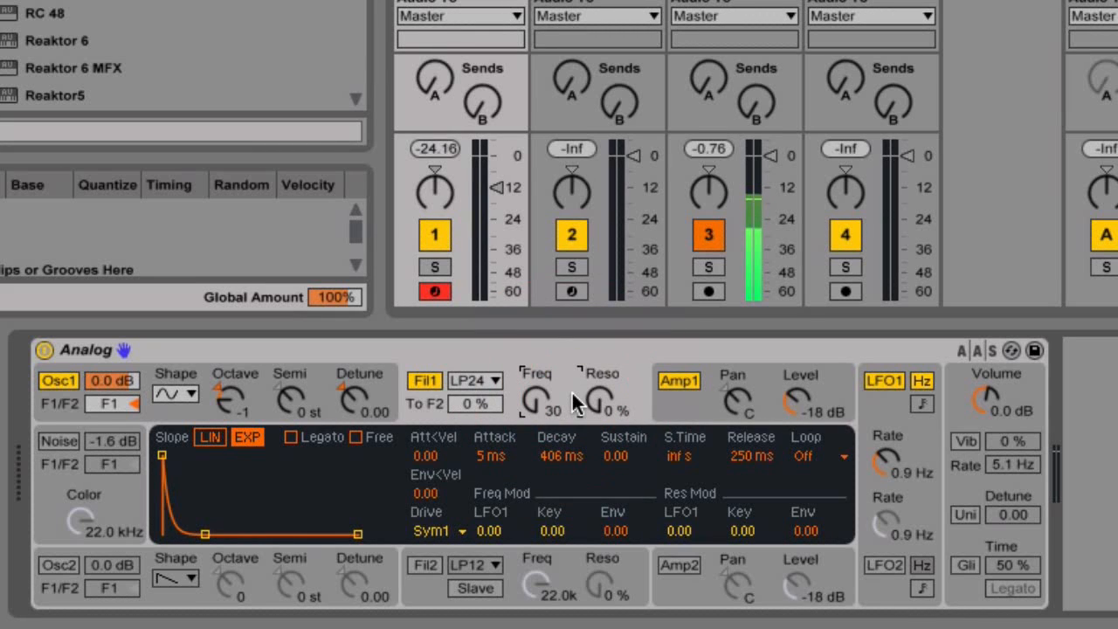
left_click(615, 531)
left_click_drag(615, 531, 615, 476)
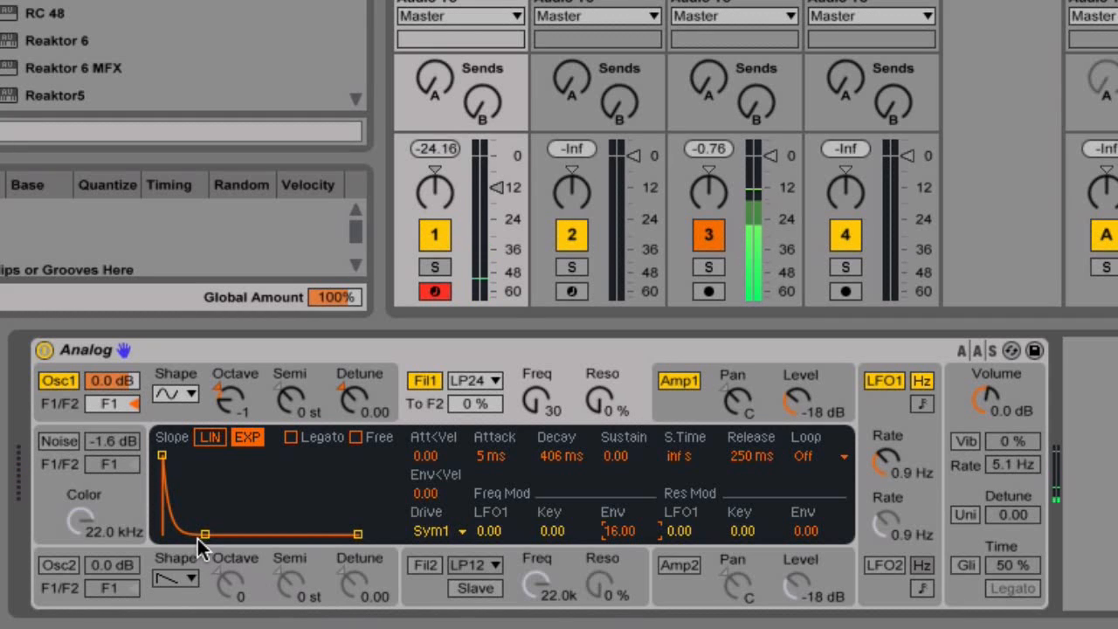
left_click_drag(209, 534, 215, 534)
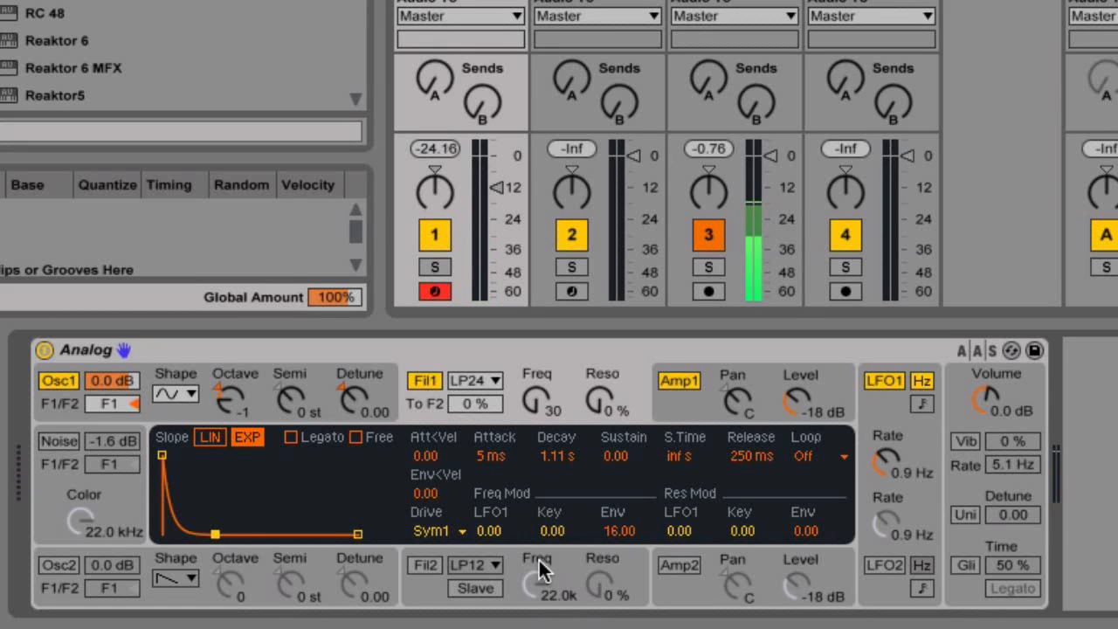
Give oscillator 1 a pitch envelope of 79% start and 15% time, and nudge track 1 volume up.
left_click(169, 411)
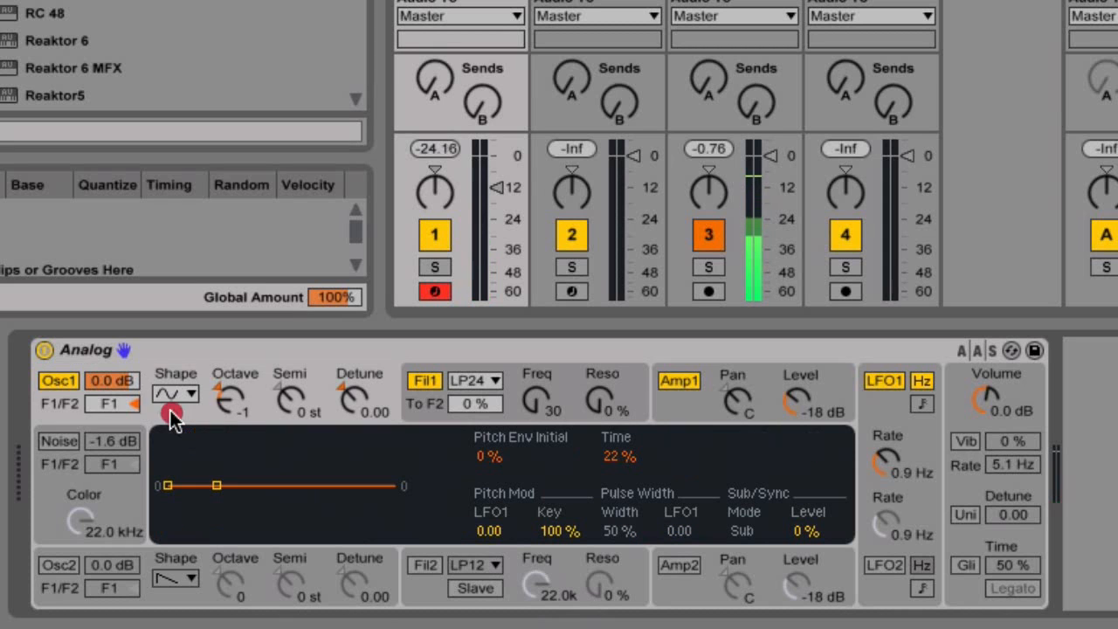
left_click_drag(166, 486, 167, 446)
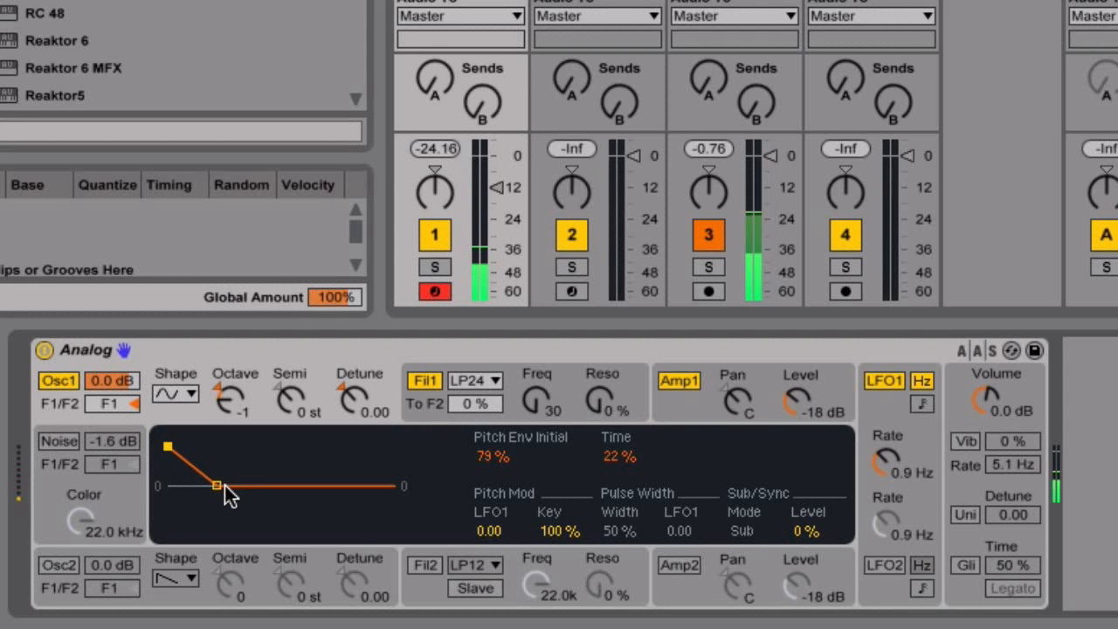
mouse_move(217, 486)
left_mouse_down()
mouse_move(186, 485)
mouse_move(202, 485)
left_mouse_up()
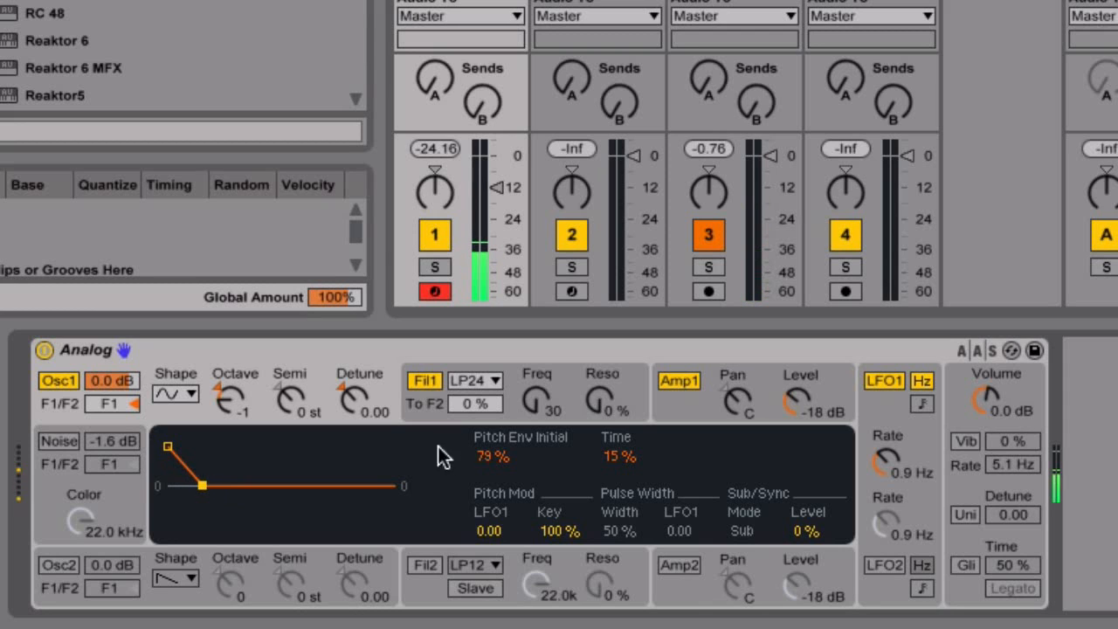
left_click_drag(495, 187, 495, 175)
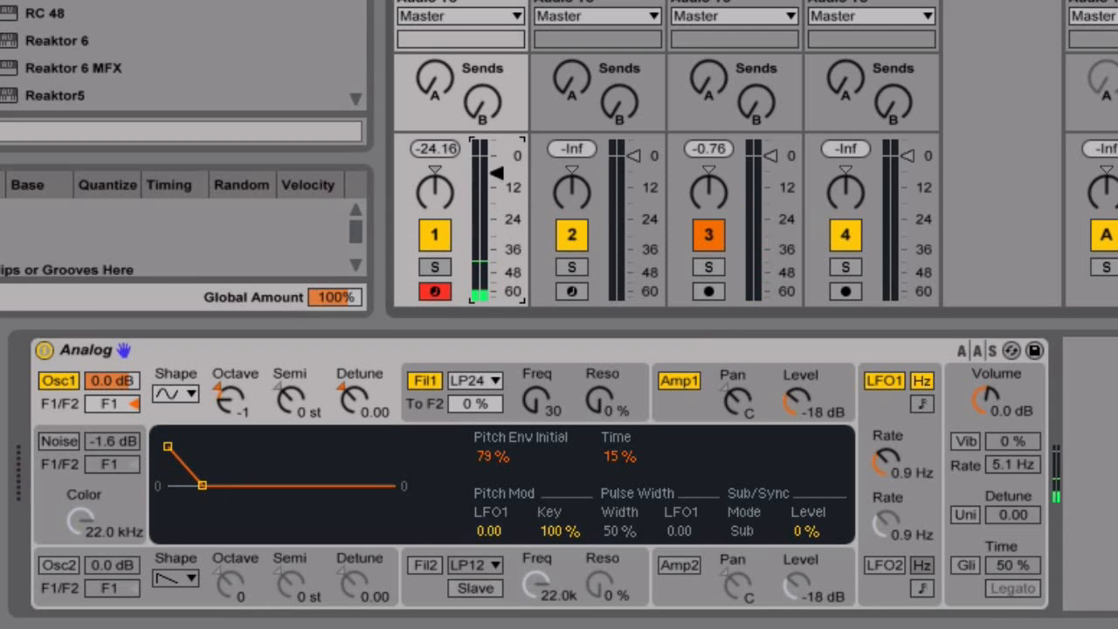
Set Filter 1 resonance to 21% and decay to 835 ms, then try oscillator 1 an octave lower.
left_click(425, 390)
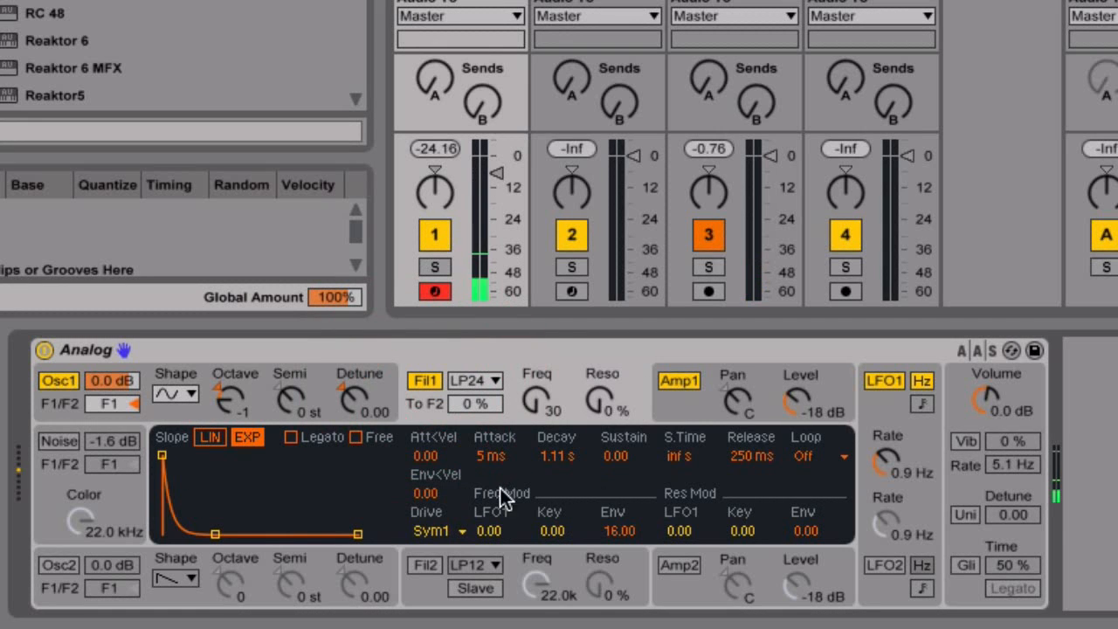
left_click_drag(603, 392, 602, 367)
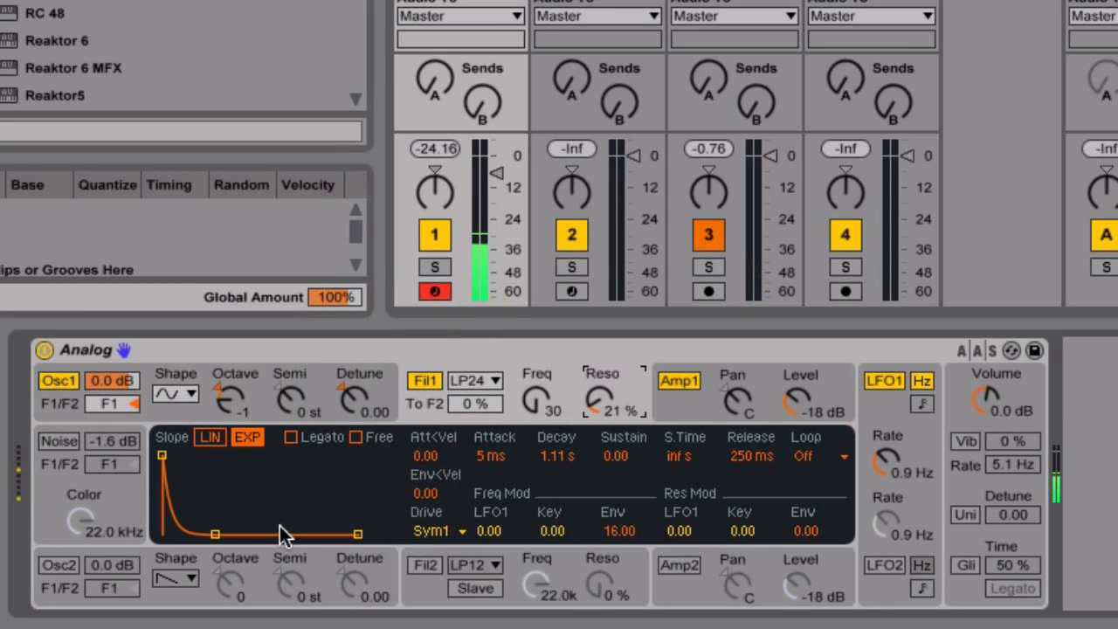
left_click_drag(211, 537, 204, 535)
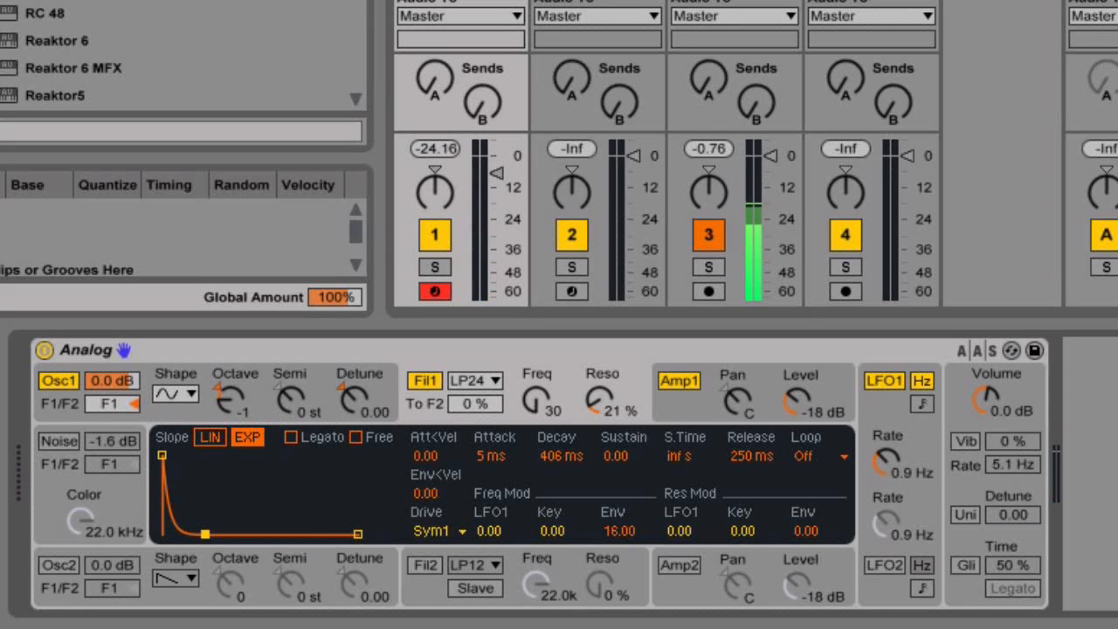
left_click_drag(205, 534, 212, 534)
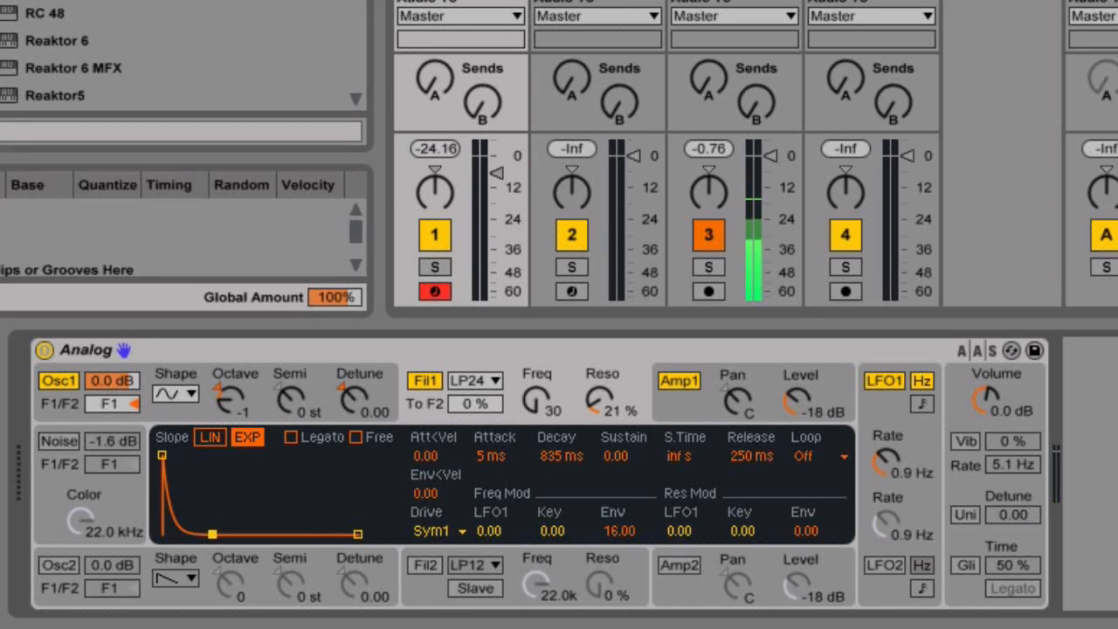
left_click(229, 398)
left_click_drag(229, 399, 229, 410)
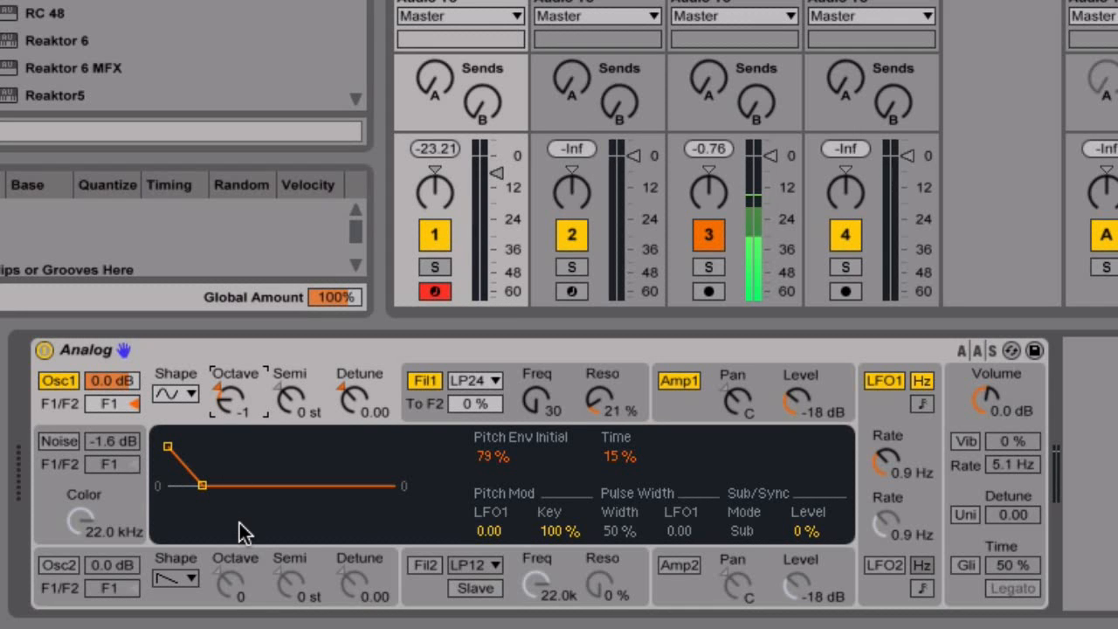
Shorten Filter 1 decay to 227 ms, set Osc1 to octave -2 and its pitch envelope to 76%/17%.
left_click(421, 411)
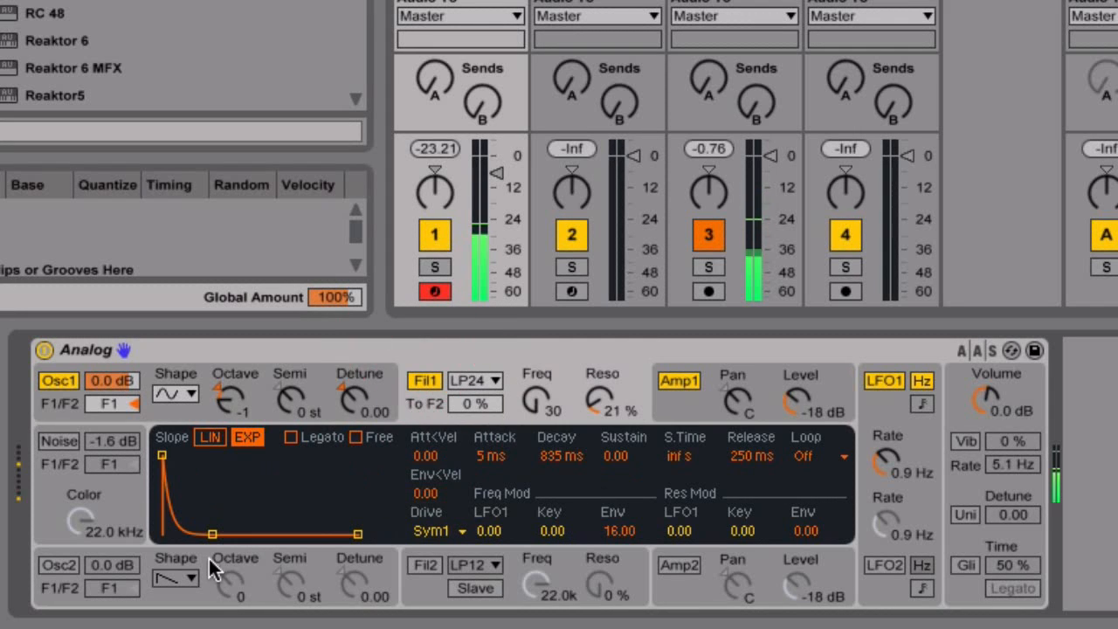
left_click_drag(202, 534, 199, 533)
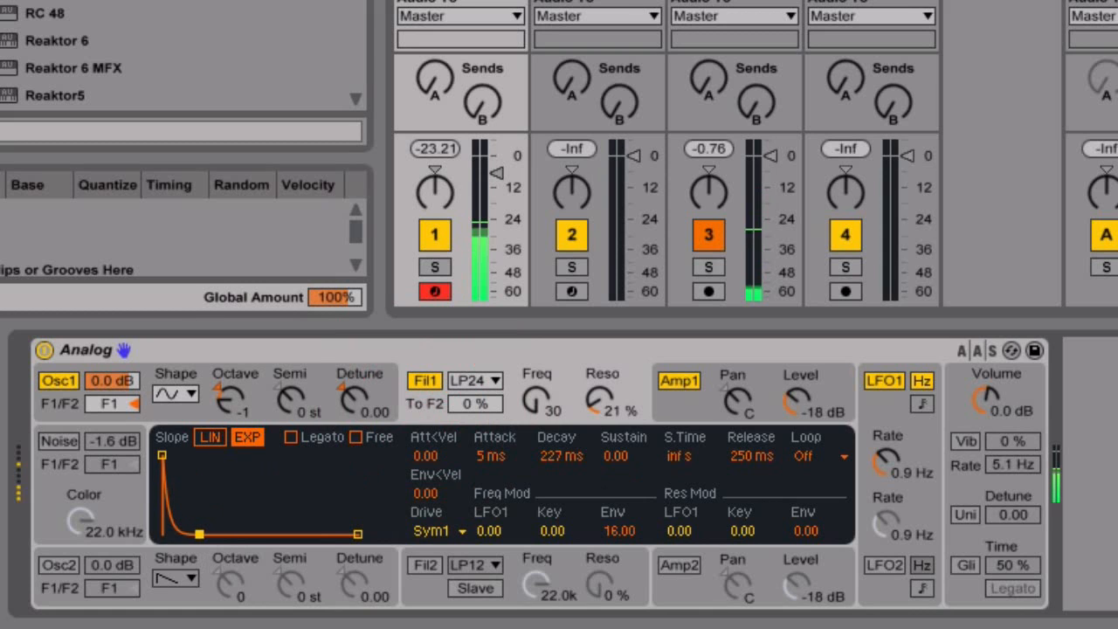
left_click_drag(239, 420, 229, 406)
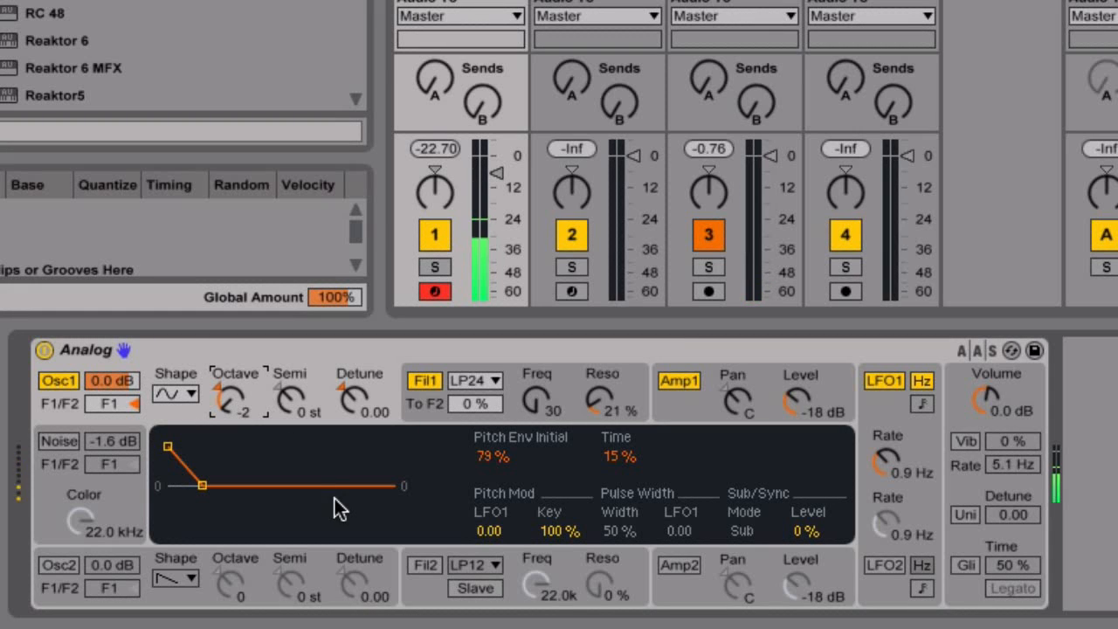
left_click_drag(199, 489, 205, 486)
mouse_move(167, 446)
left_mouse_down()
mouse_move(167, 434)
mouse_move(167, 449)
left_mouse_up()
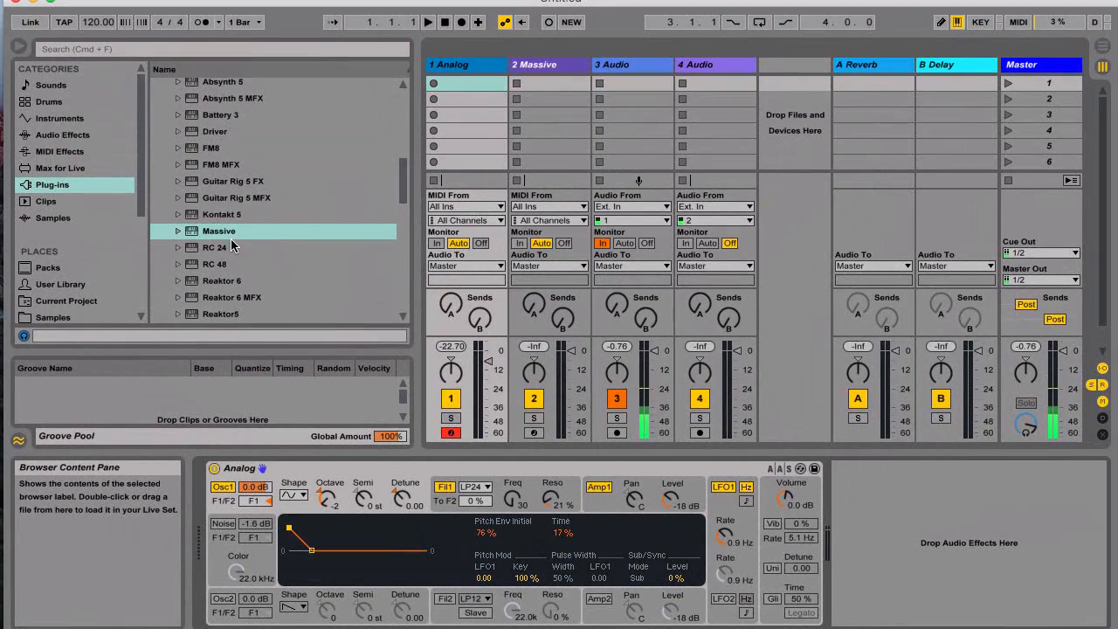
Drop a Saturator from Audio Effects after Analog and raise its Drive to 10.9 dB.
left_click(60, 134)
scroll(225, 220, "down", 5)
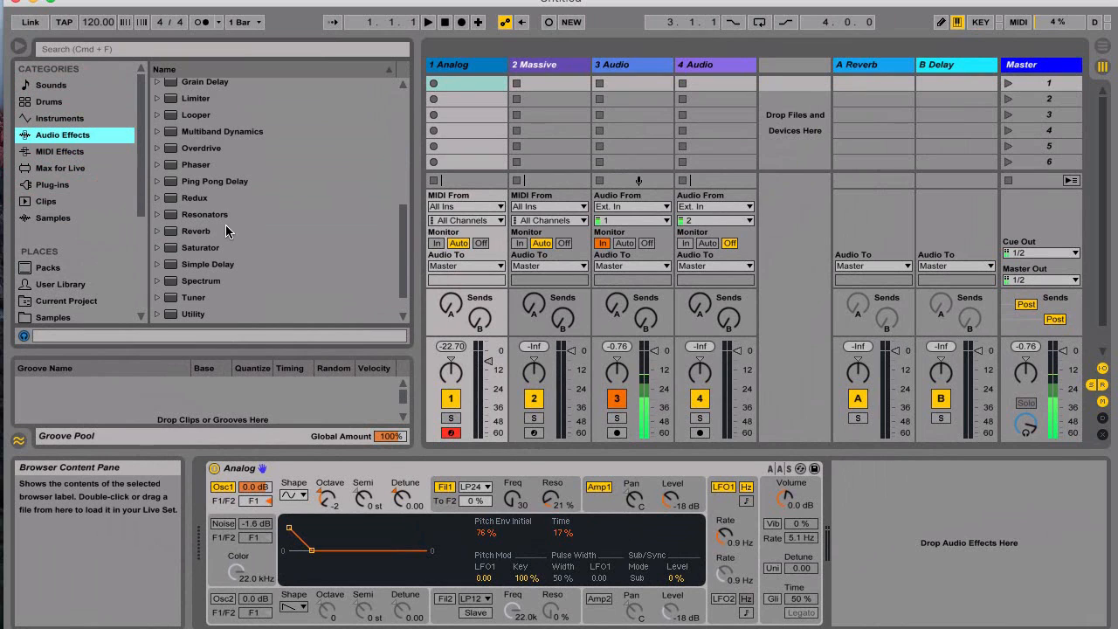
left_click_drag(208, 249, 874, 517)
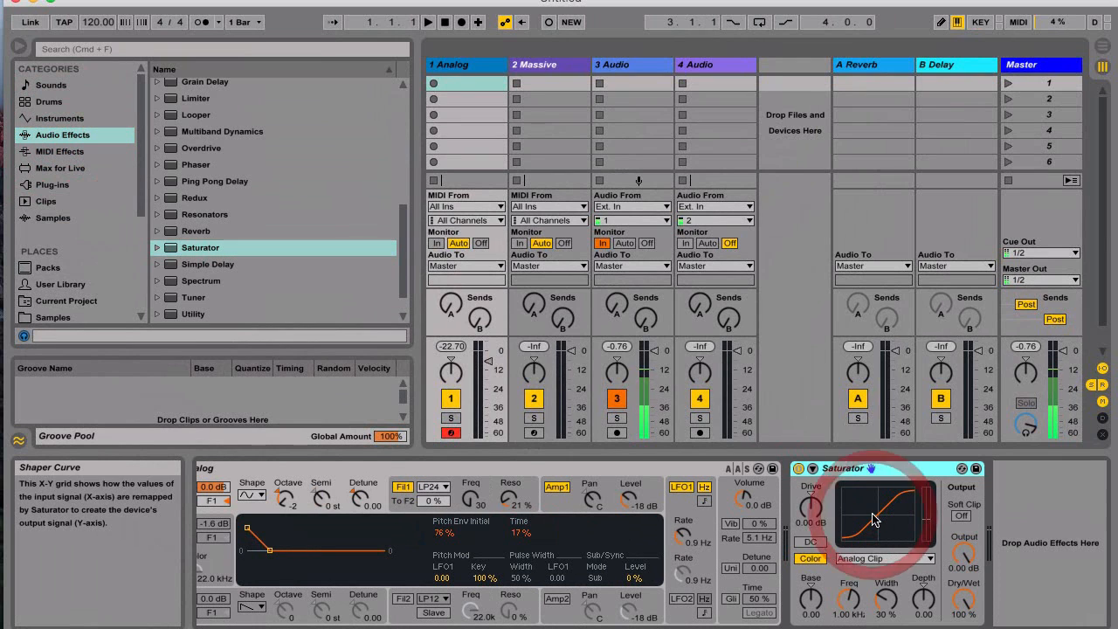
left_click(819, 525)
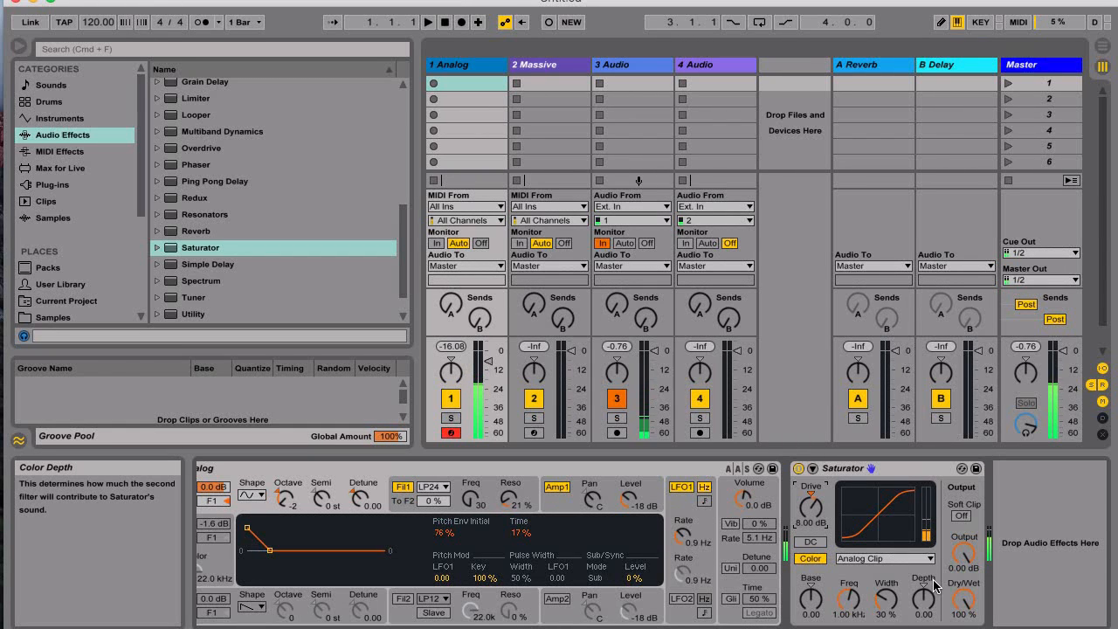
left_click(799, 509)
left_click_drag(809, 509, 809, 518)
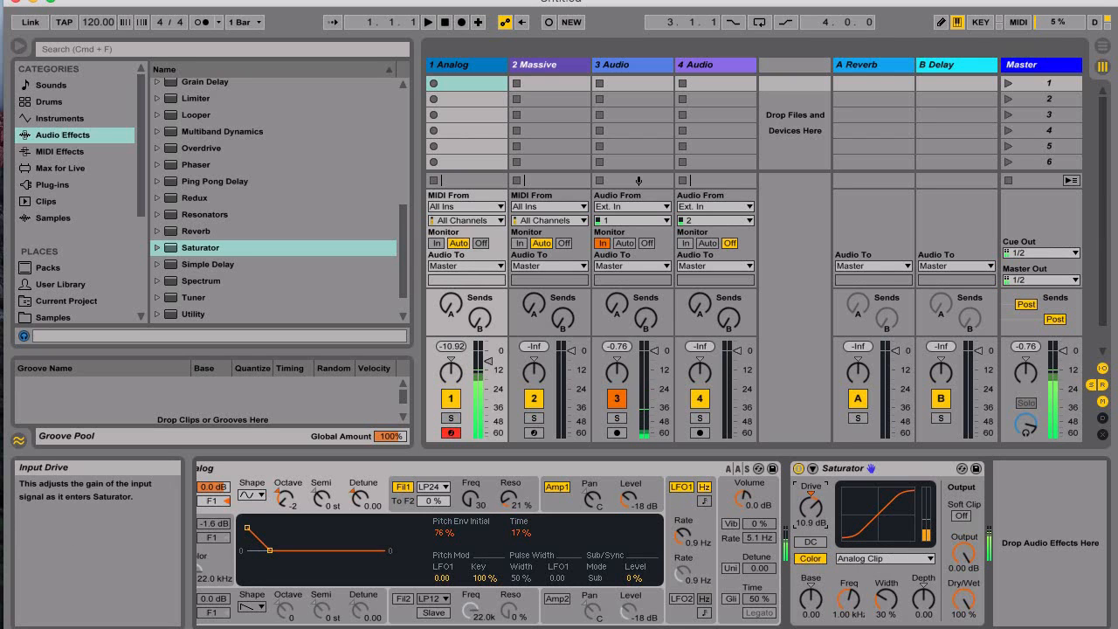
scroll(231, 207, "up", 2)
scroll(230, 203, "up", 17)
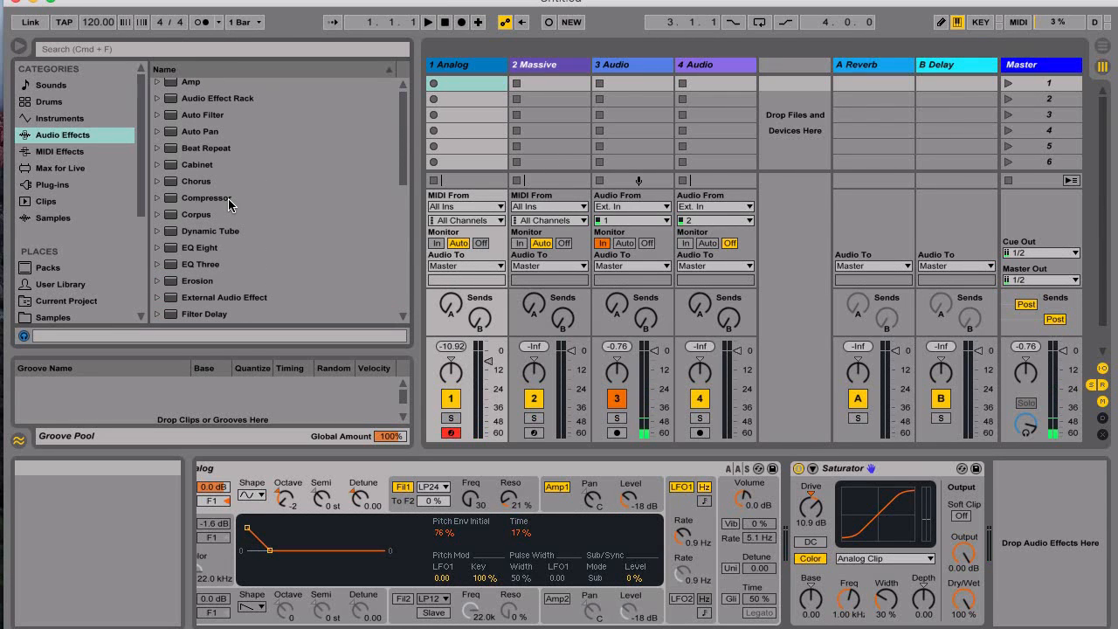
Add a Compressor after the Saturator, then delete both Saturator and Compressor, leaving only Analog.
left_click_drag(230, 203, 977, 546)
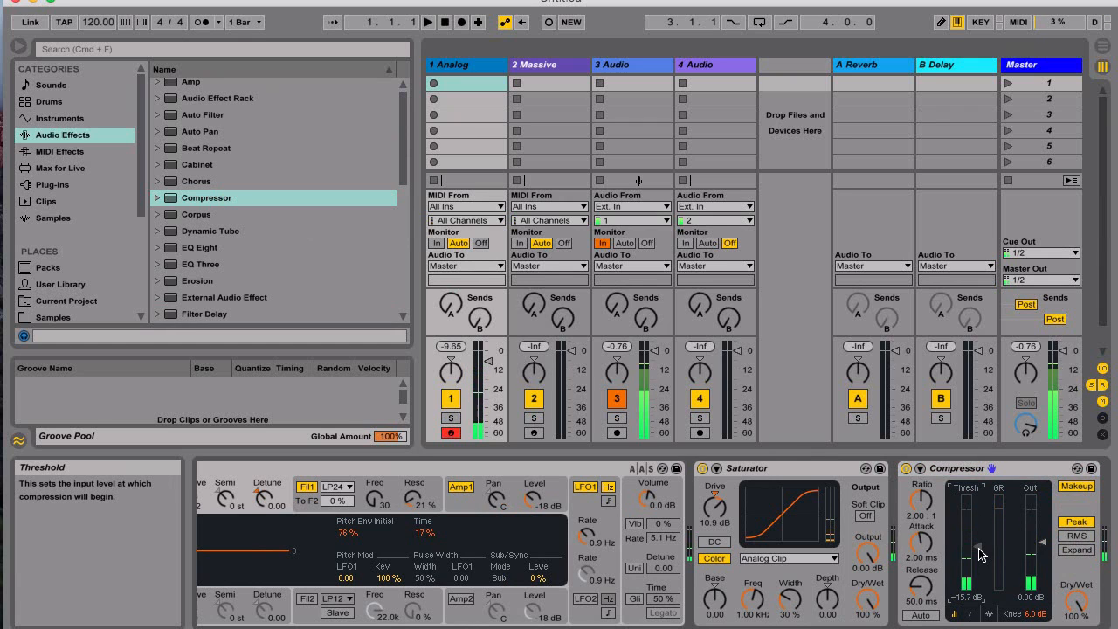
left_click(400, 469)
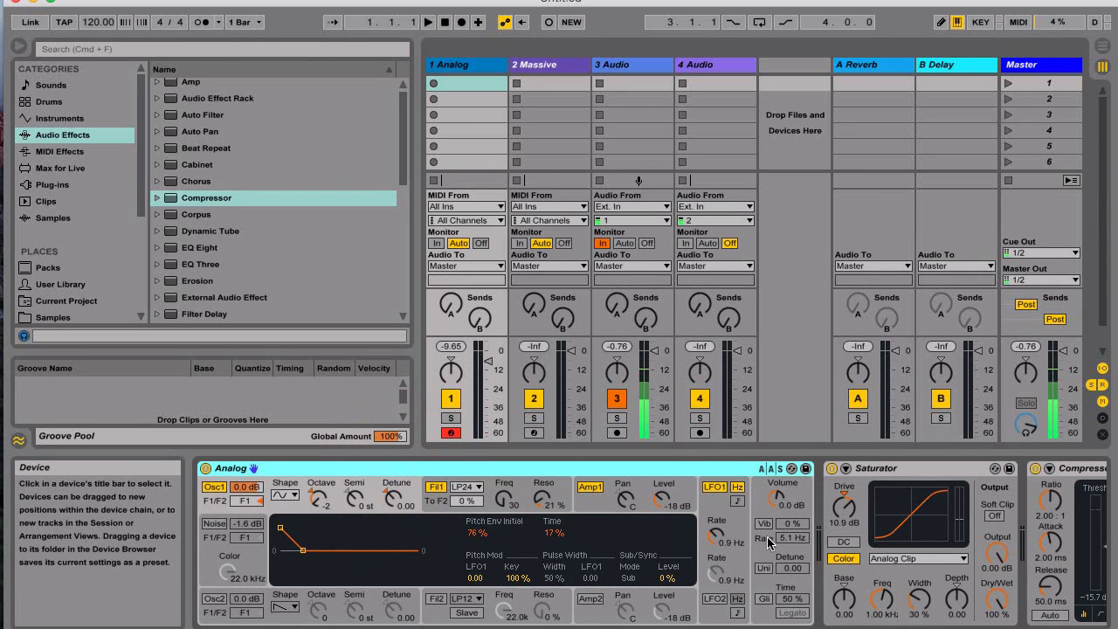
left_click(909, 475)
key("Delete")
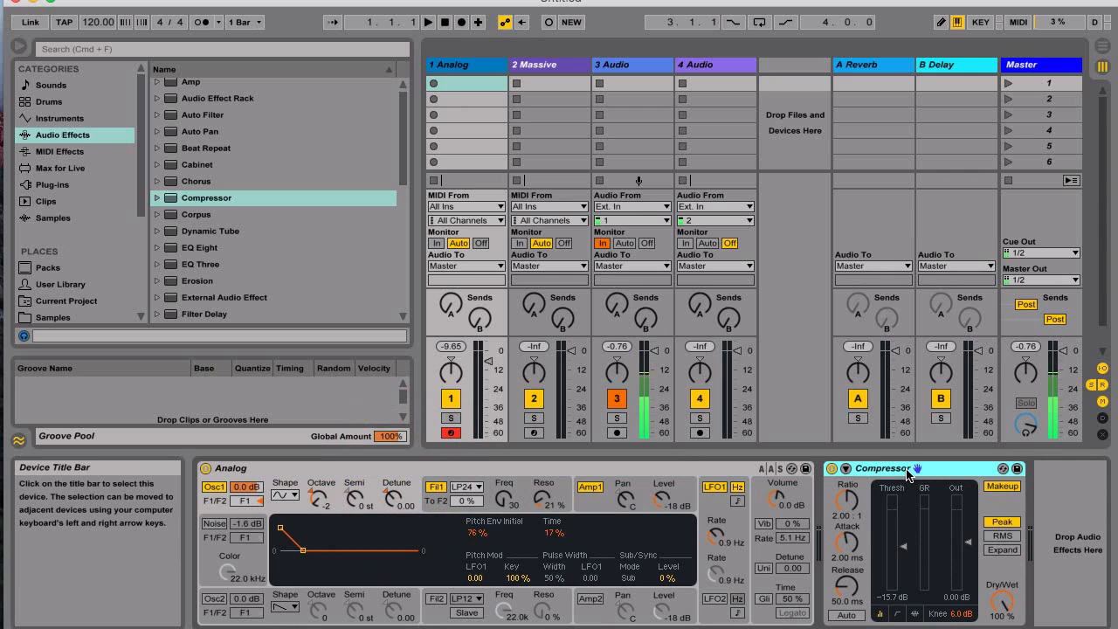
key("Delete")
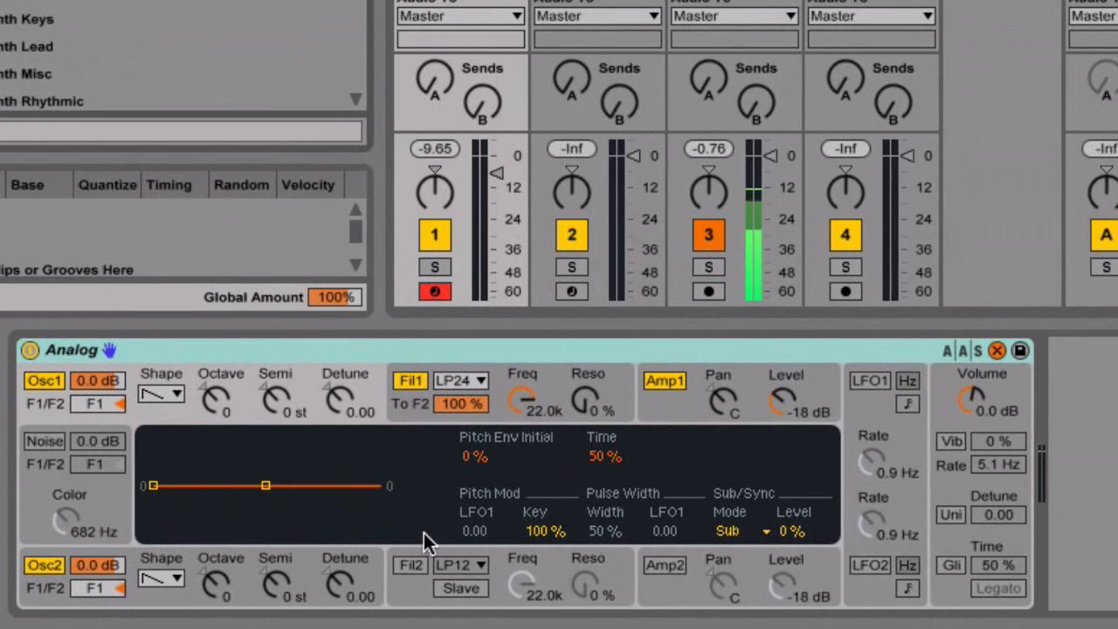
Pick a Quick Routing that sends the oscillators through Filter 2 and Amp 2.
left_click(947, 413)
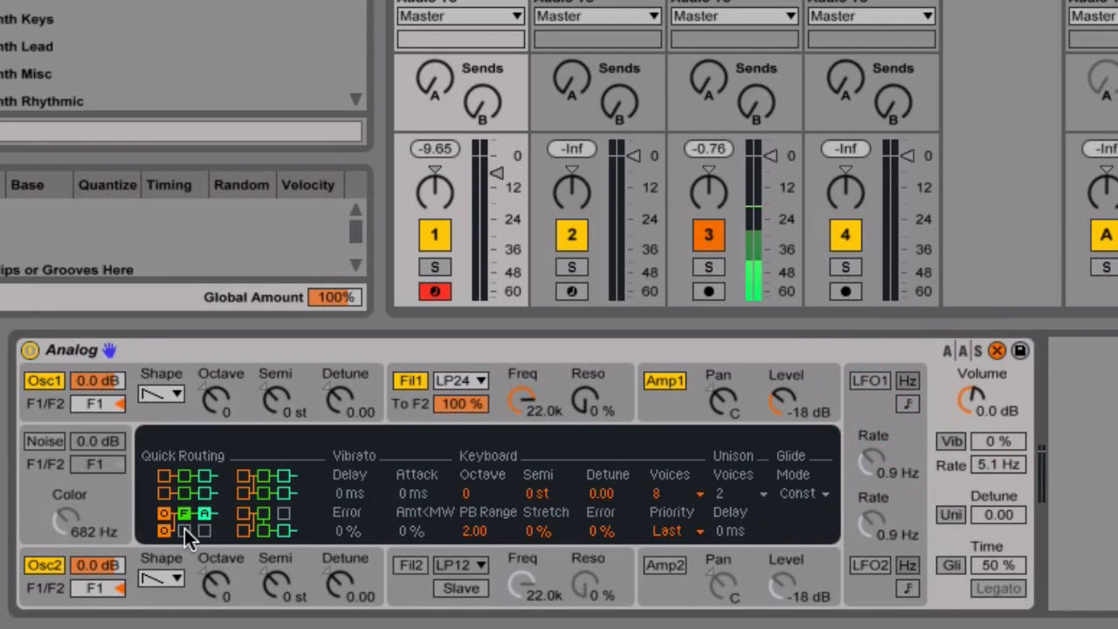
left_click(244, 526)
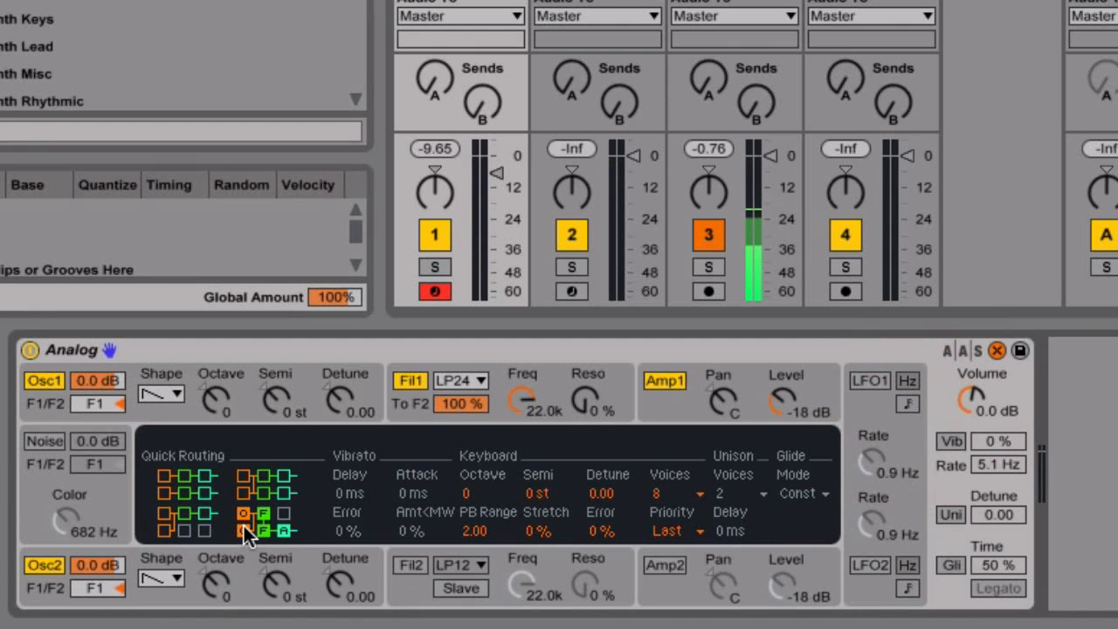
left_click(243, 526)
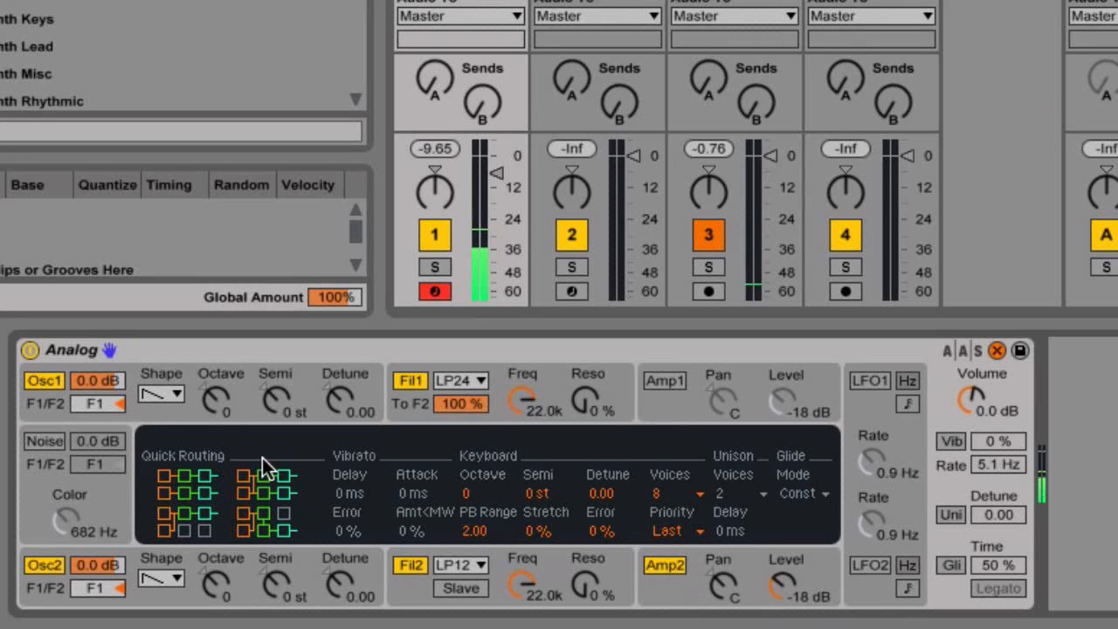
Set both oscillators to octave -1 and detune them 0.06 and -0.06.
left_click(216, 400)
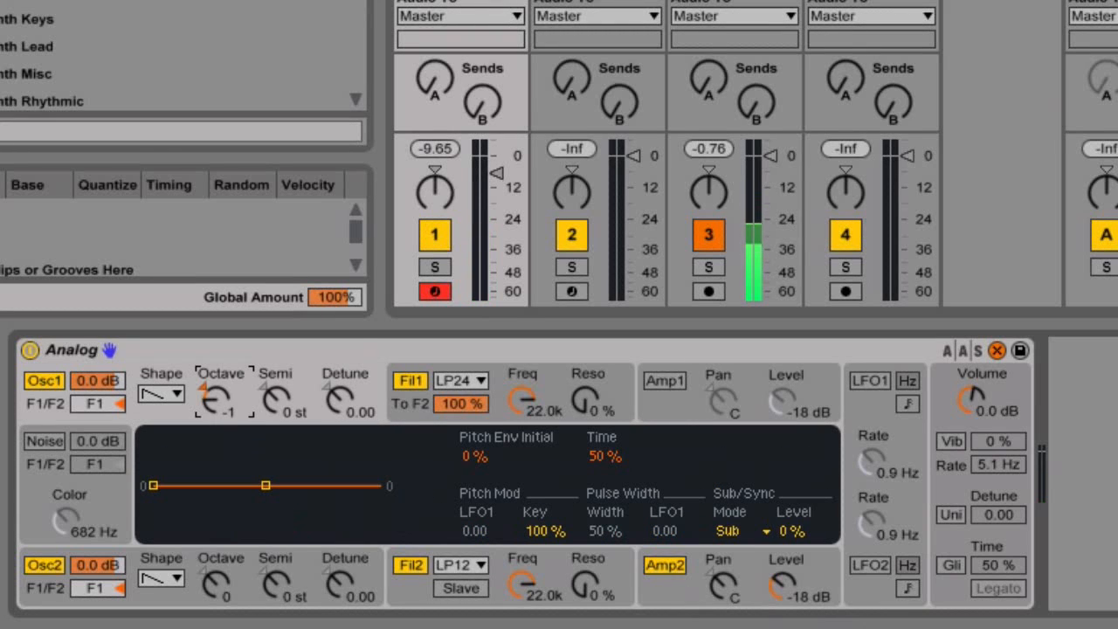
left_click(214, 584)
left_click_drag(214, 584, 214, 594)
left_click(341, 402)
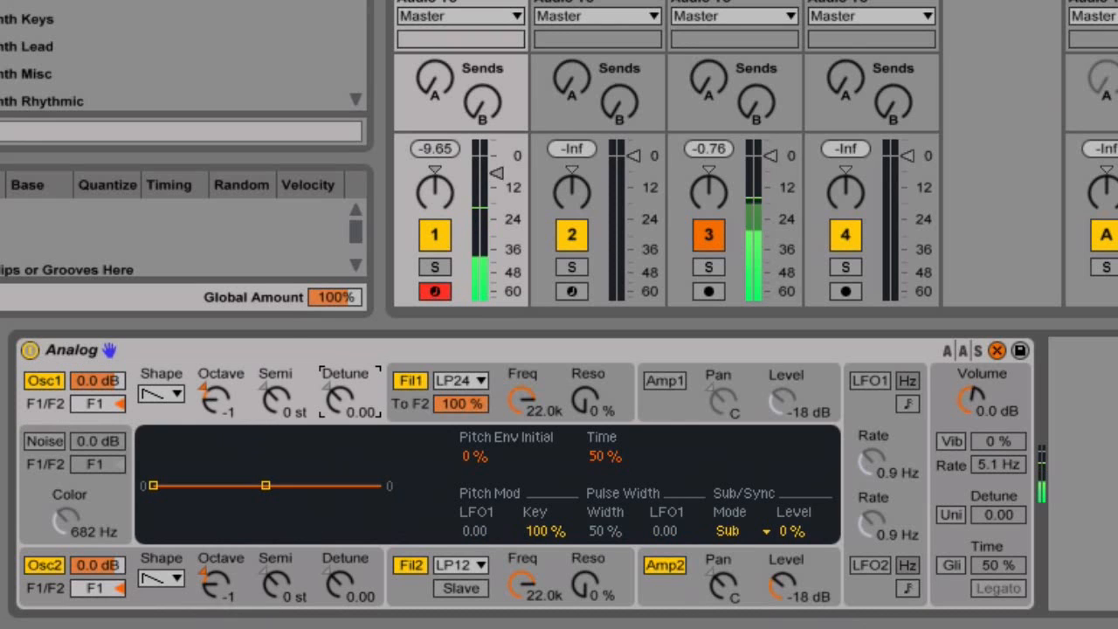
left_click_drag(342, 401, 341, 397)
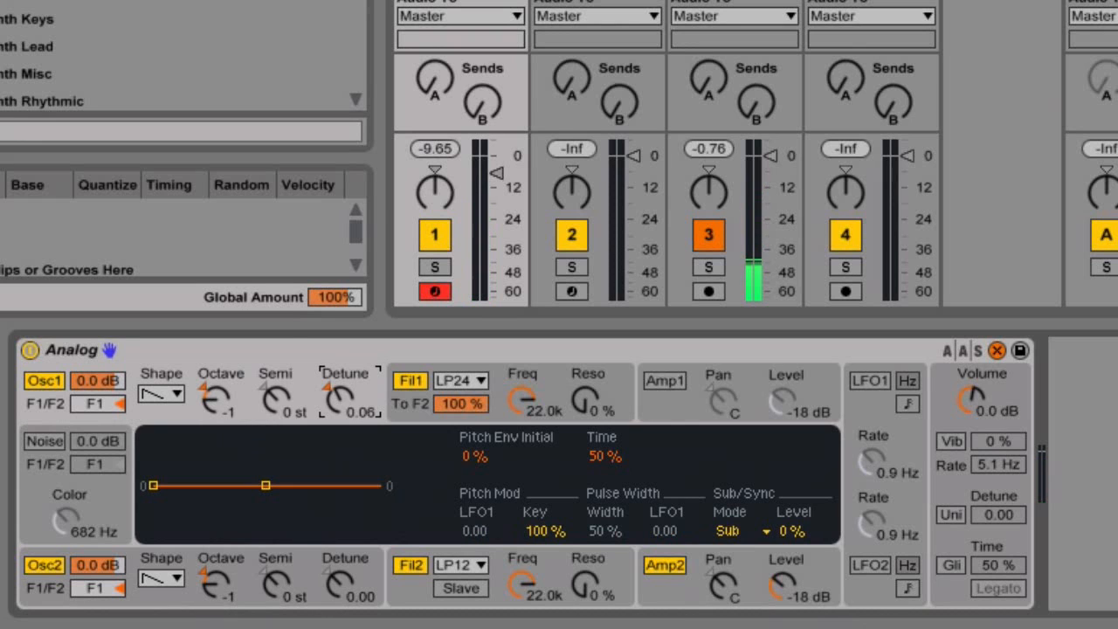
left_click_drag(341, 585, 341, 587)
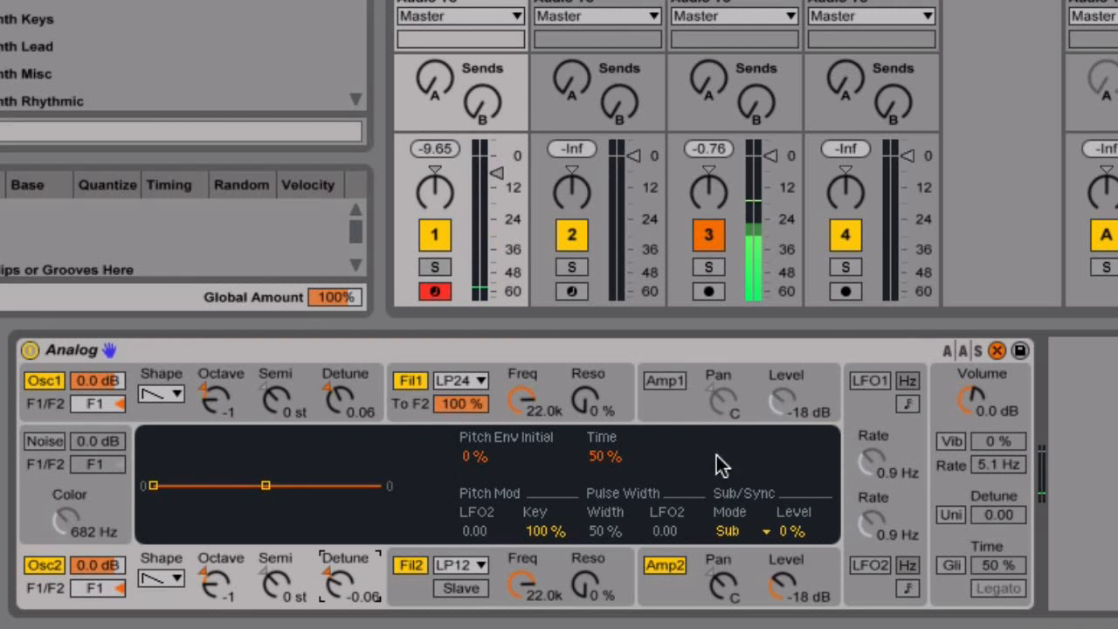
Set Filter 1 to 30 with envelope sustain 0, decay 2.65 s, amount 11.59, resonance 21%; Filter 2 to 576.
left_click(948, 406)
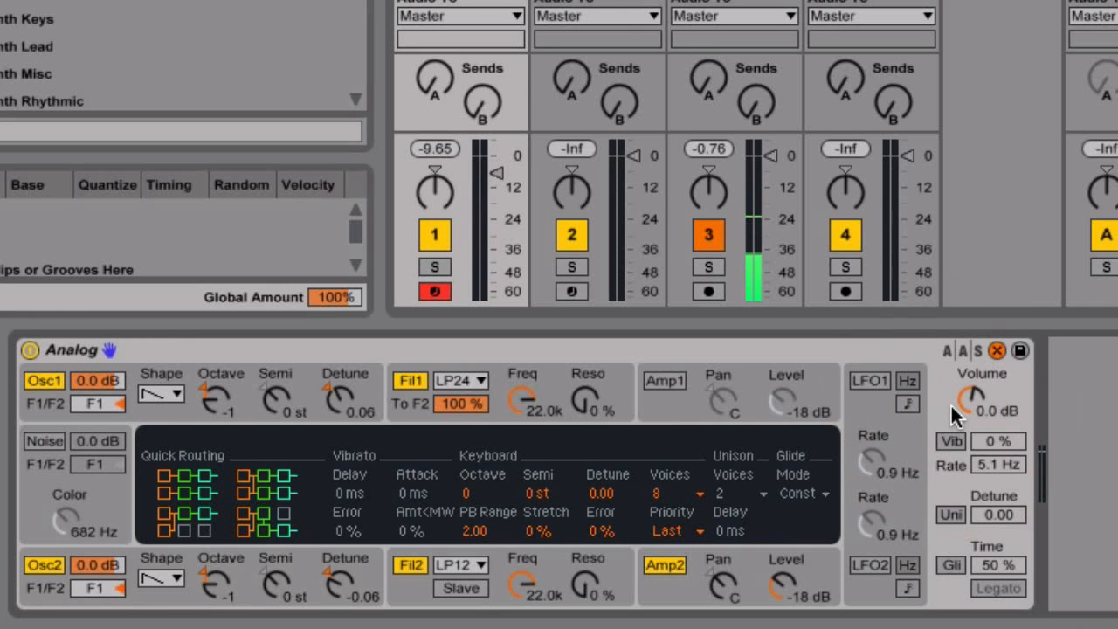
left_click(406, 410)
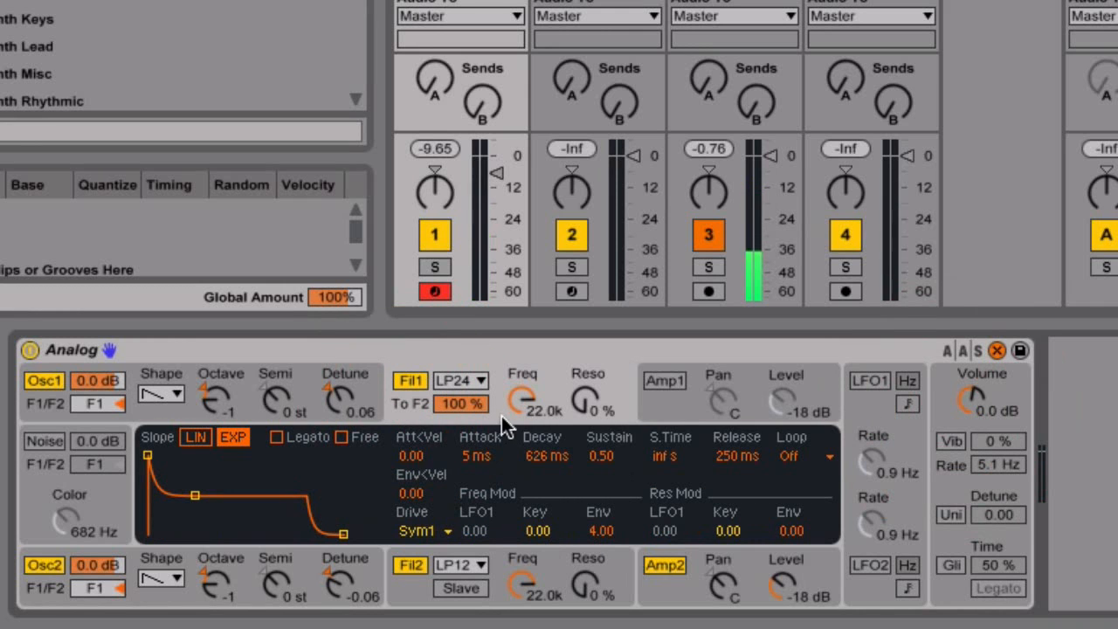
left_click_drag(524, 399, 524, 507)
left_click_drag(195, 496, 219, 534)
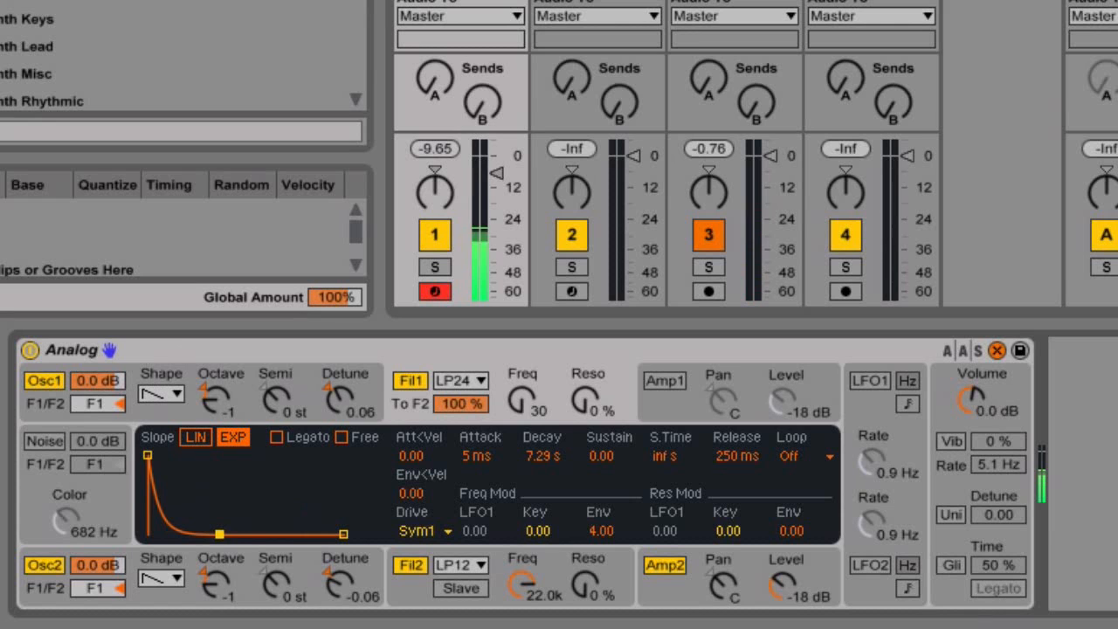
left_click_drag(605, 528, 606, 505)
left_click_drag(219, 535, 209, 534)
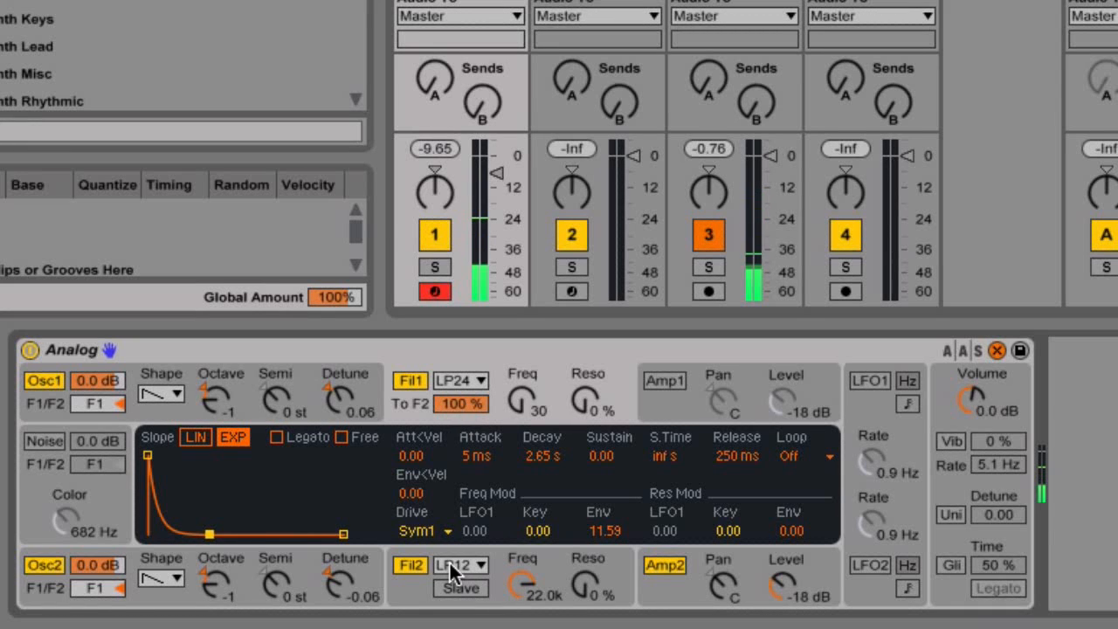
left_click_drag(522, 583, 522, 625)
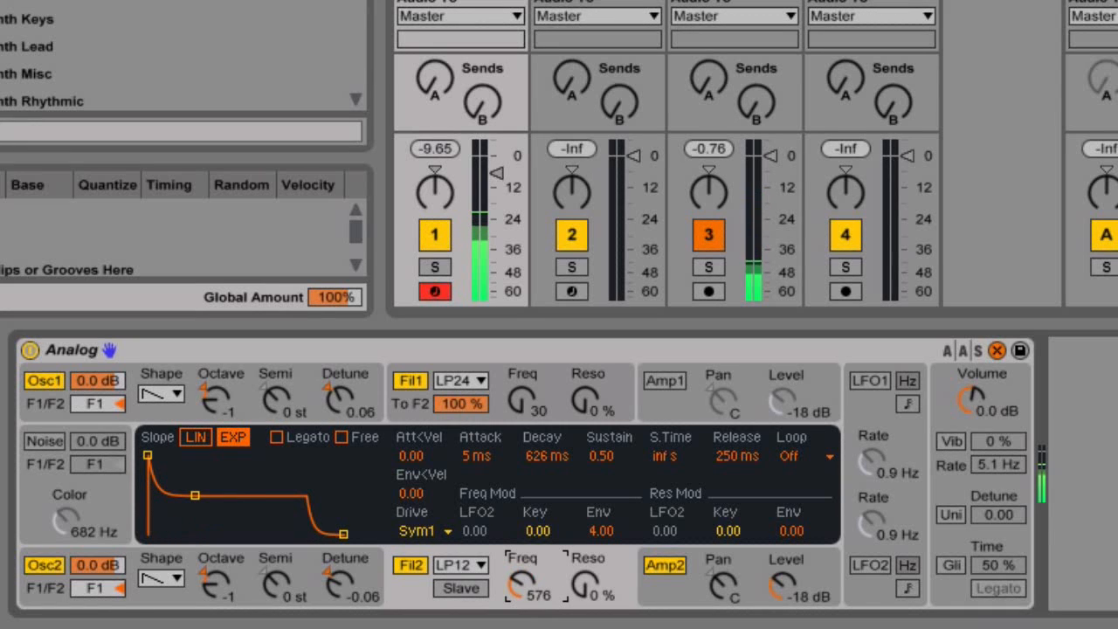
left_click_drag(583, 402, 584, 385)
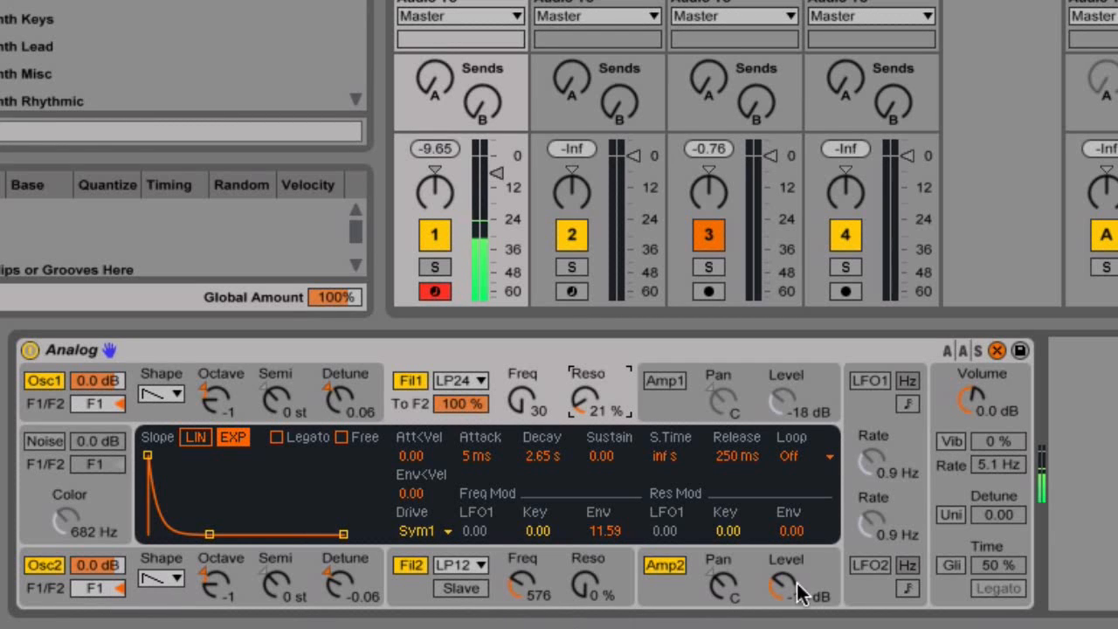
Enable unison with 6.25 detune, put both oscillators at octave -2, and make Osc2 a sine.
left_click(952, 513)
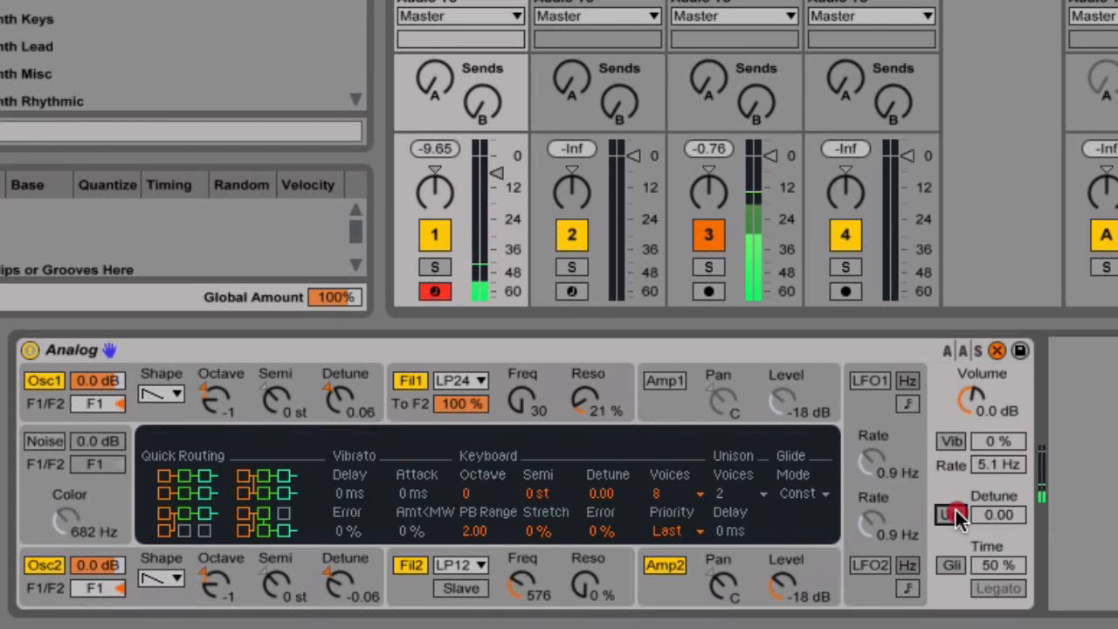
left_click_drag(999, 515, 998, 502)
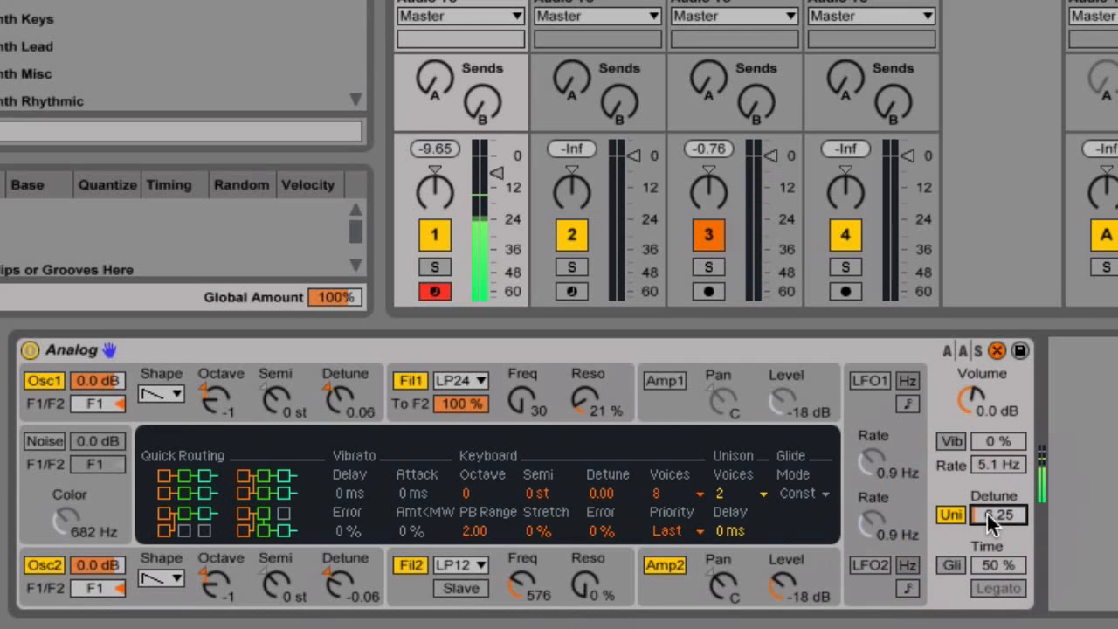
left_click_drag(206, 407, 205, 428)
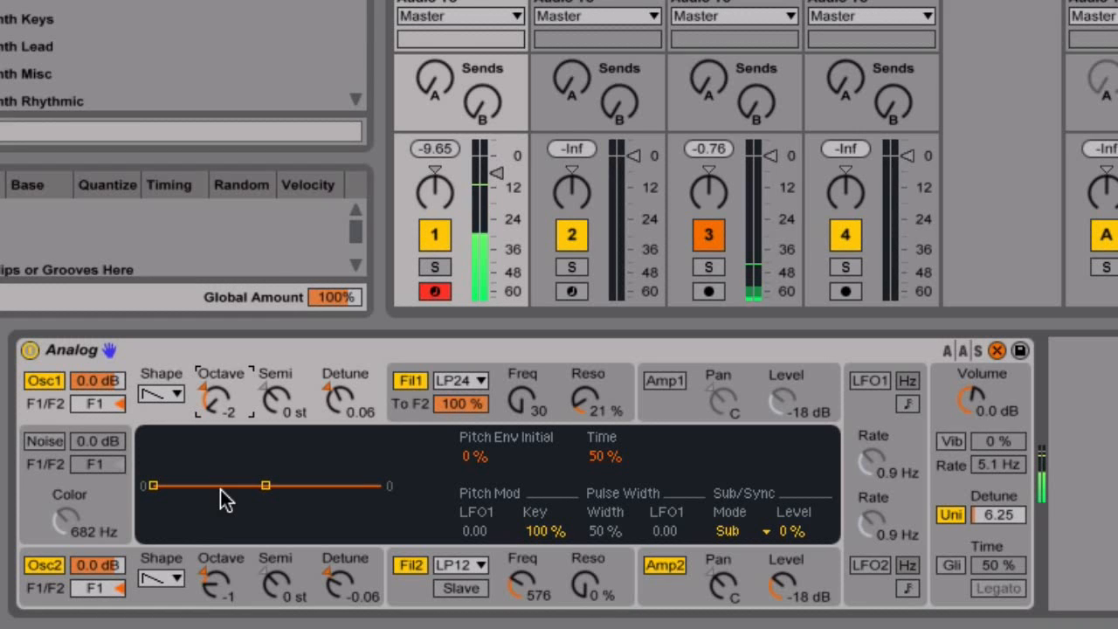
left_click(169, 582)
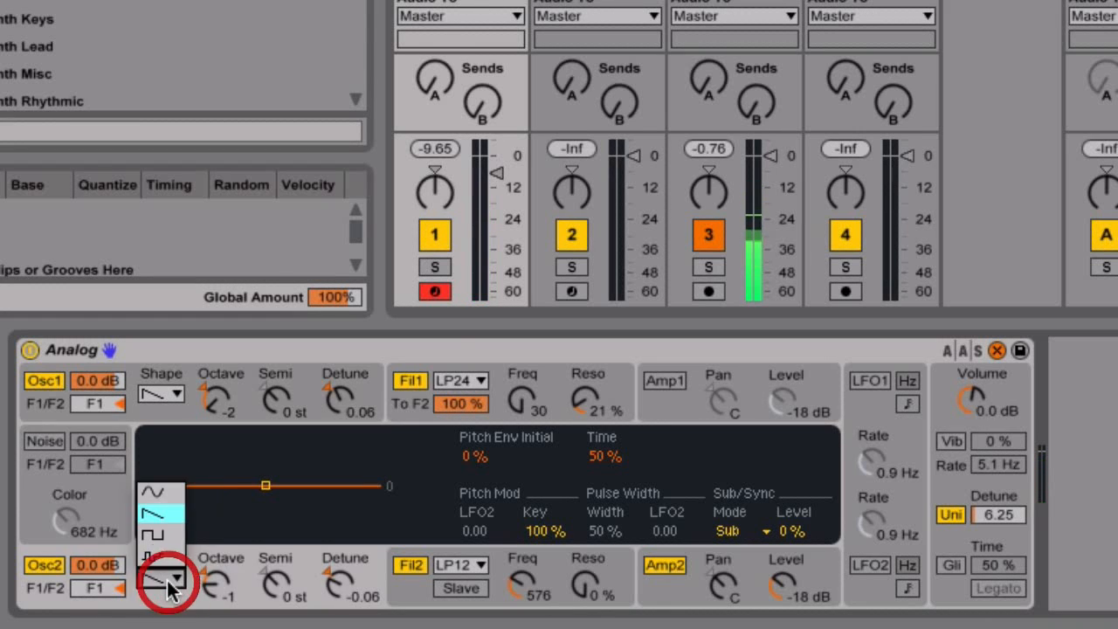
left_click(169, 495)
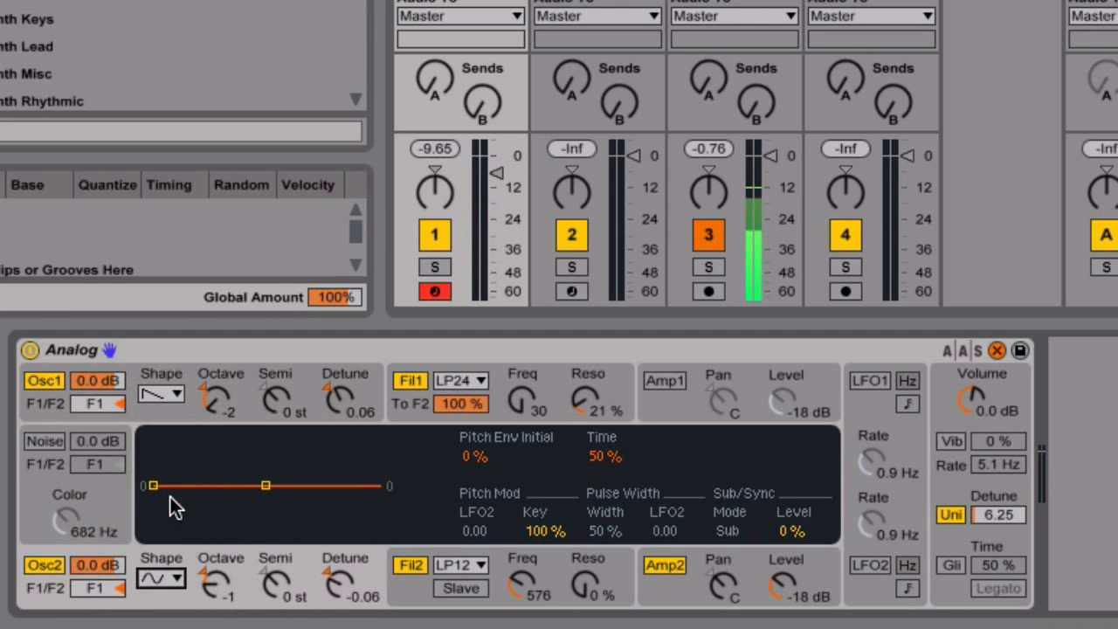
left_click_drag(214, 581, 214, 598)
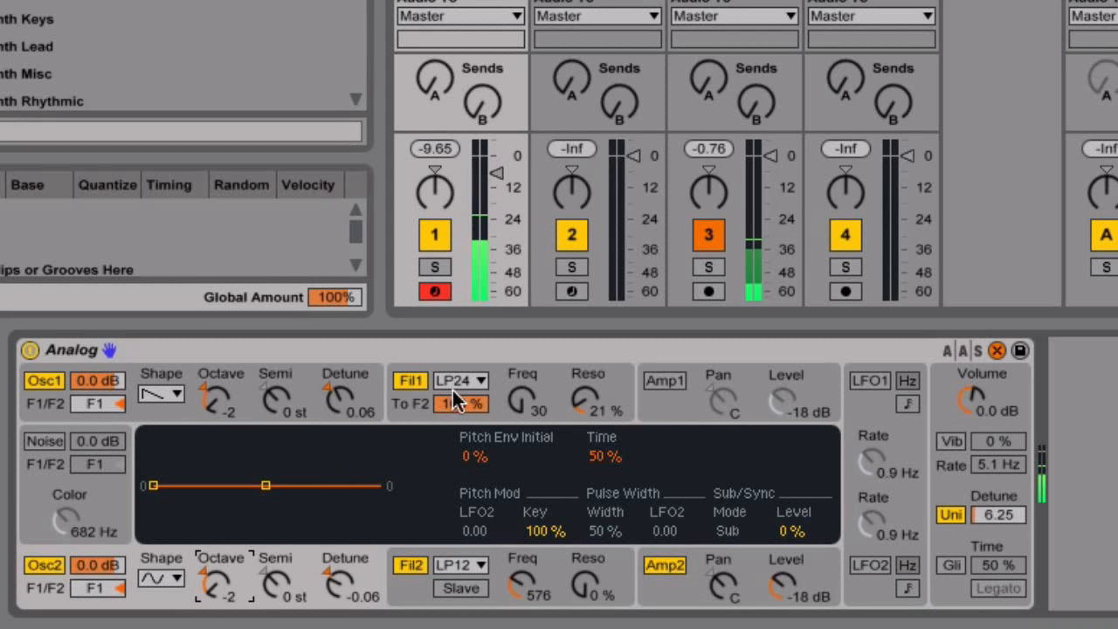
Shorten Filter 1's envelope decay and switch on LFO2.
left_click(496, 367)
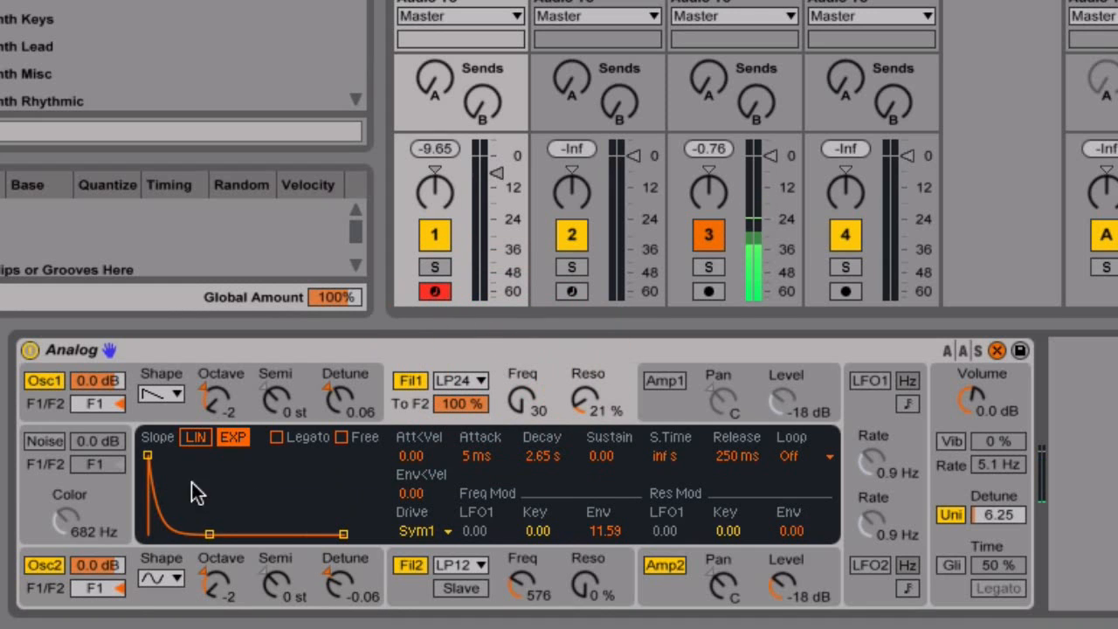
left_click_drag(209, 534, 199, 534)
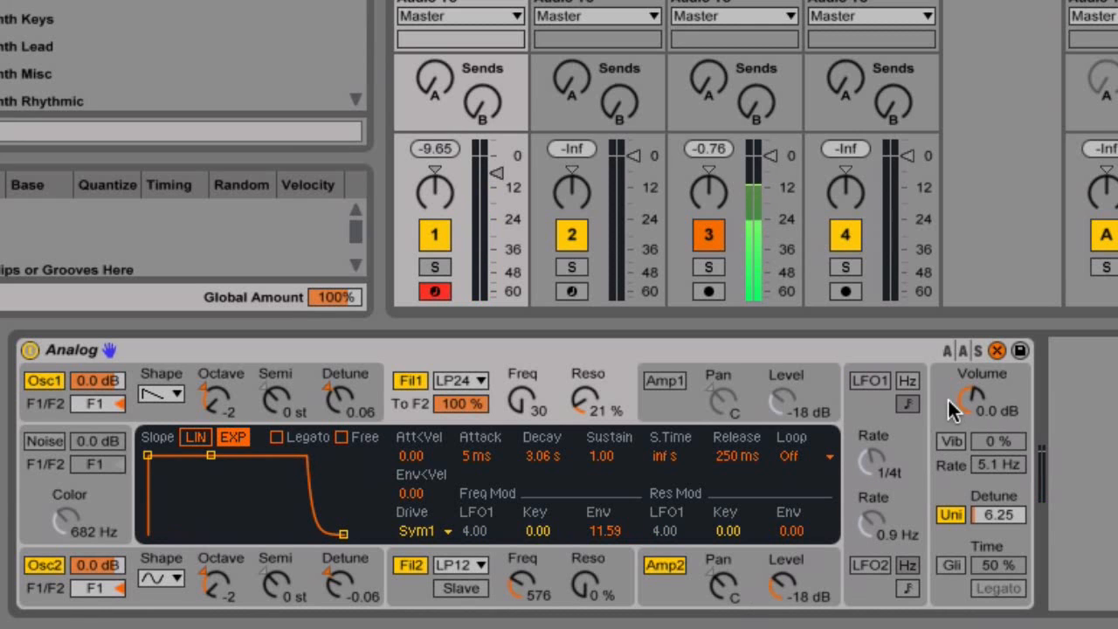
left_click(947, 400)
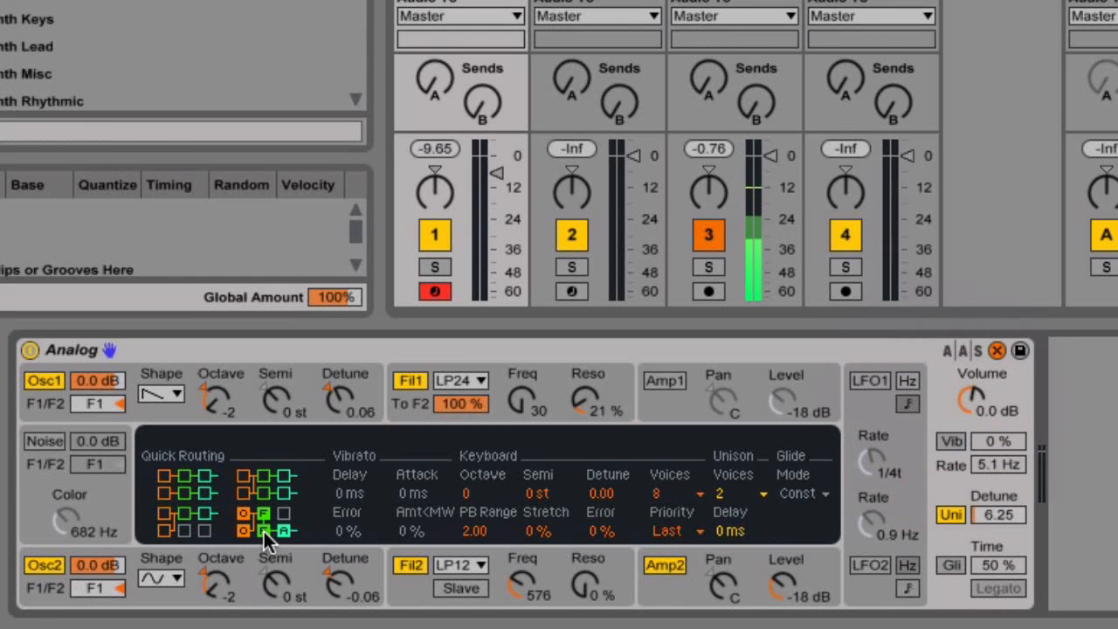
left_click(911, 476)
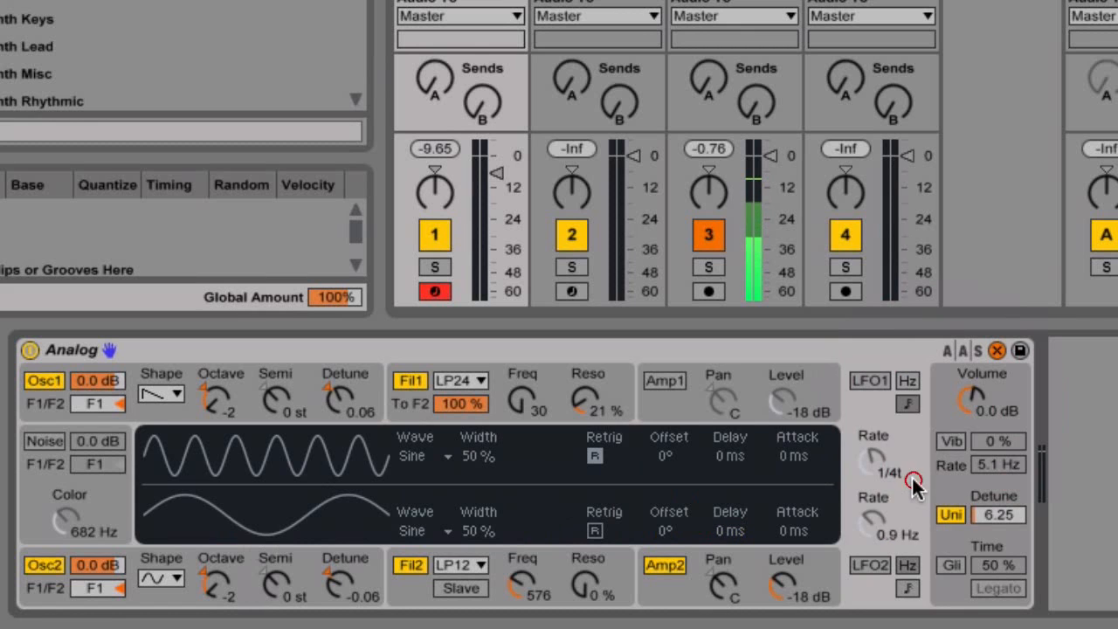
left_click(863, 566)
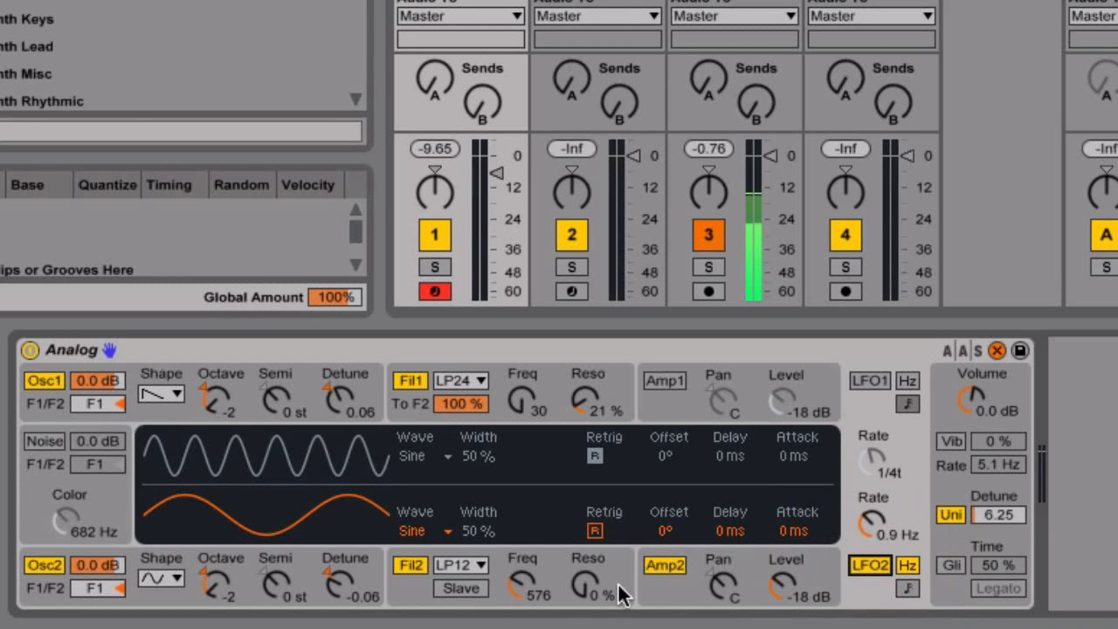
Modulate Filter 2's frequency by LFO2 at 4.00, sync LFO2 to 1/8t, and enable Slave.
left_click(560, 557)
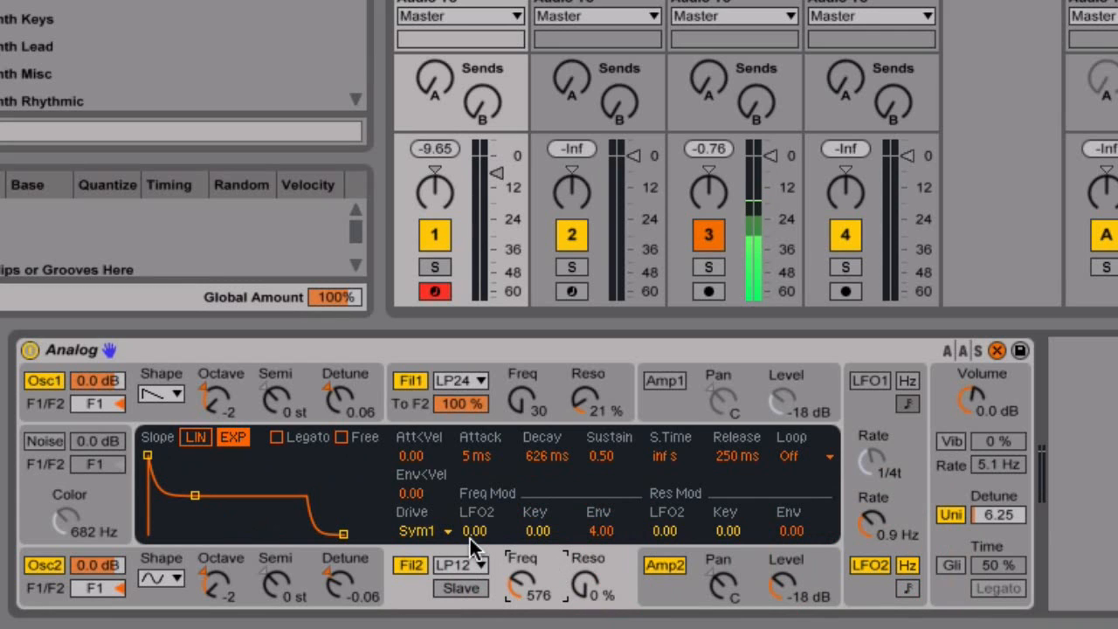
left_click_drag(473, 529, 473, 498)
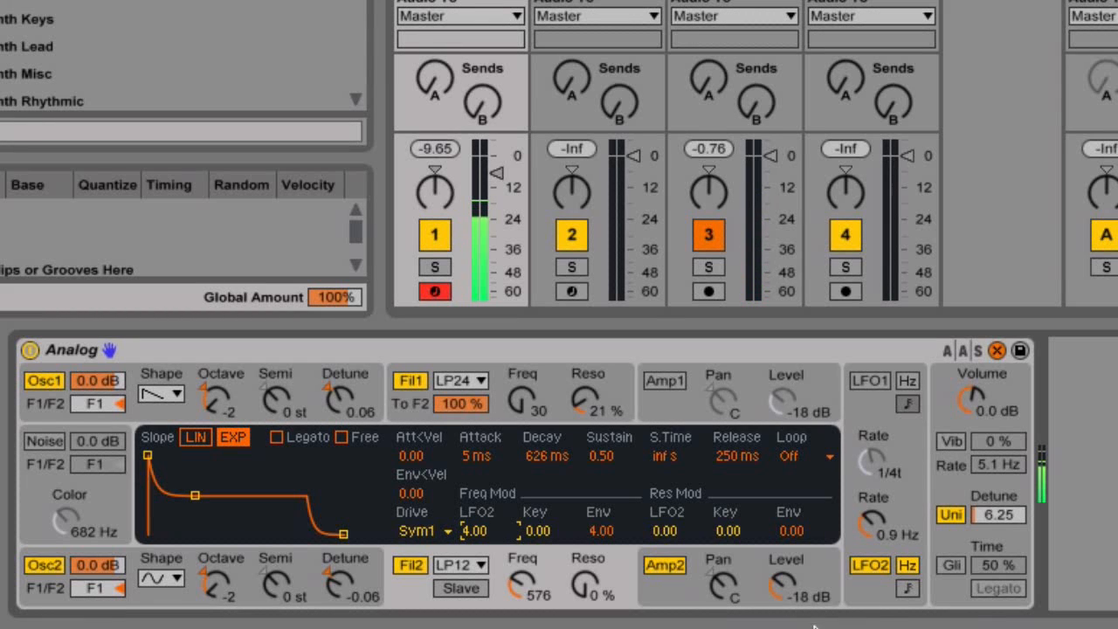
left_click(907, 588)
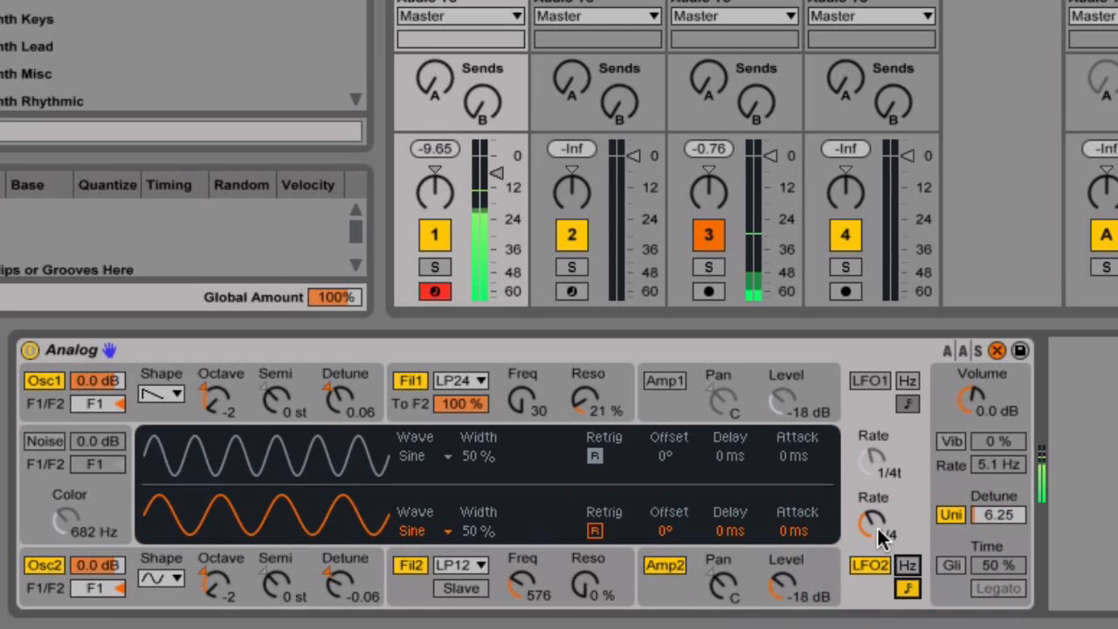
left_click_drag(864, 517, 864, 493)
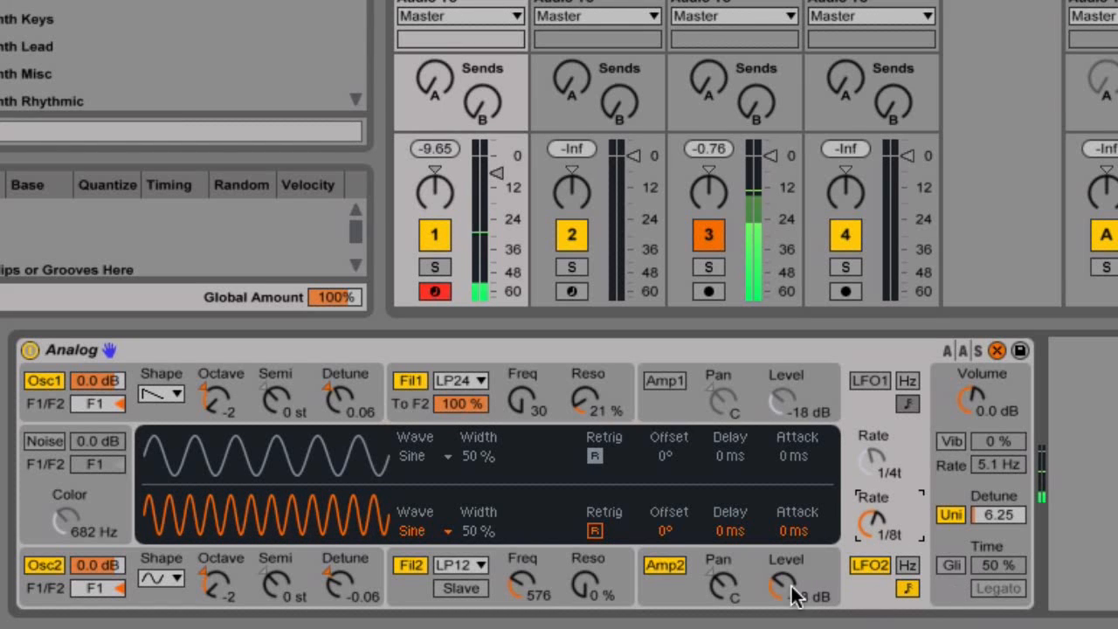
left_click(461, 588)
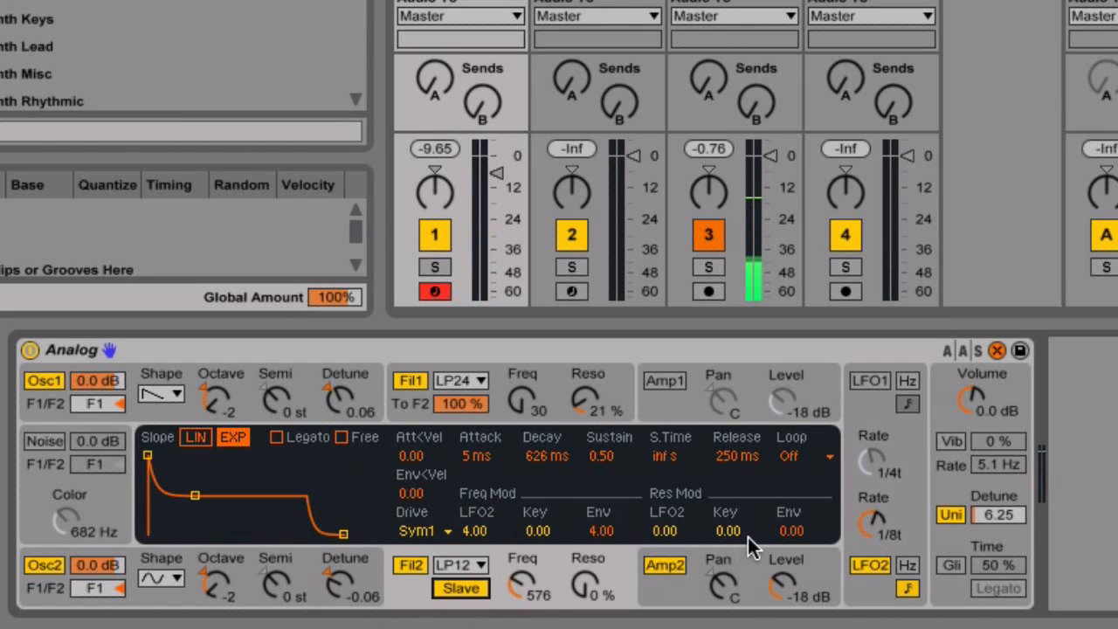
Let LFO2 modulate Filter 2's resonance by 4.00 and set Filter 2 to 29% resonance, cutoff 30.
mouse_move(688, 535)
left_mouse_down()
mouse_move(687, 498)
mouse_move(671, 544)
left_mouse_up()
mouse_move(521, 591)
left_mouse_down()
mouse_move(520, 559)
mouse_move(521, 596)
left_mouse_up()
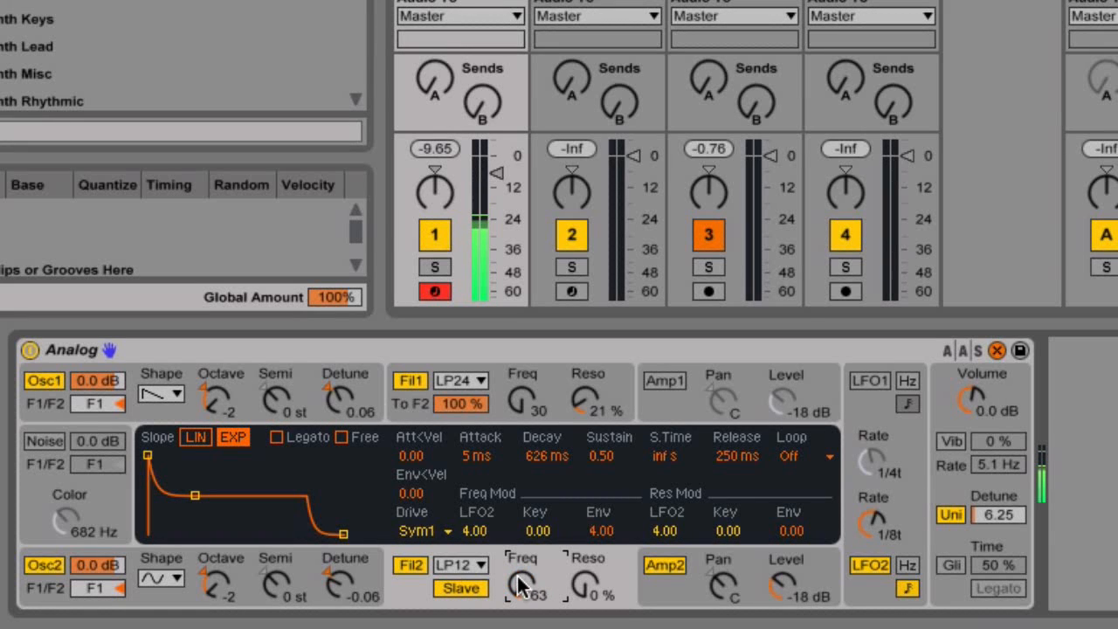
left_click_drag(608, 594, 587, 610)
left_click_drag(520, 594, 520, 601)
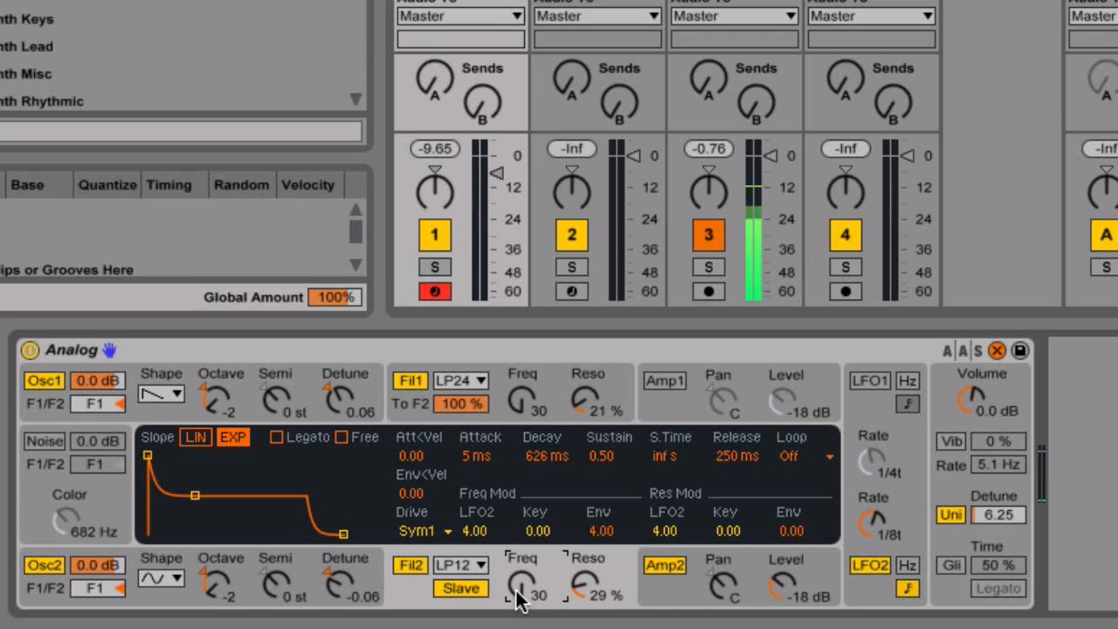
Bring Analog's display to Oscillator 1, then back to the global unison settings.
left_click(305, 354)
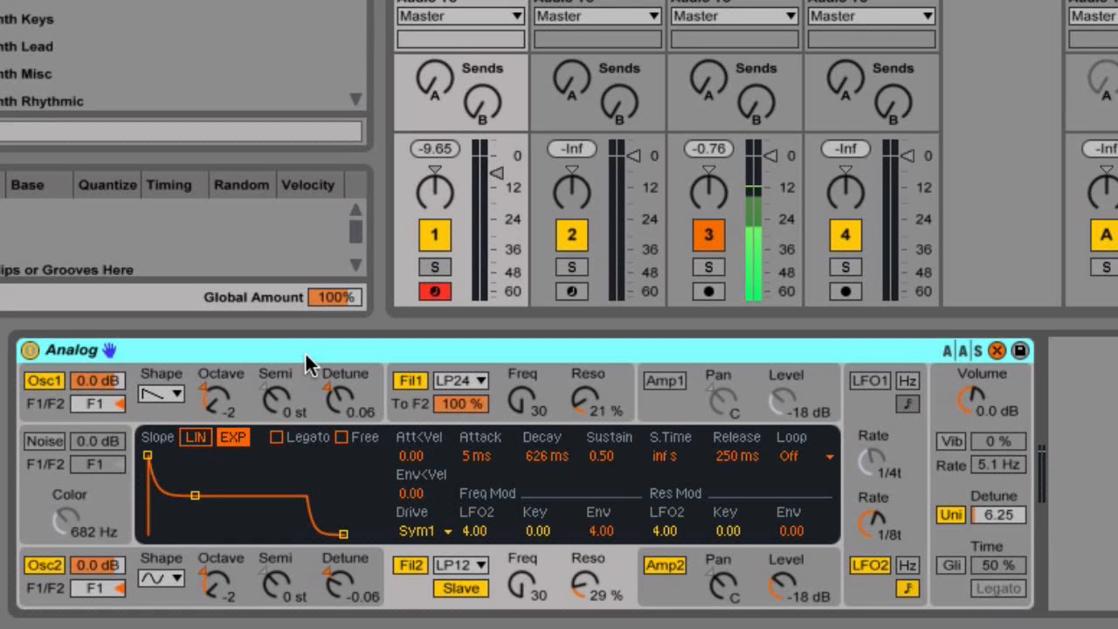
left_click(305, 351)
left_click(185, 416)
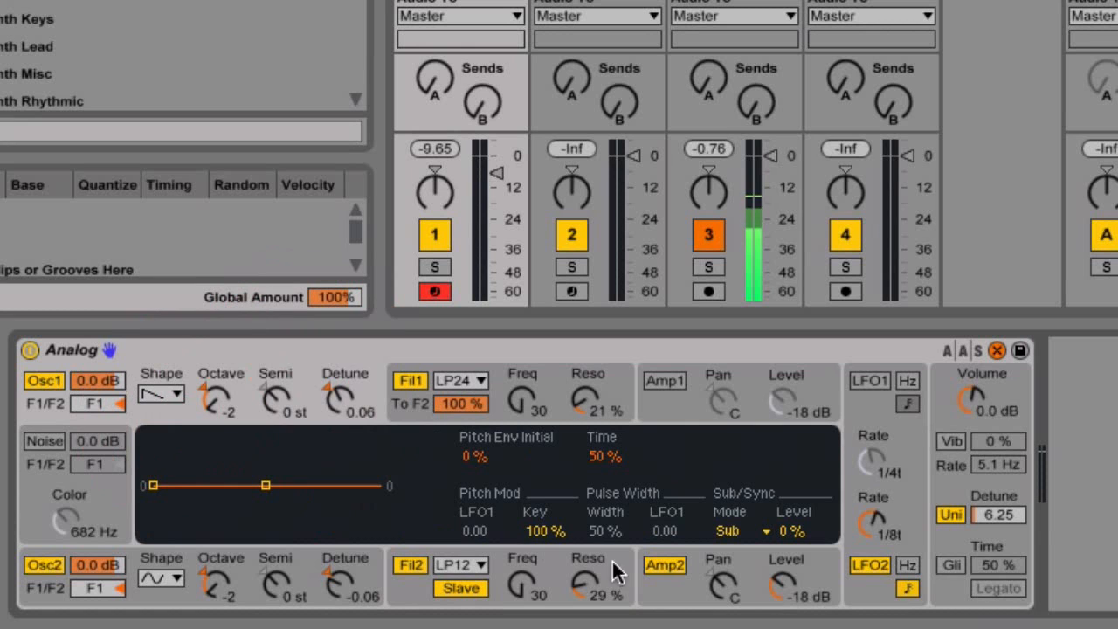
left_click(950, 476)
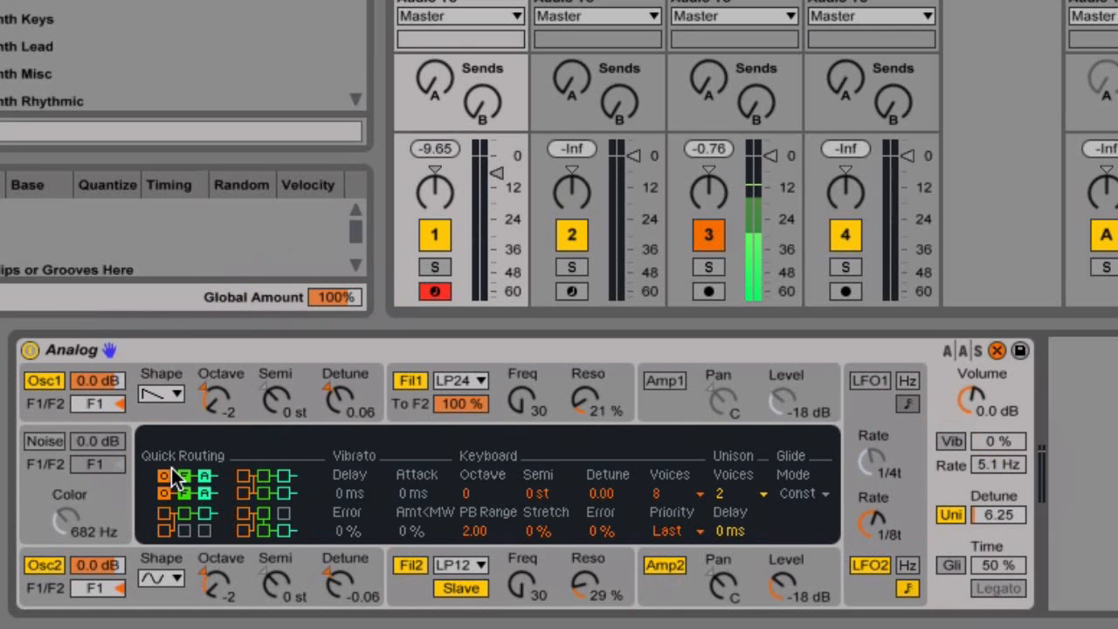